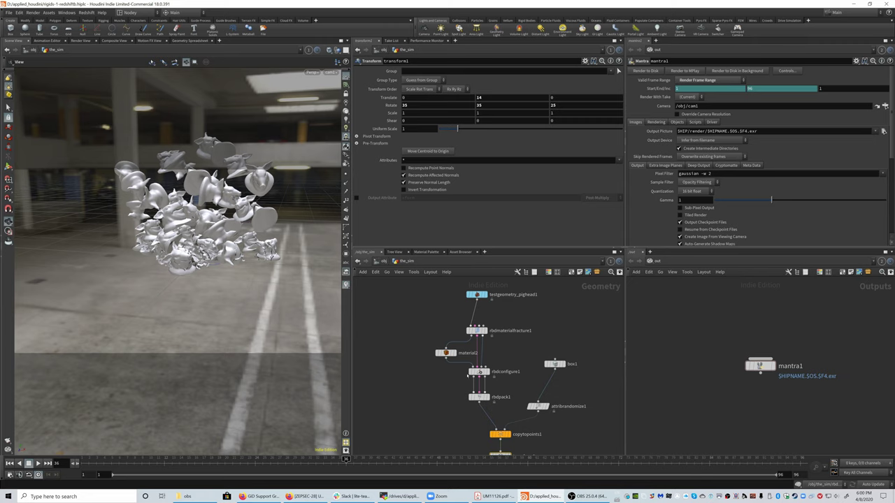
# - Examine the simulation network and its preview at different frames, plus the contents of the ground, rndr_pigs and rndr_ground objects
pyautogui.moveTo(441, 419); pyautogui.dragTo(437, 323, button='middle')
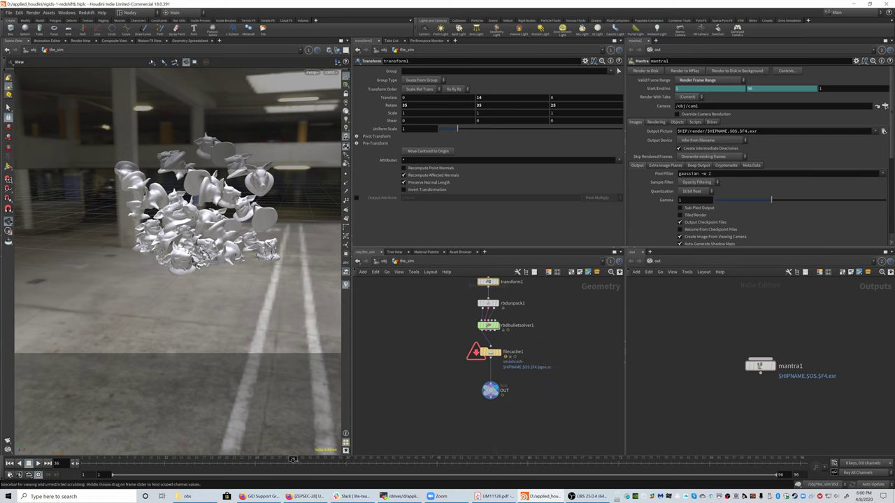
pyautogui.click(293, 459)
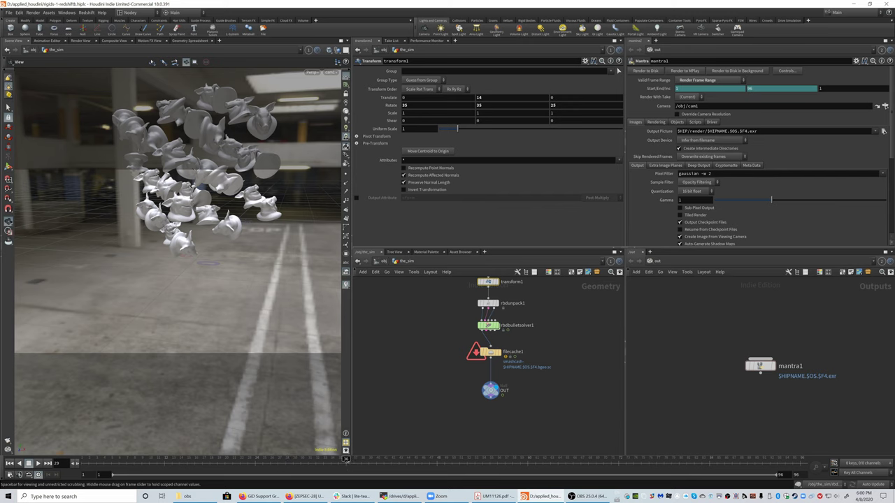
pyautogui.click(346, 459)
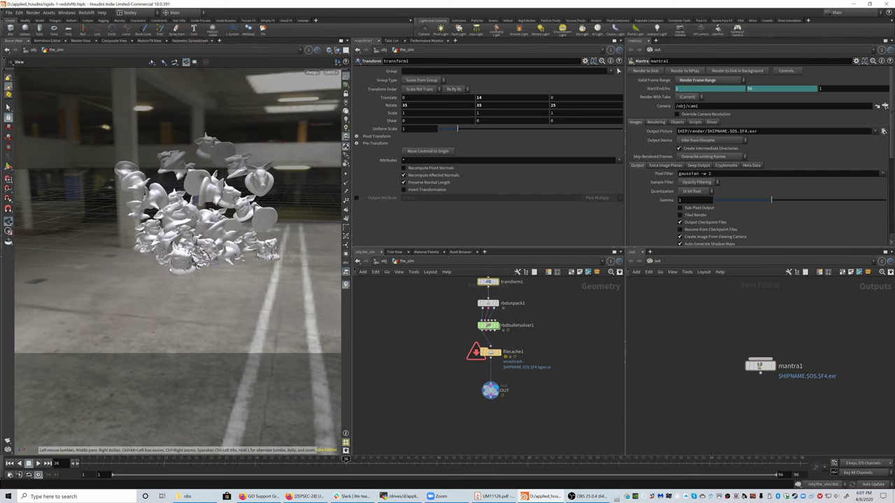
pyautogui.click(381, 261)
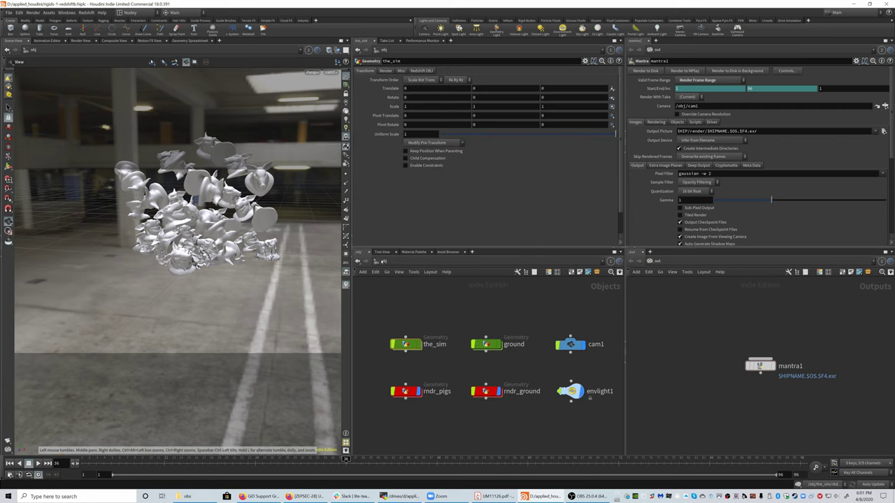
pyautogui.doubleClick(487, 343)
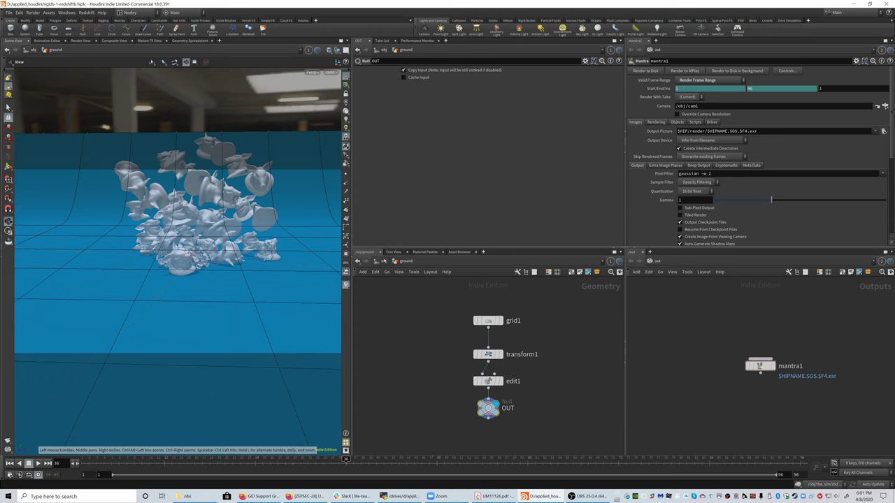
pyautogui.click(383, 260)
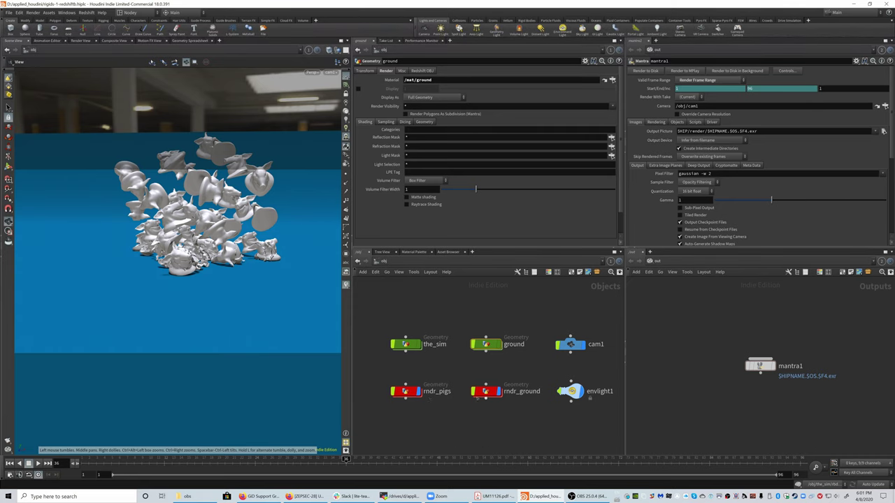
pyautogui.doubleClick(405, 391)
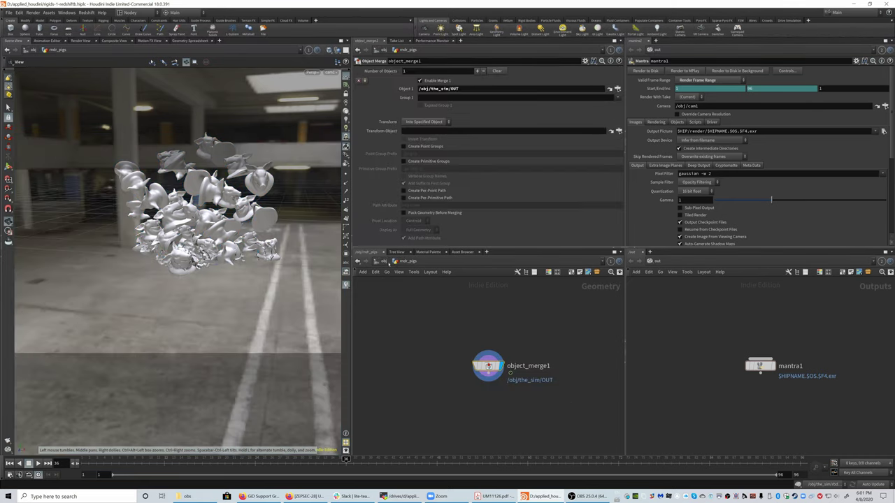
pyautogui.press('u')
pyautogui.doubleClick(486, 391)
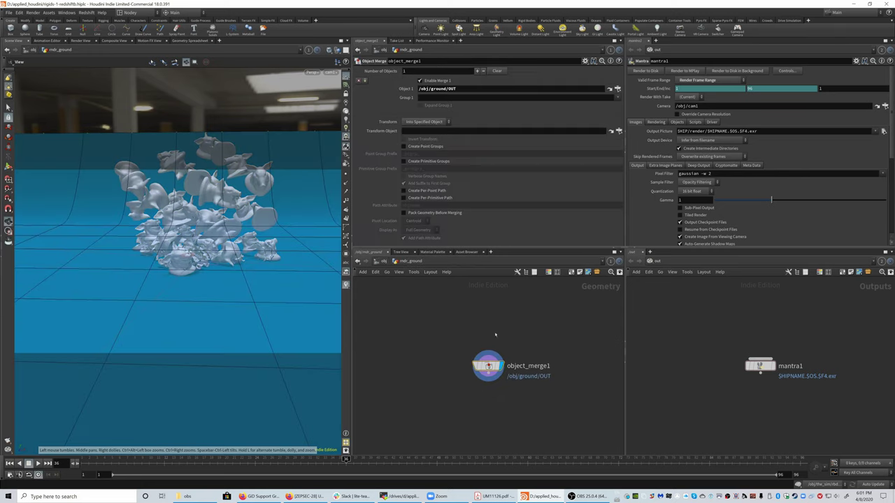
pyautogui.click(383, 261)
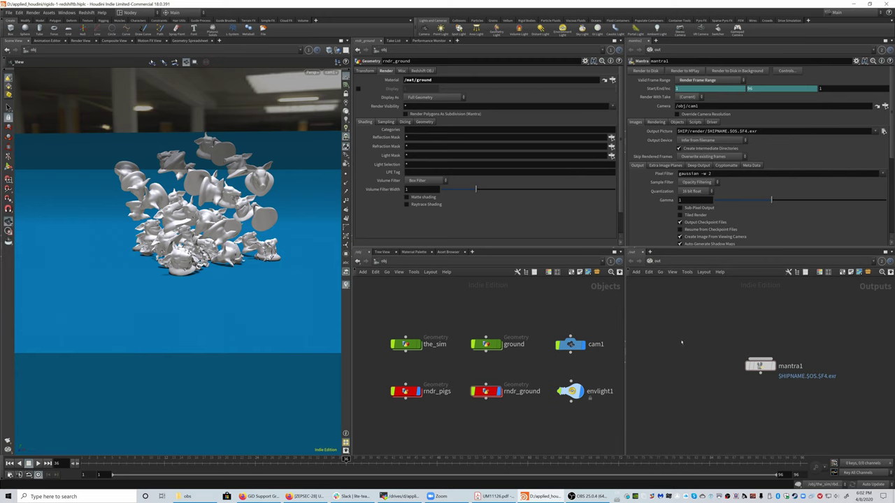
# - Add a Redshift render node with its companion IPR node to the output network and place the IPR node directly beneath it
pyautogui.press('Tab')
pyautogui.write('red')
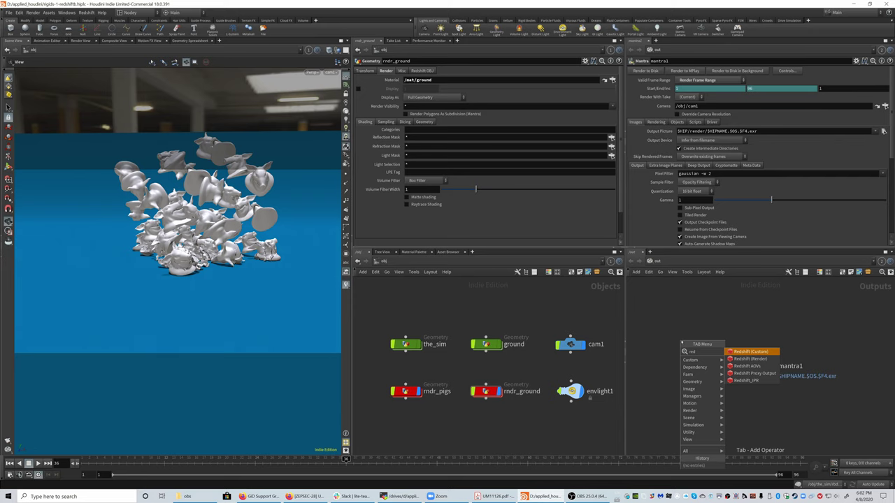
pyautogui.press('Down')
pyautogui.press('Return')
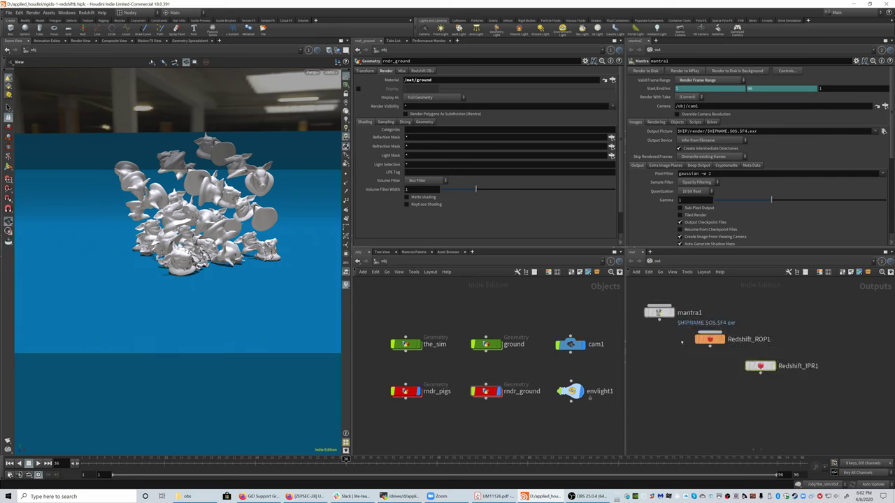
pyautogui.moveTo(766, 367); pyautogui.dragTo(714, 367)
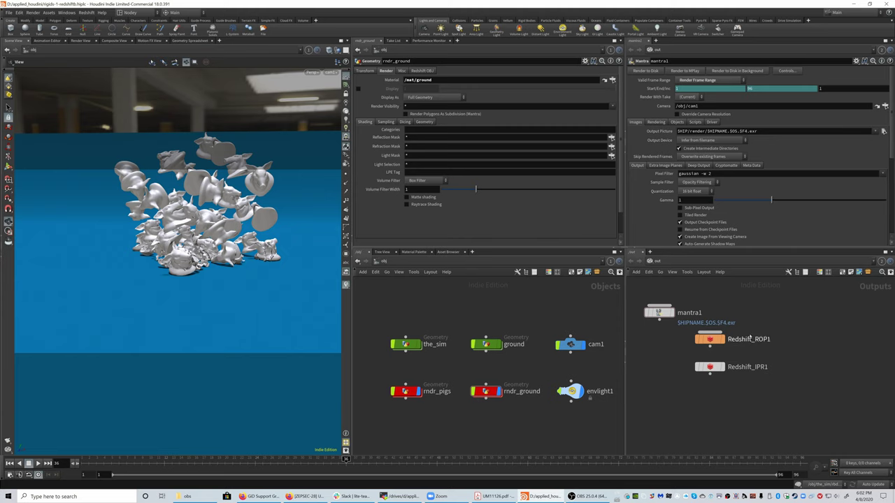
# - Link the Redshift IPR node to Redshift_ROP1
pyautogui.moveTo(712, 348)
pyautogui.click(710, 366)
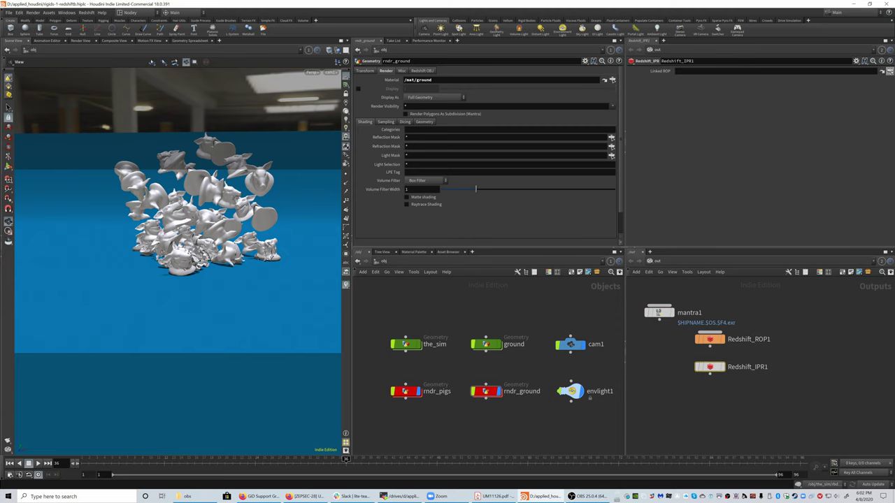
pyautogui.click(889, 71)
pyautogui.click(843, 40)
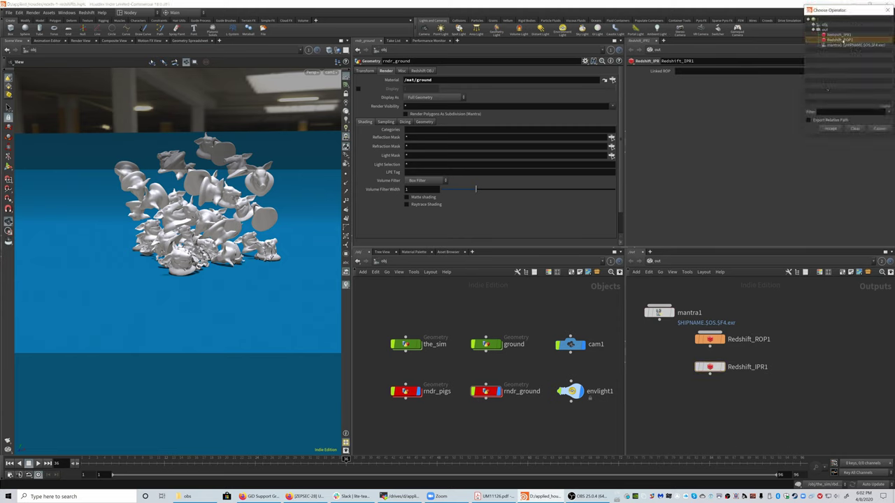
pyautogui.click(830, 127)
# - Restrict the Redshift render node's candidate objects to rndr_*
pyautogui.click(710, 339)
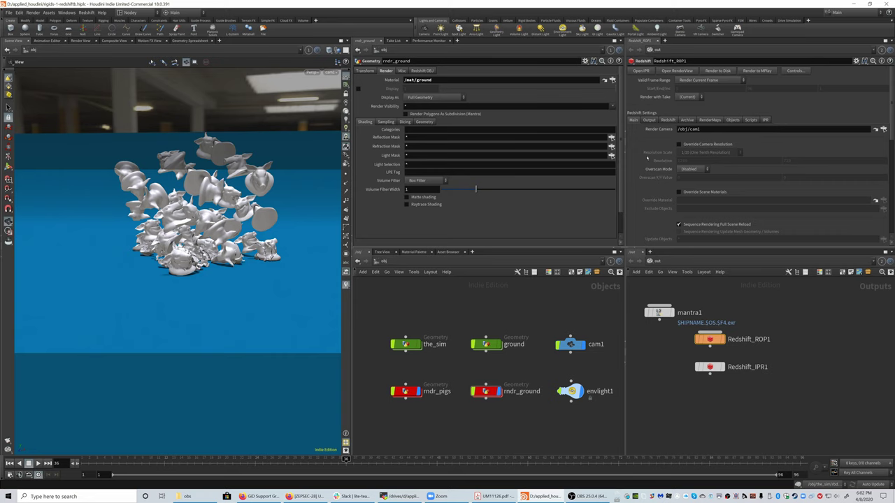
pyautogui.scroll(-1, 671, 161)
pyautogui.scroll(1, 734, 147)
pyautogui.click(733, 120)
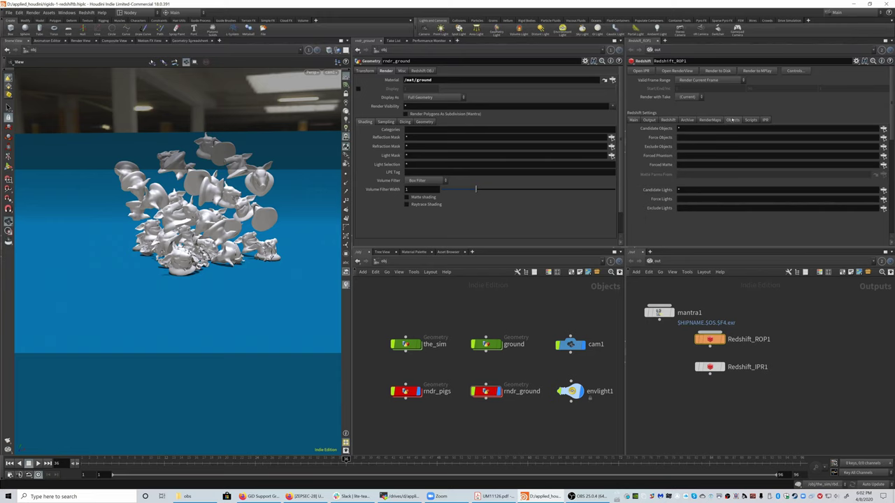
pyautogui.click(688, 128)
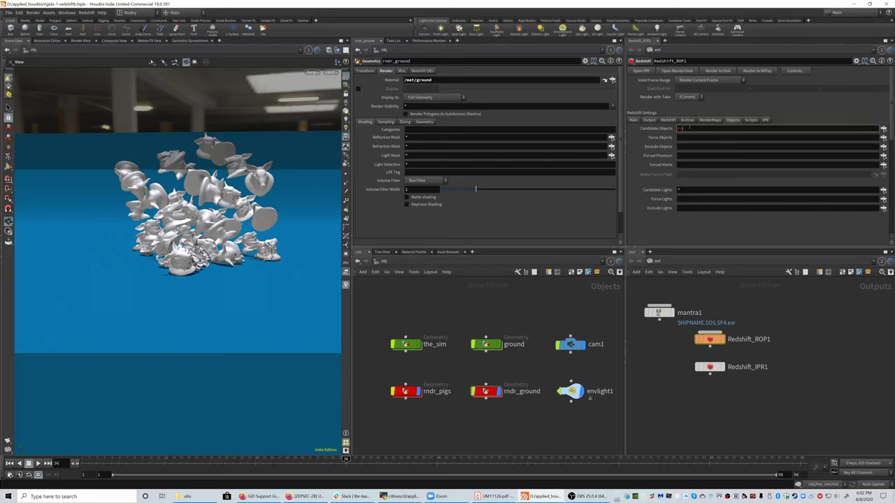
pyautogui.write('rndr_')
pyautogui.press('Return')
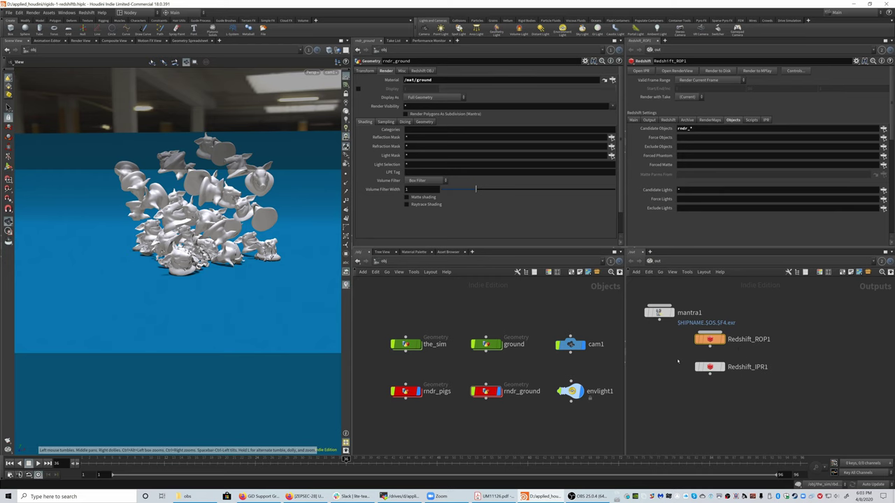
# - Run a preview render through Redshift_IPR1, inspect the Redshift render node's information, and stop the render
pyautogui.click(80, 40)
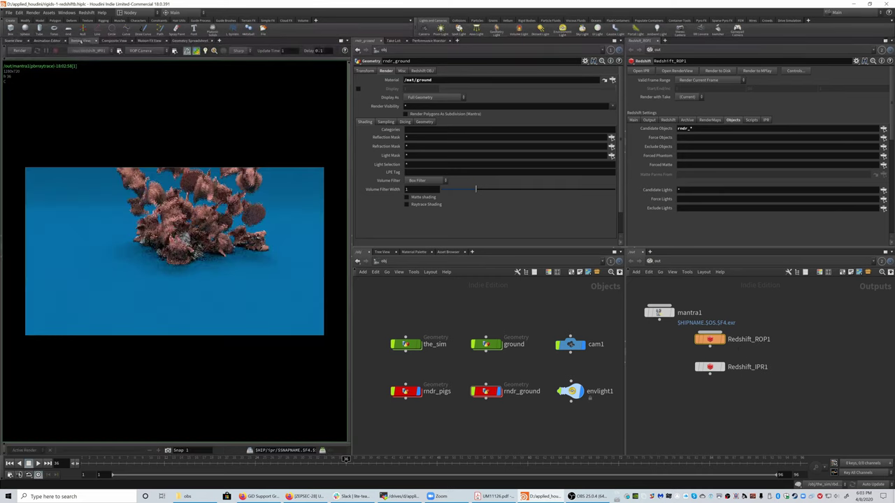
pyautogui.click(88, 51)
pyautogui.click(86, 58)
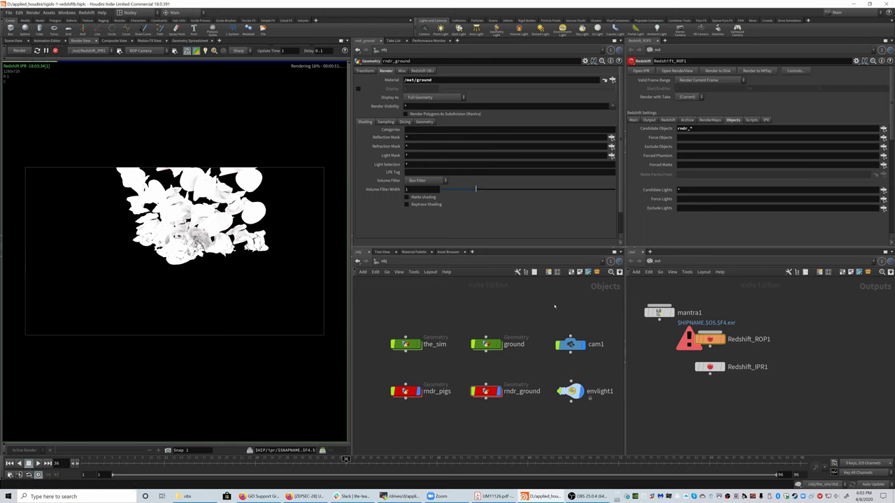
pyautogui.middleClick(710, 334)
pyautogui.click(56, 51)
pyautogui.click(13, 39)
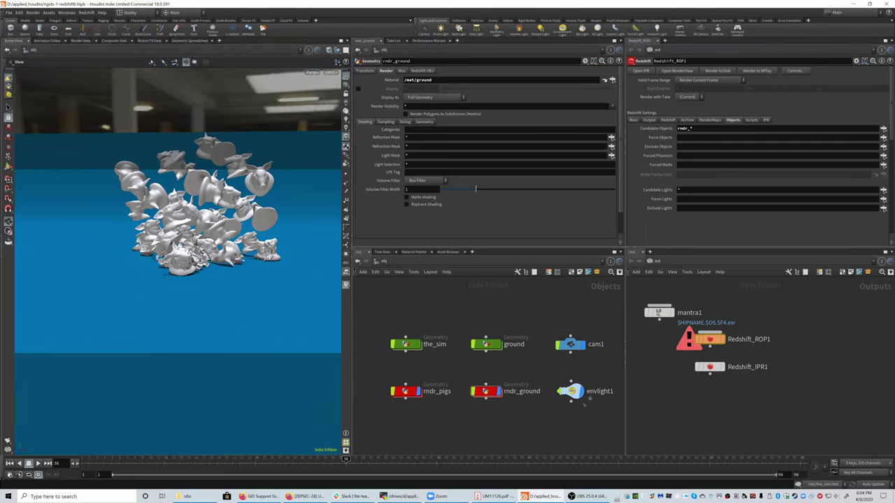
# - Set the environment light's map to the skylit_garage_2k.hdr file in the project's $HIP/tex folder
pyautogui.click(571, 391)
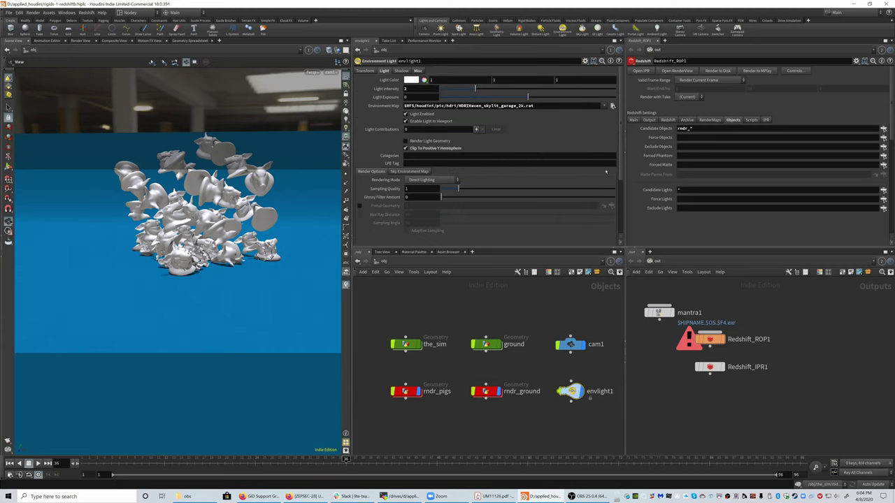
pyautogui.click(612, 105)
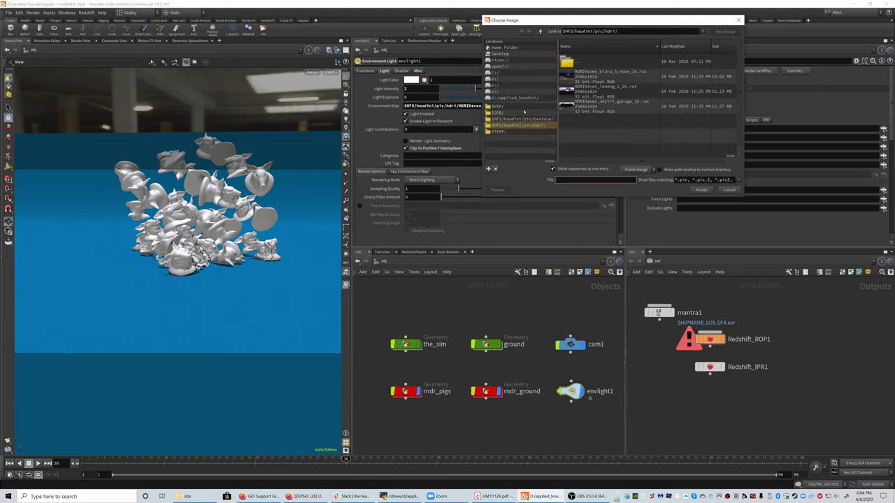
pyautogui.click(613, 105)
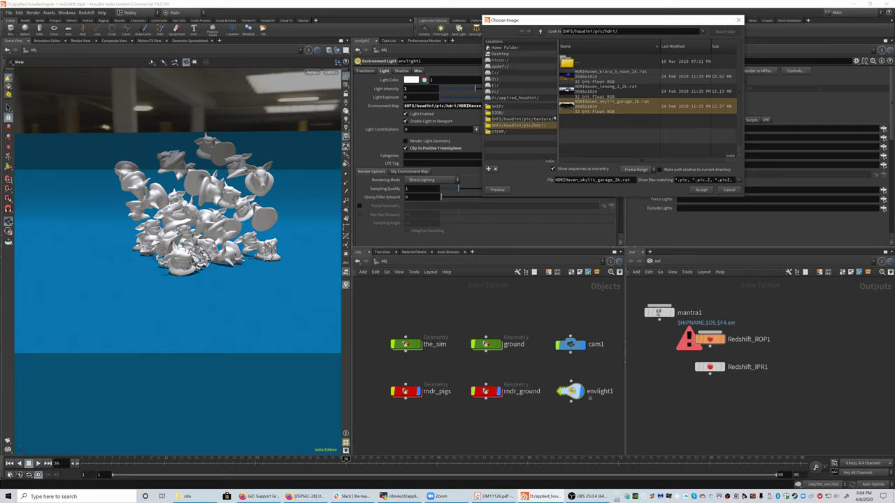
pyautogui.click(503, 106)
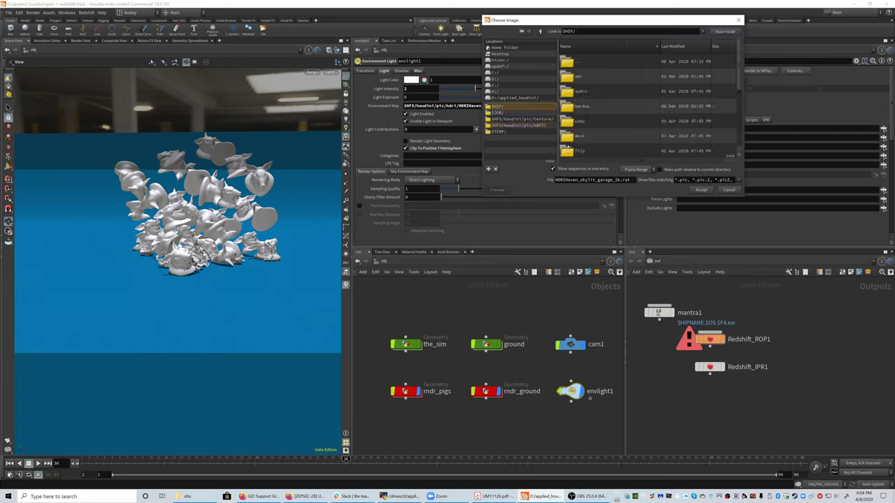
pyautogui.scroll(-1, 574, 149)
pyautogui.doubleClick(571, 127)
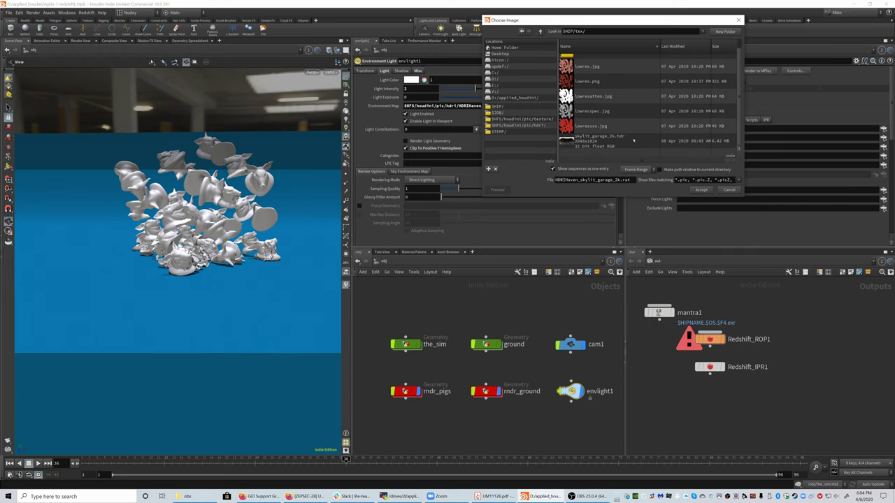
pyautogui.click(574, 141)
pyautogui.click(700, 189)
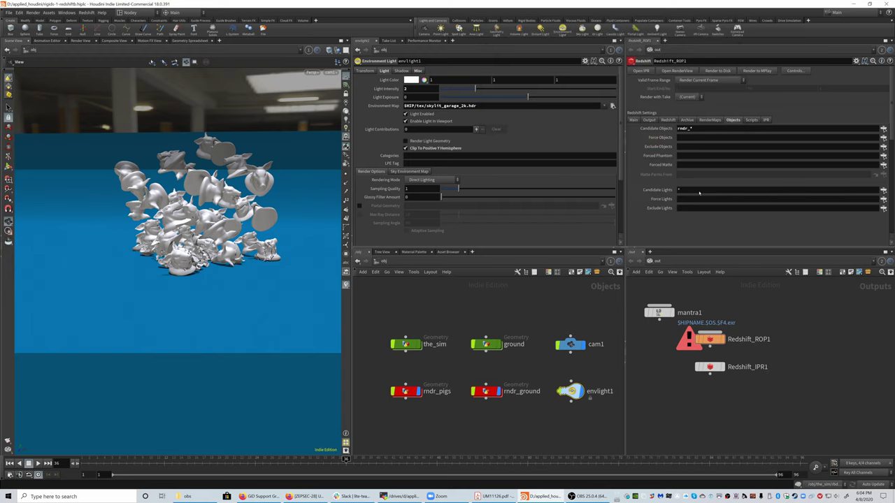
# - Render the Redshift preview again to check the environment lighting, stop it and return to the scene view
pyautogui.click(81, 41)
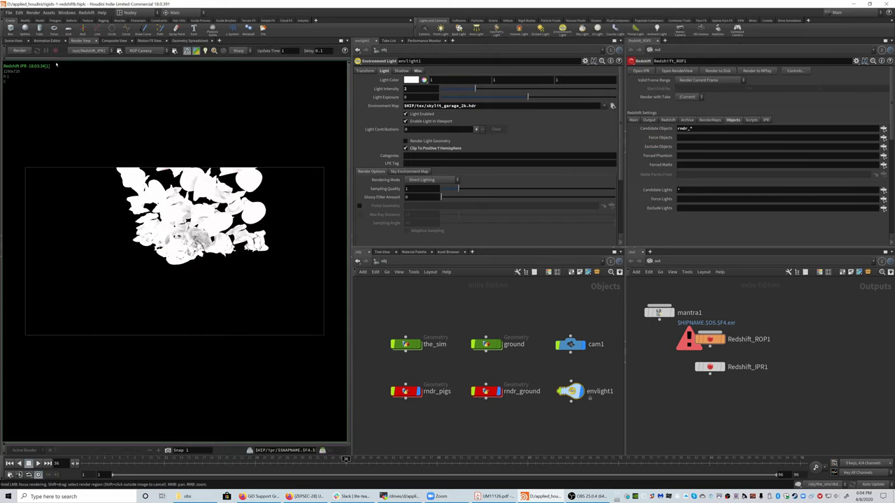
pyautogui.click(19, 51)
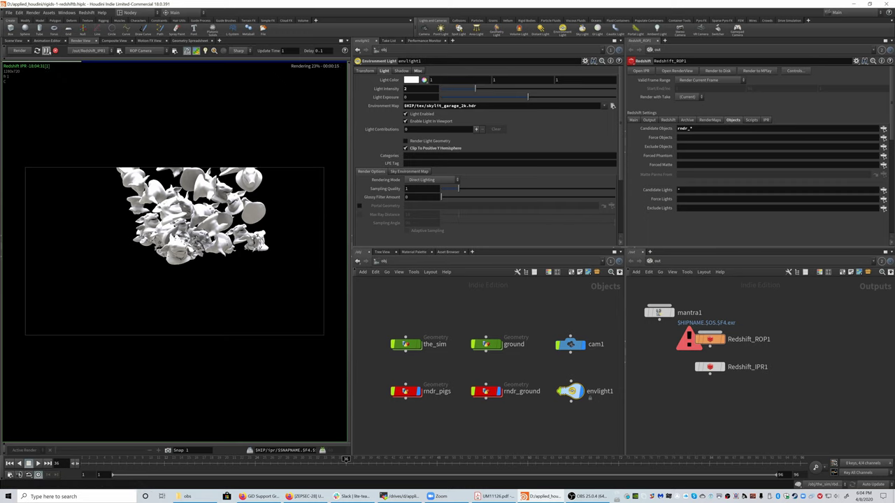
pyautogui.click(55, 51)
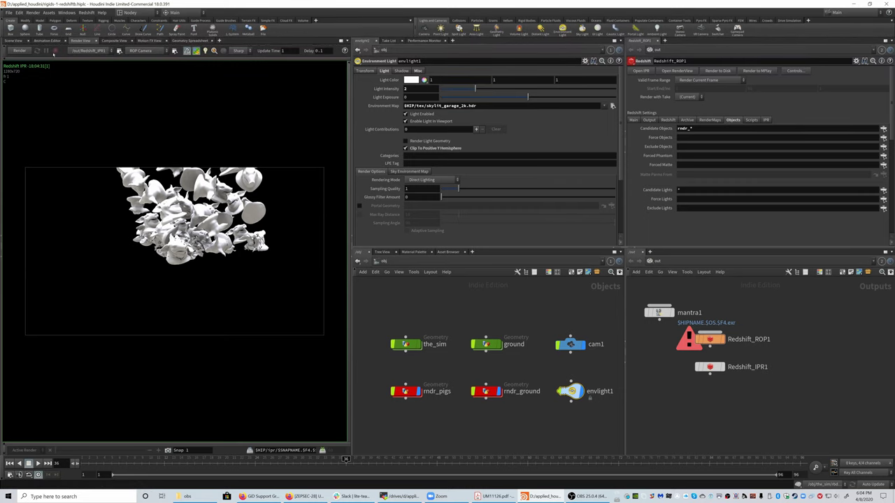
pyautogui.click(16, 40)
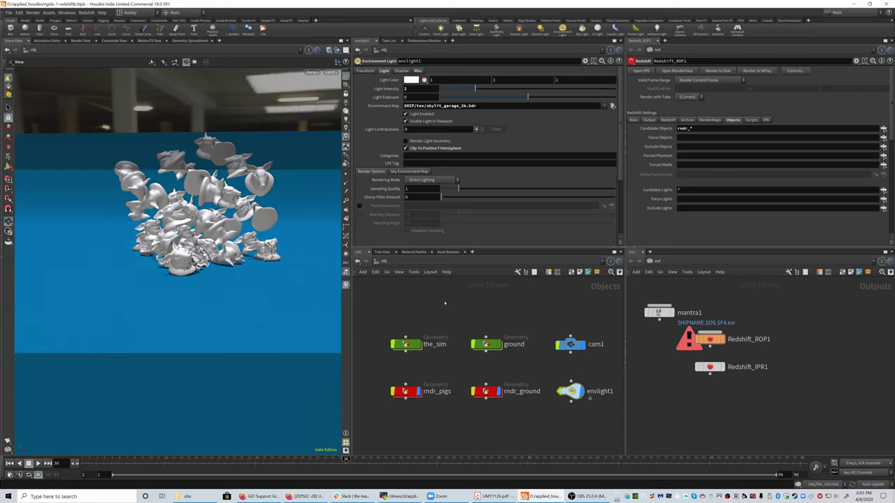
# - Open the material network and place the inside and ground shaders side by side, leaving free space for more materials
pyautogui.click(378, 261)
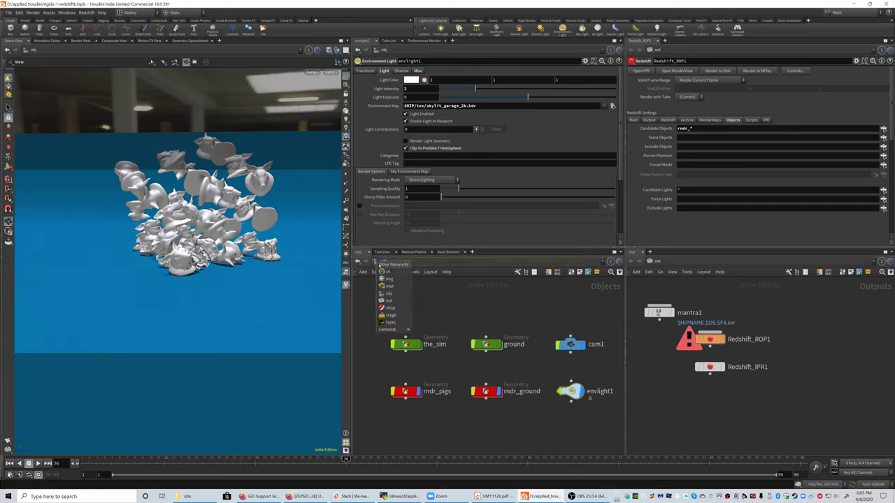
pyautogui.click(388, 286)
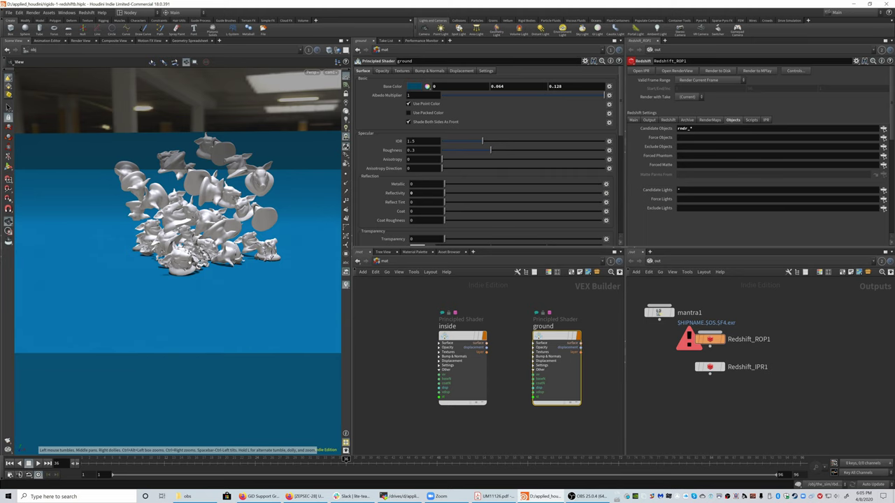
pyautogui.moveTo(553, 336); pyautogui.dragTo(582, 325)
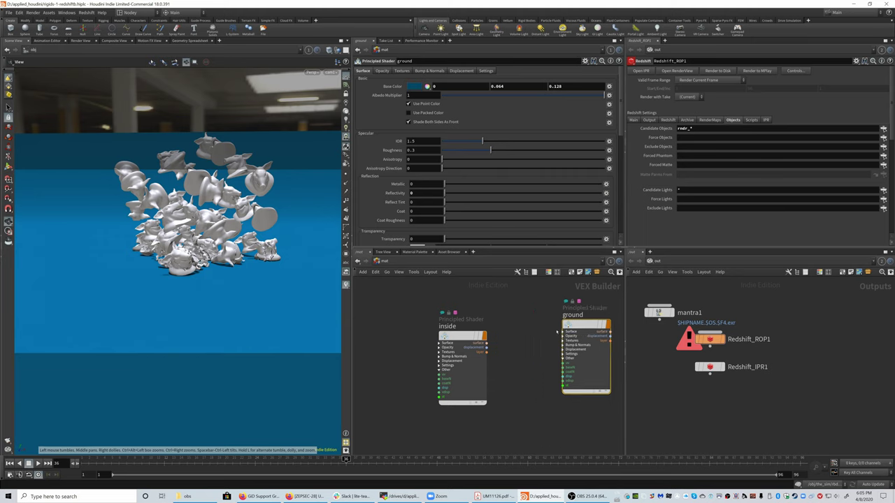
pyautogui.press('l')
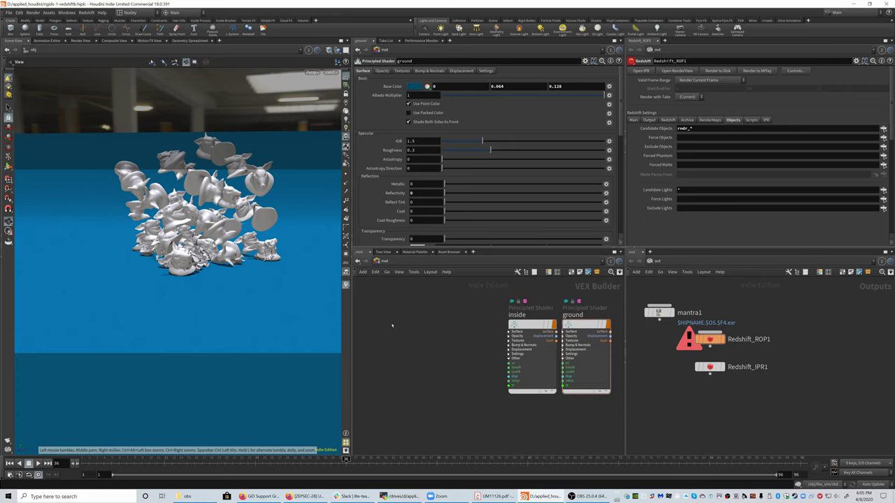
# - Add a Redshift material builder in the free space of the material network and name it rs_inside
pyautogui.press('Tab')
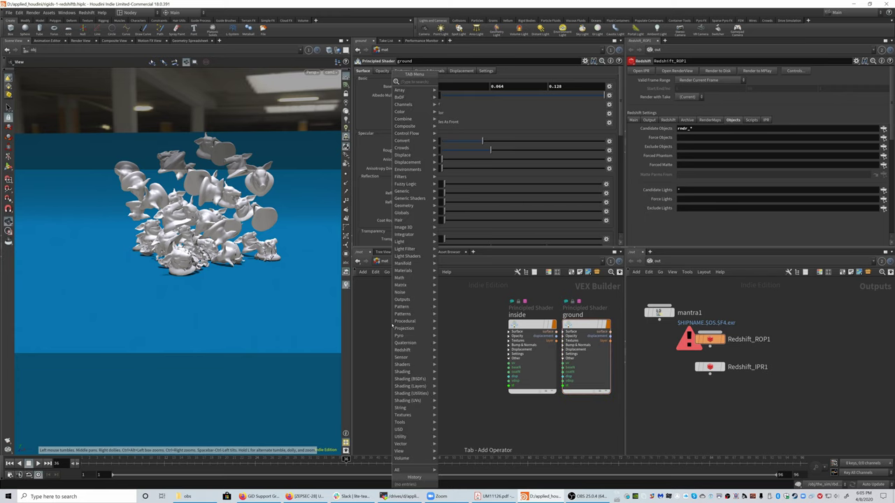
pyautogui.write('rsmatbu')
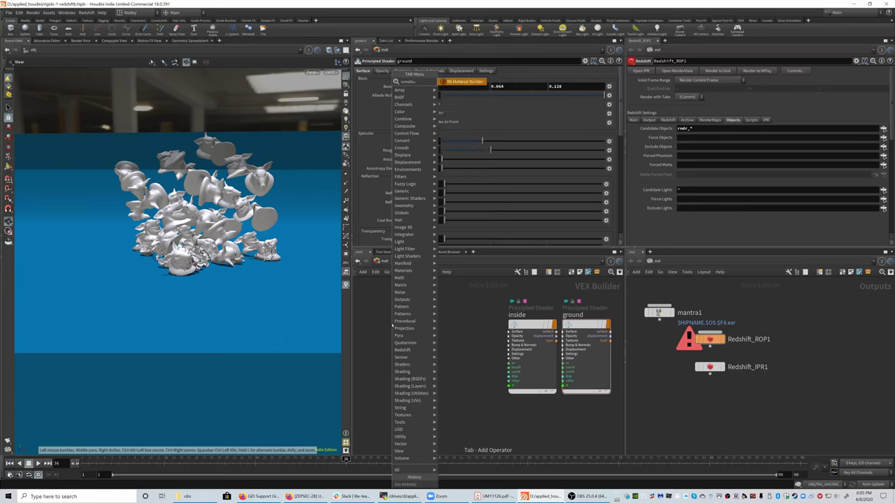
pyautogui.press('Return')
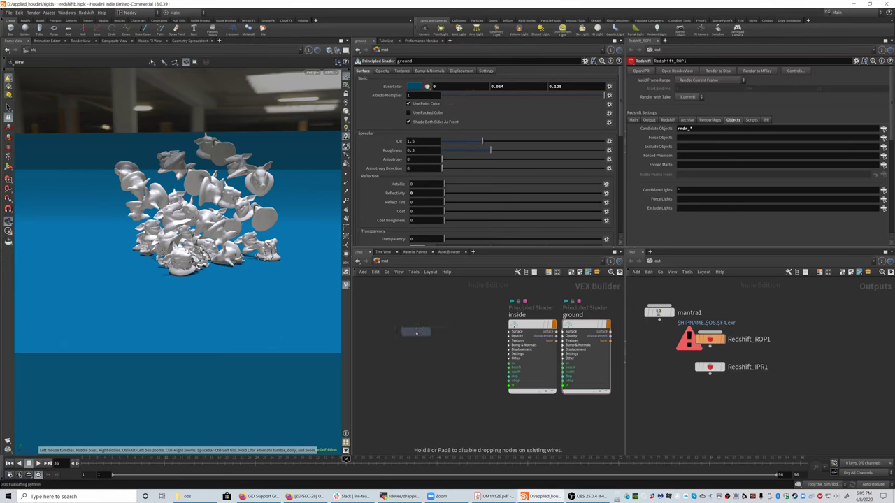
pyautogui.click(415, 326)
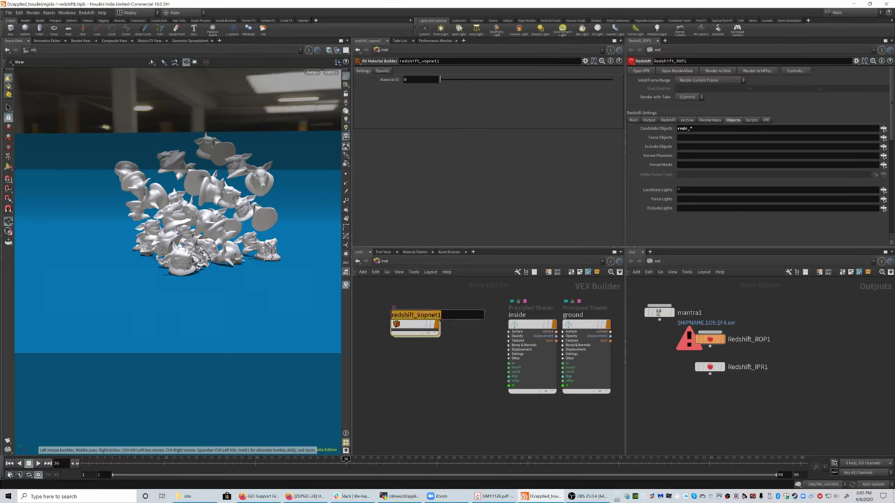
pyautogui.write('rs_in')
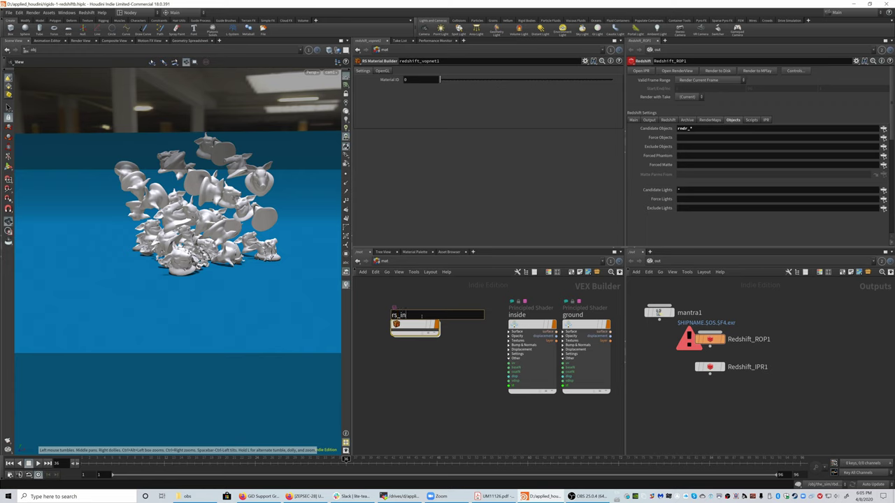
pyautogui.write('side')
pyautogui.press('Return')
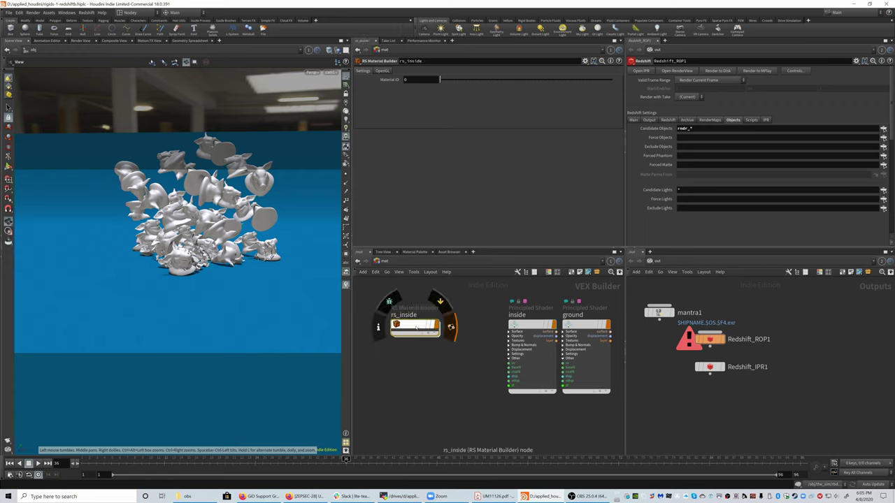
# - Duplicate the rs_inside material builder just below the original and name the copy rs_ground
pyautogui.keyDown('alt'); pyautogui.moveTo(415, 326); pyautogui.dragTo(415, 362); pyautogui.keyUp('alt')
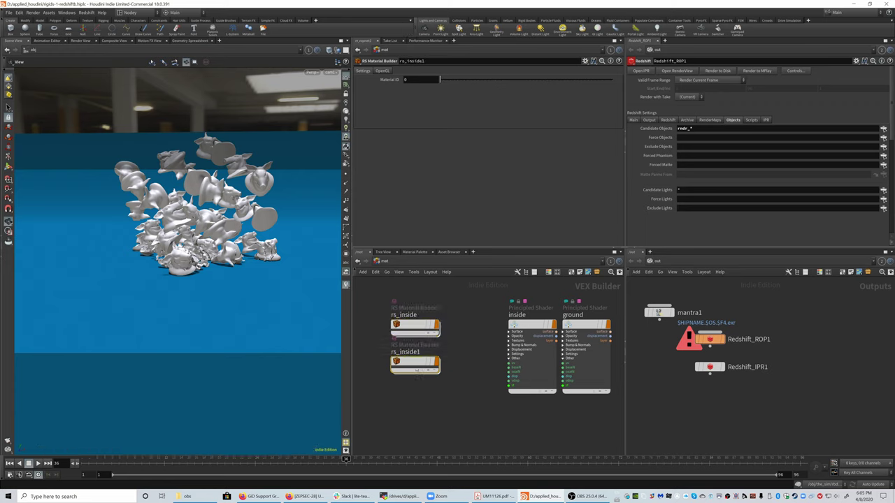
pyautogui.doubleClick(409, 353)
pyautogui.write('rs')
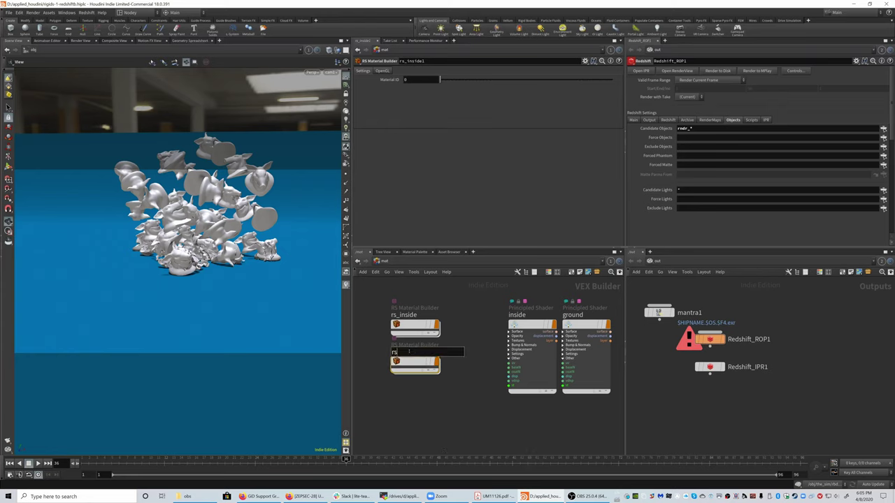
pyautogui.write('_ground')
pyautogui.press('Return')
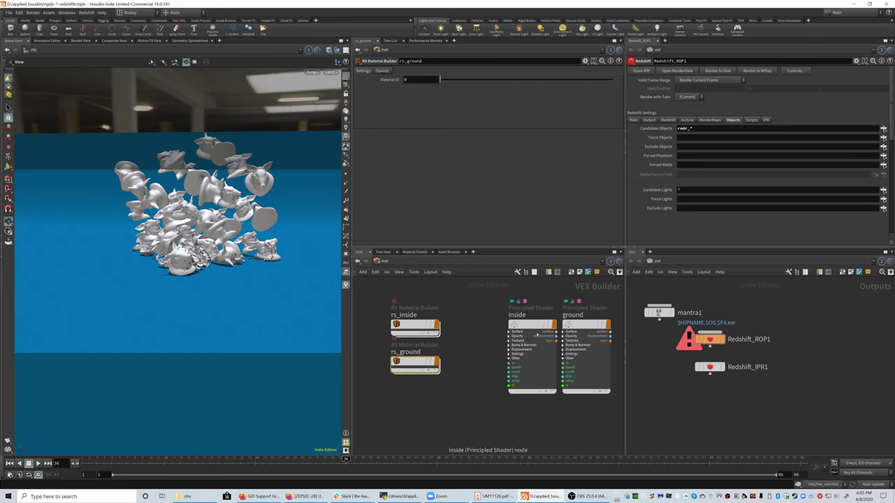
# - Copy the ground principled shader's base color and paste its values into the OGL Diffuse color of rs_ground
pyautogui.click(531, 326)
pyautogui.click(586, 326)
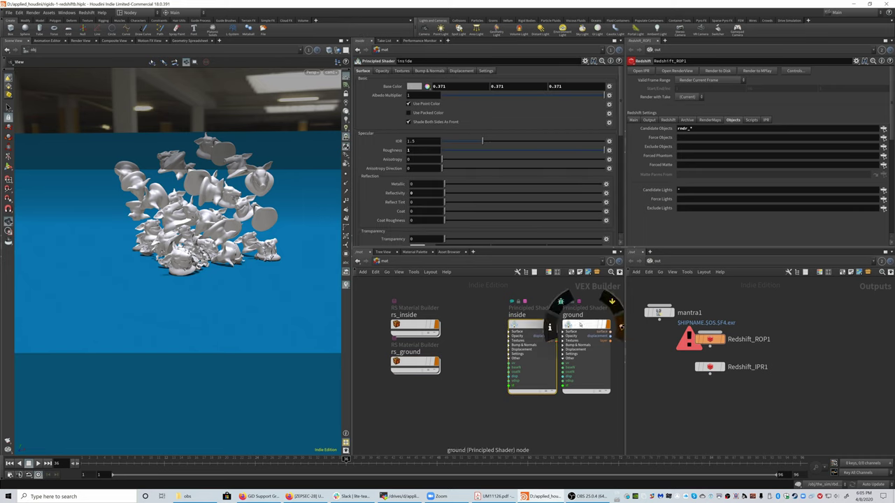
pyautogui.rightClick(394, 87)
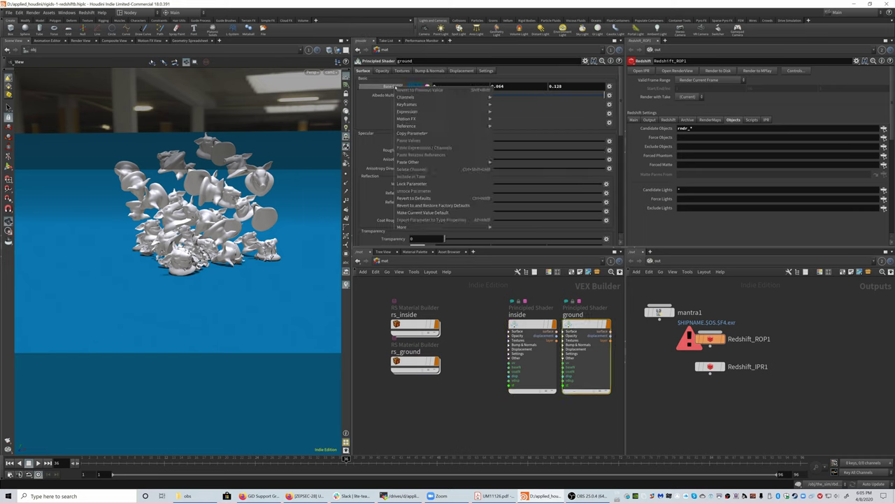
pyautogui.click(420, 133)
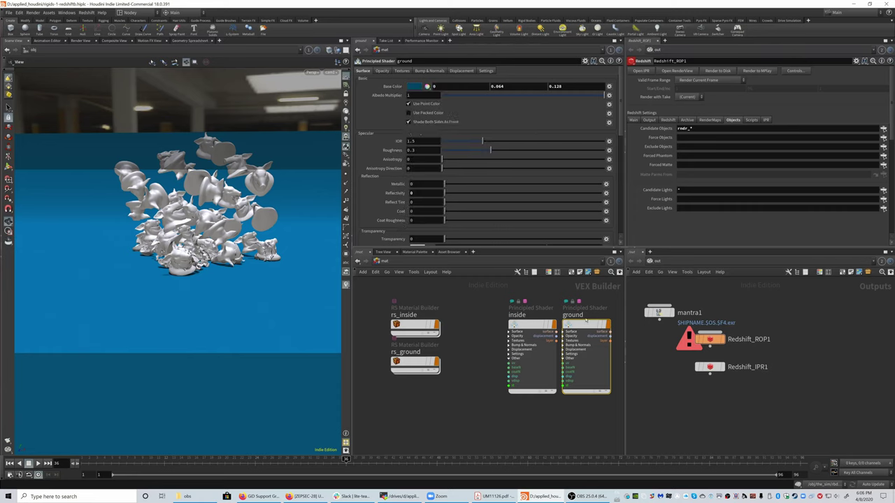
pyautogui.click(415, 364)
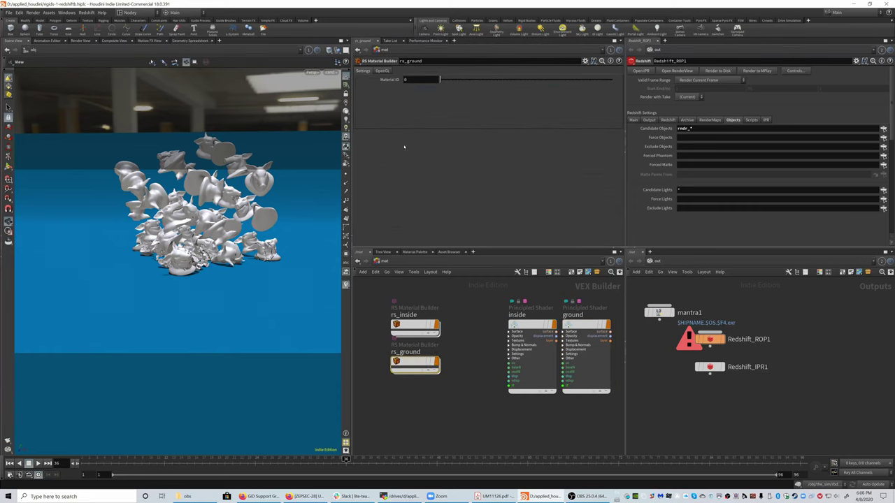
pyautogui.click(382, 71)
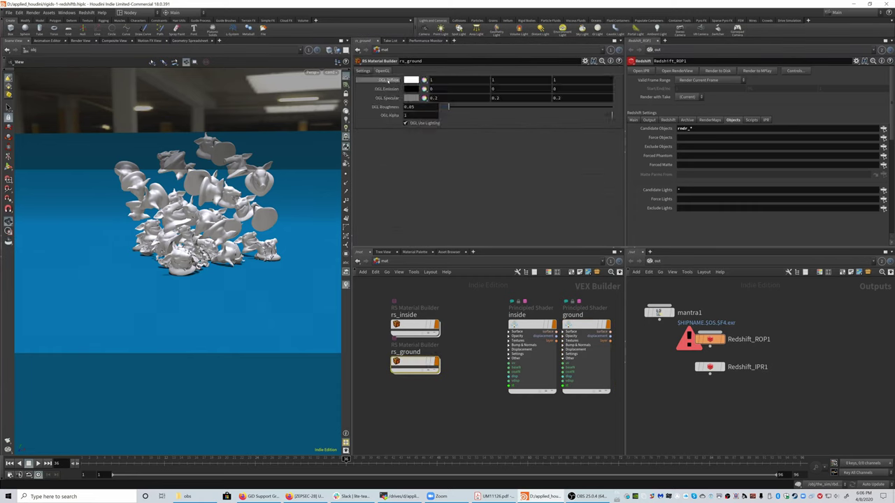
pyautogui.rightClick(388, 80)
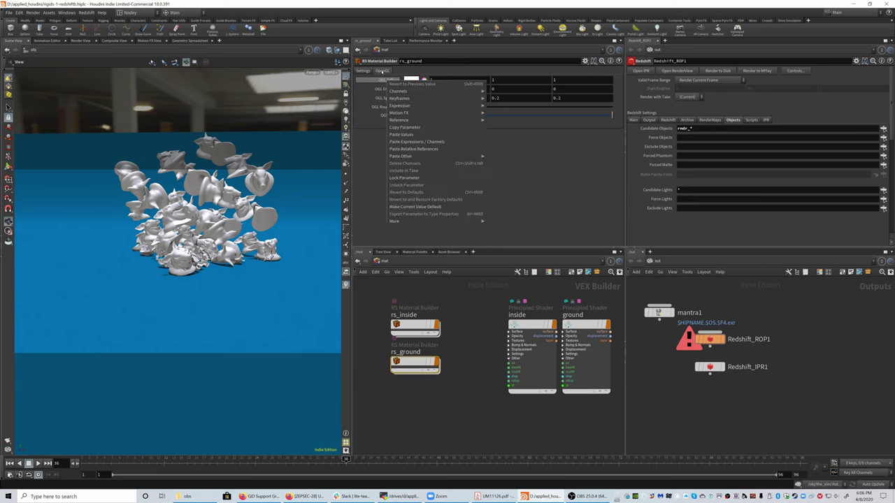
pyautogui.click(396, 135)
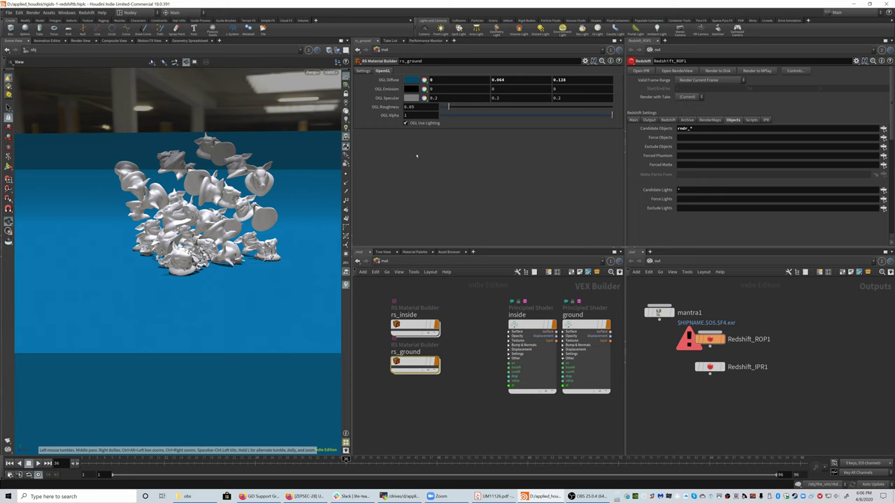
# - Inside rs_ground, move Material1 slightly and set its preset to Paper
pyautogui.doubleClick(412, 364)
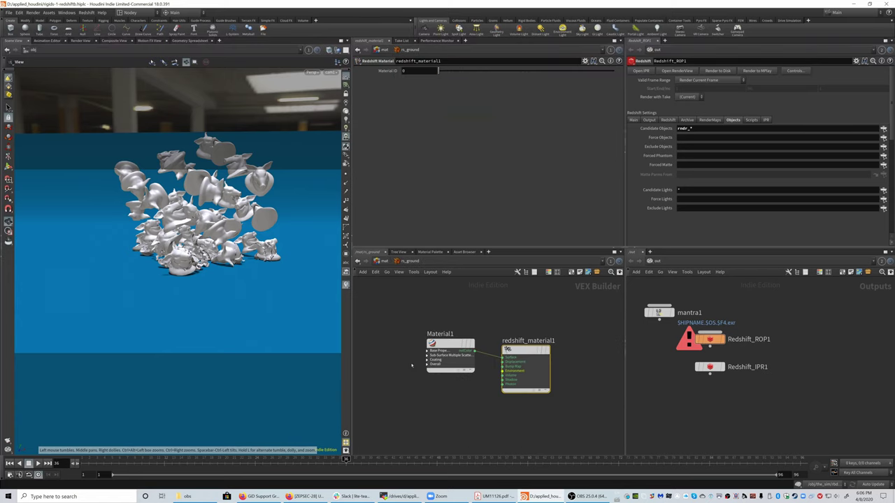
pyautogui.moveTo(446, 344); pyautogui.dragTo(441, 350)
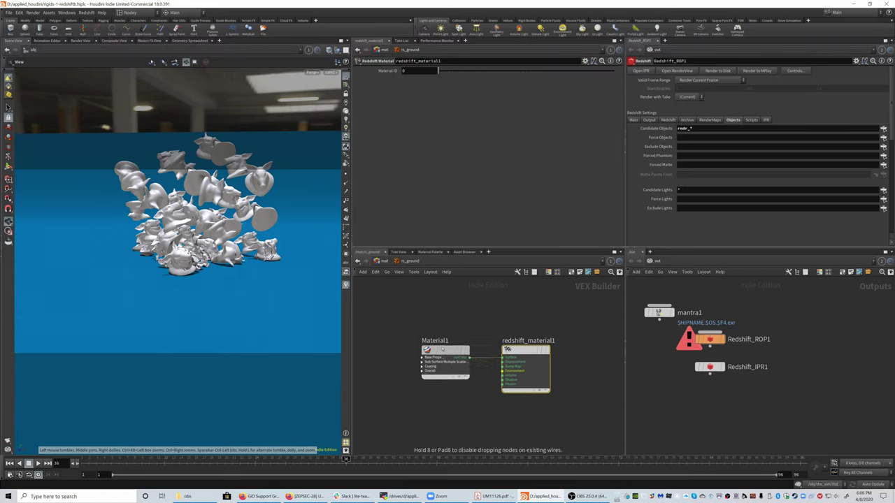
pyautogui.click(441, 351)
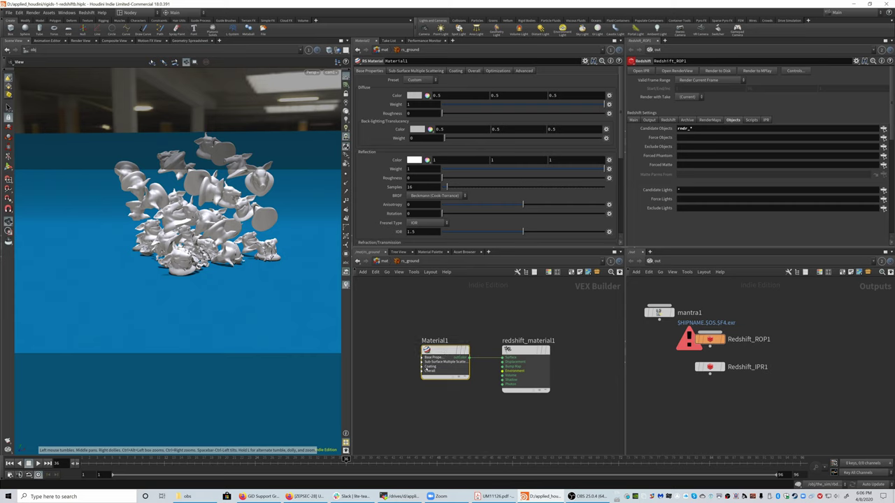
pyautogui.moveTo(450, 353)
pyautogui.click(423, 81)
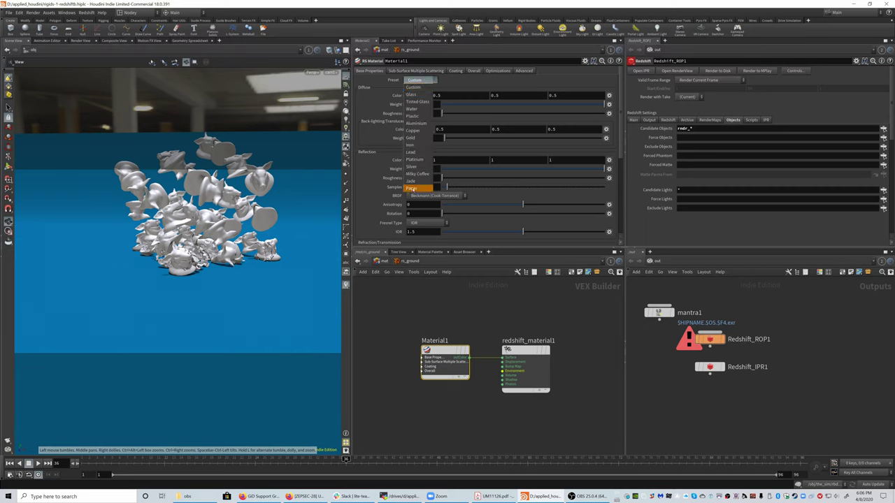
pyautogui.click(411, 189)
# - Paste the copied ground color into Material1's diffuse color, lower its back-lighting weight to the minimum, and return to the material network
pyautogui.rightClick(401, 97)
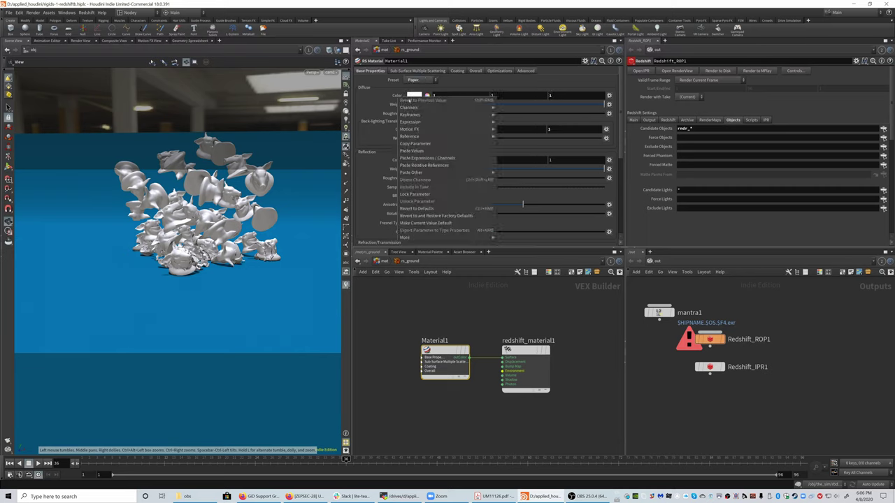
pyautogui.click(418, 150)
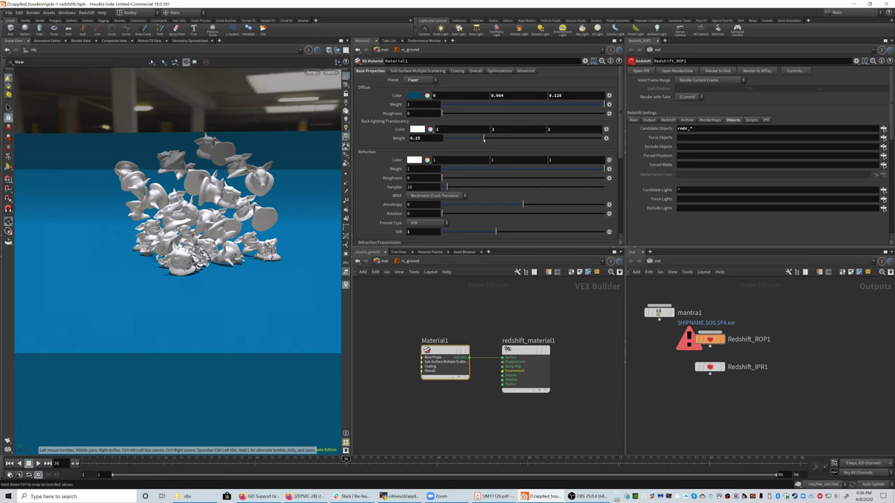
pyautogui.moveTo(483, 138); pyautogui.dragTo(445, 137)
pyautogui.click(383, 261)
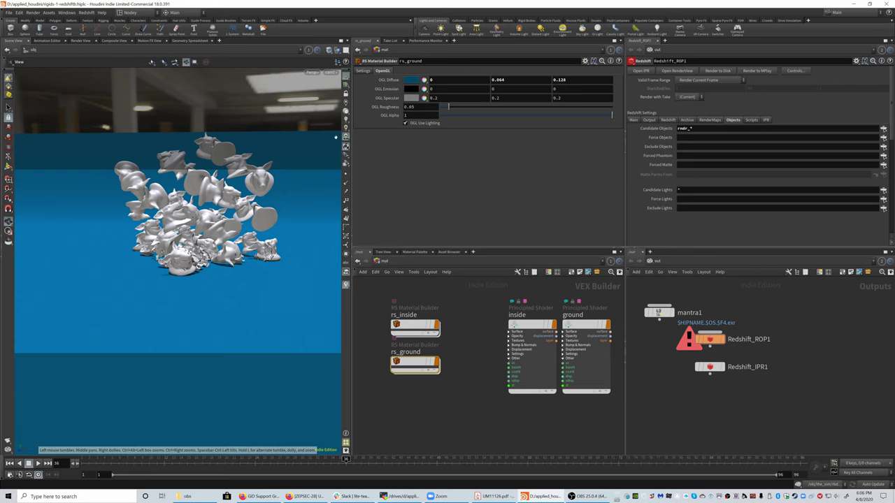
# - Show the material network in the network pane that displays the outputs, and the object network in the other one
pyautogui.click(656, 262)
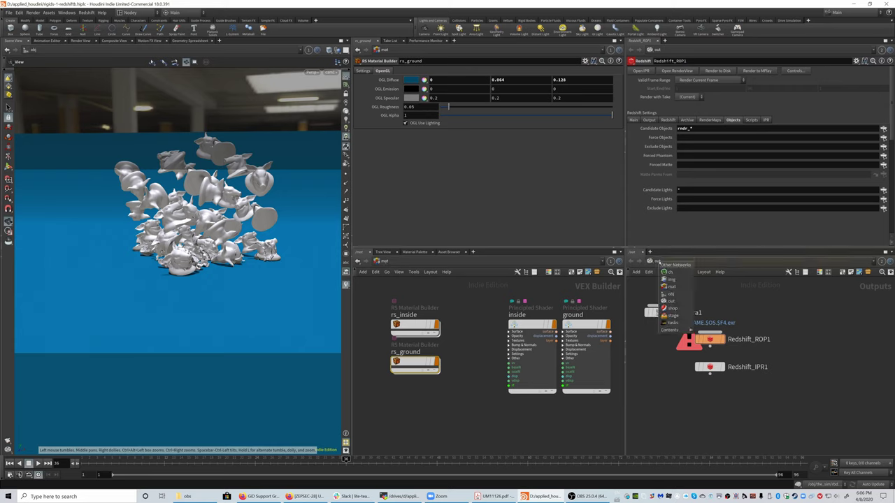
pyautogui.click(670, 286)
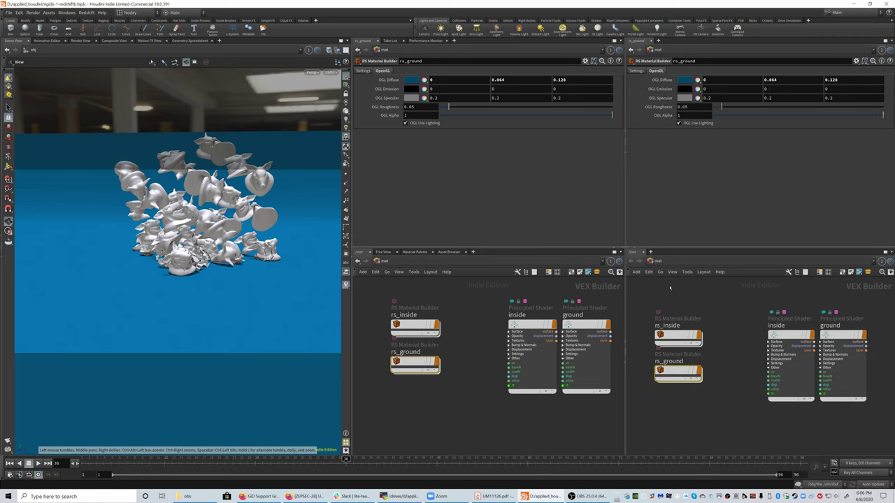
pyautogui.click(384, 262)
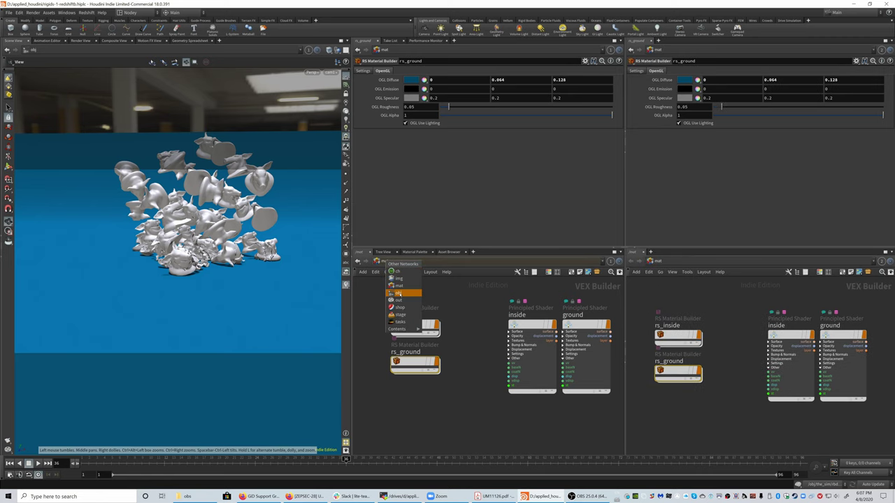
pyautogui.click(400, 296)
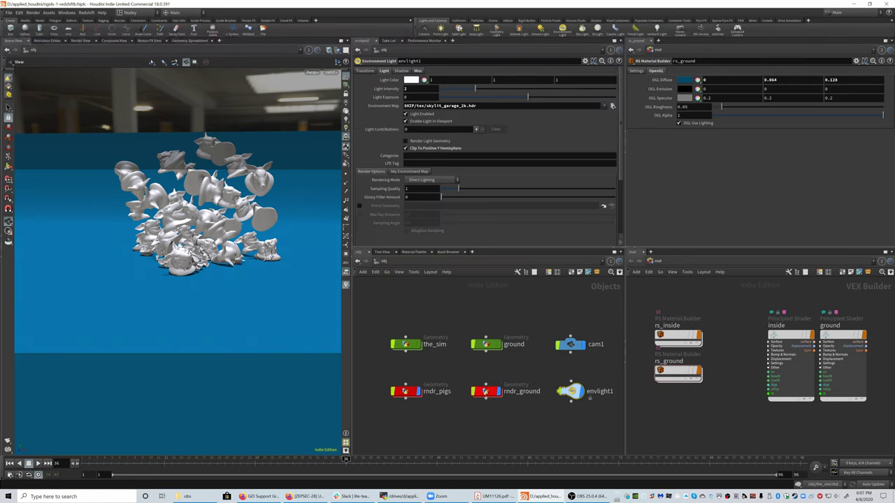
# - Assign the rs_ground material to the rndr_ground object and set the OGL roughness of rs_ground to 1
pyautogui.click(486, 391)
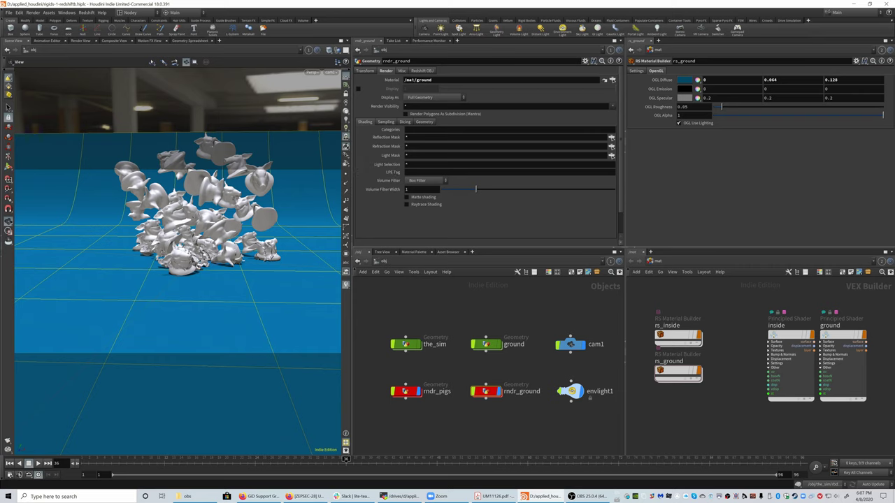
pyautogui.click(613, 81)
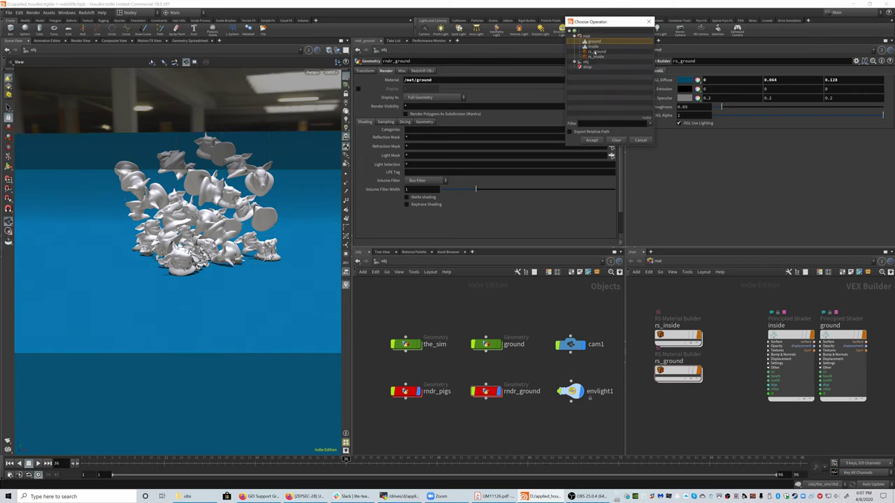
pyautogui.click(594, 51)
pyautogui.click(591, 141)
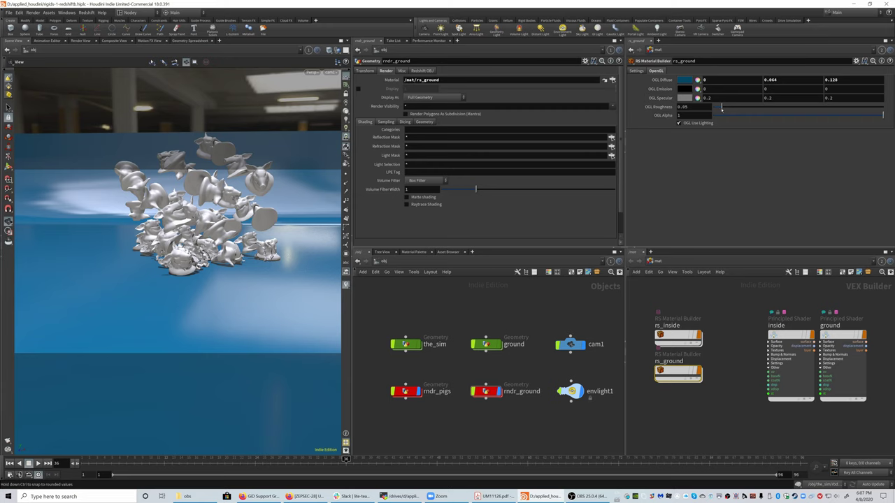
pyautogui.moveTo(722, 107); pyautogui.dragTo(882, 108)
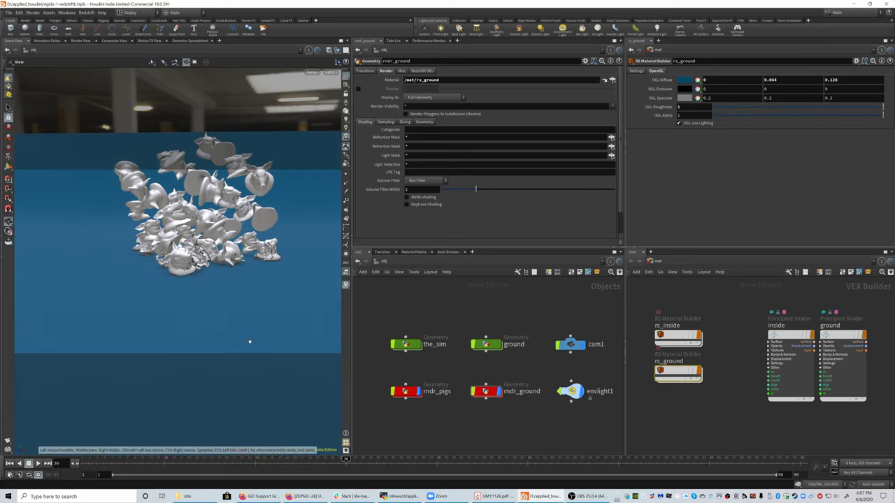
# - Run a Redshift preview render to check the newly assigned ground material, stop it and return to the scene view
pyautogui.click(81, 40)
pyautogui.click(20, 50)
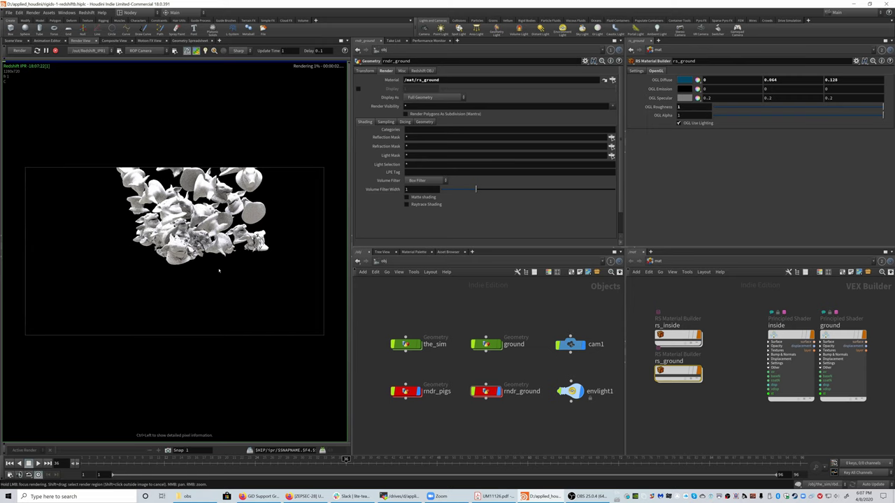
pyautogui.click(55, 50)
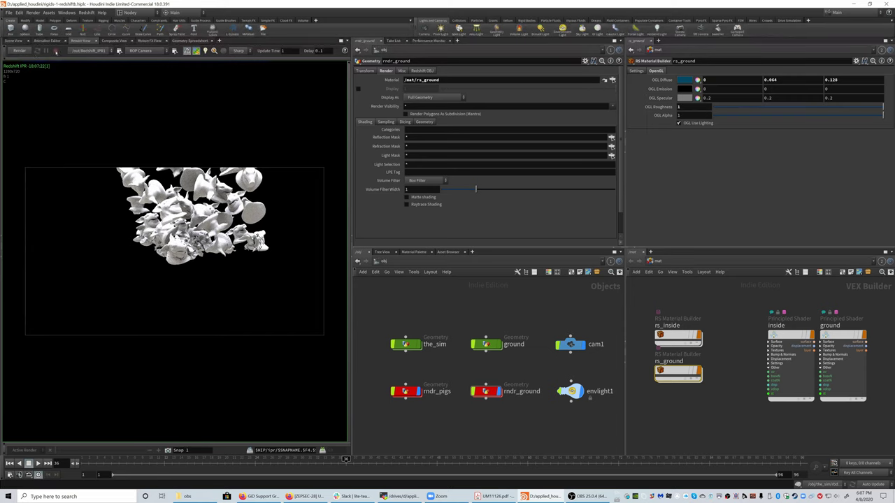
pyautogui.click(12, 40)
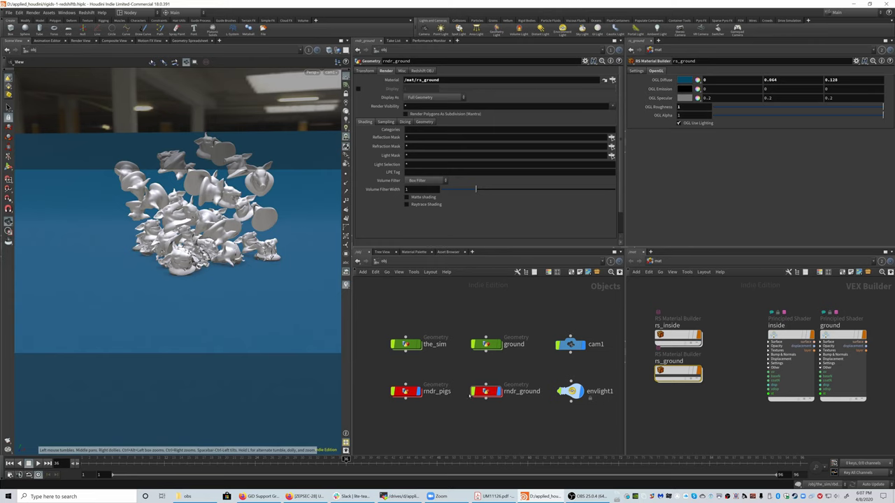
# - Inside the ground object, insert a Convert node between edit1 and OUT to turn the surface into polygons, comparing it bypassed and active
pyautogui.doubleClick(487, 344)
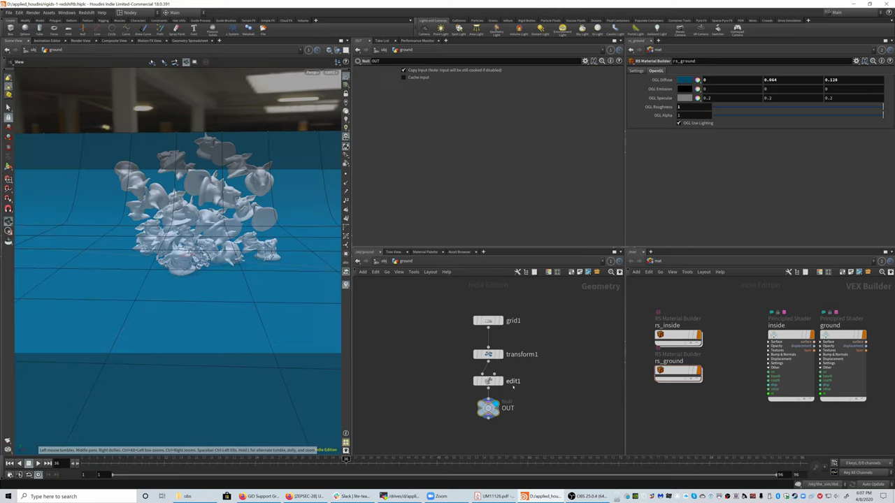
pyautogui.moveTo(504, 394)
pyautogui.middleClick(488, 407)
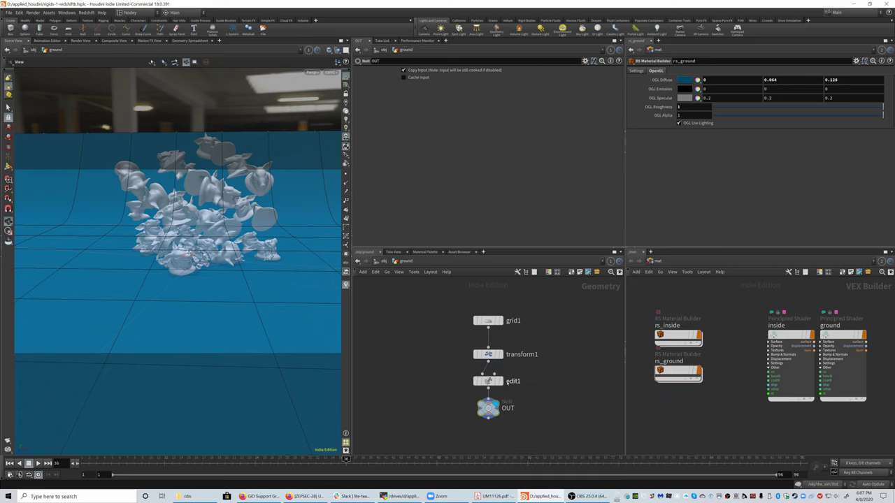
pyautogui.moveTo(439, 308); pyautogui.dragTo(490, 351)
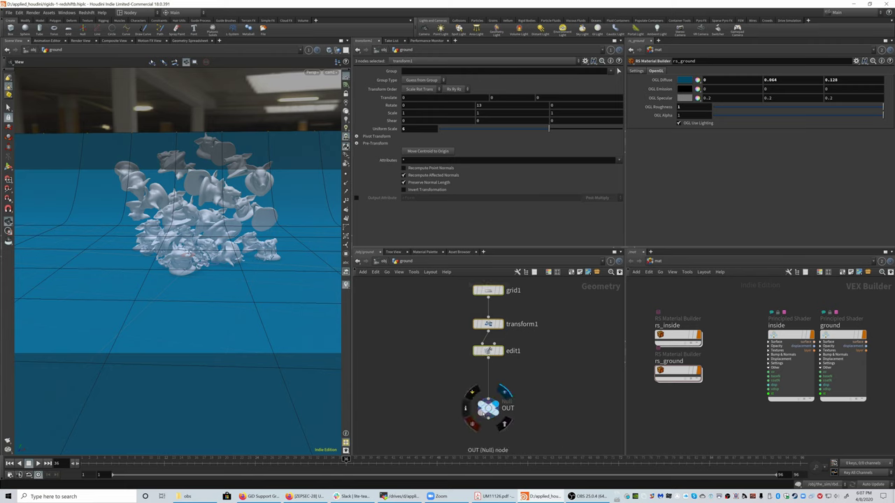
pyautogui.click(463, 369)
pyautogui.press('Tab')
pyautogui.click(498, 383)
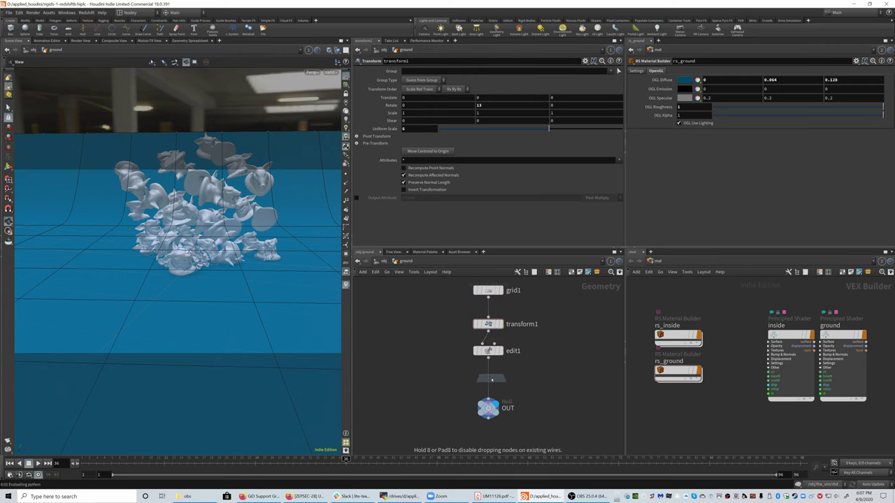
pyautogui.click(492, 378)
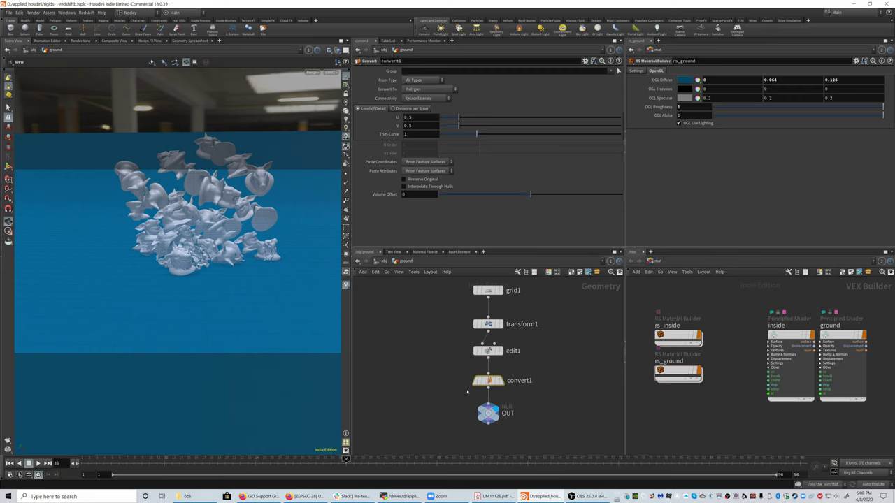
pyautogui.moveTo(484, 381)
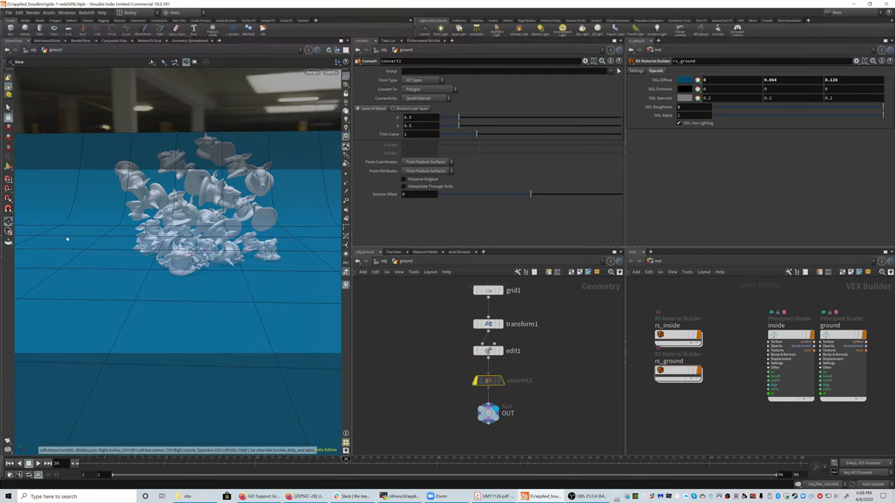
pyautogui.click(471, 364)
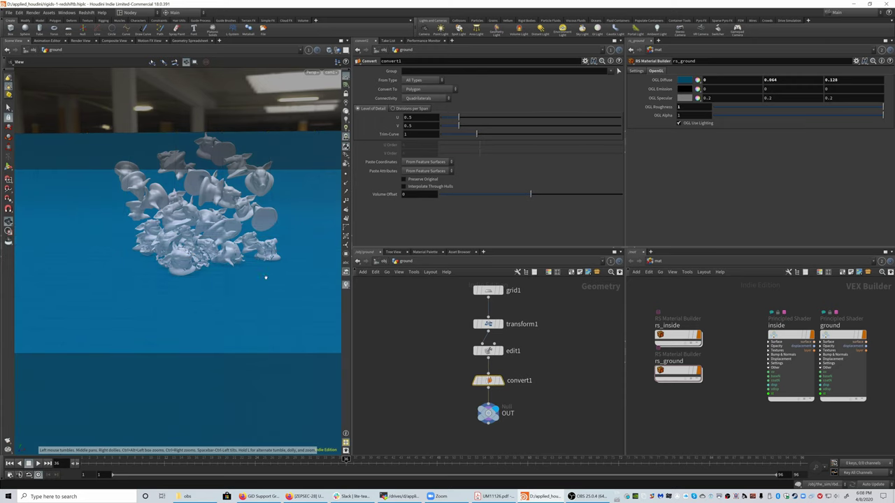
# - Run a Redshift preview render to check the converted ground surface, and return to the scene view
pyautogui.click(81, 41)
pyautogui.click(23, 51)
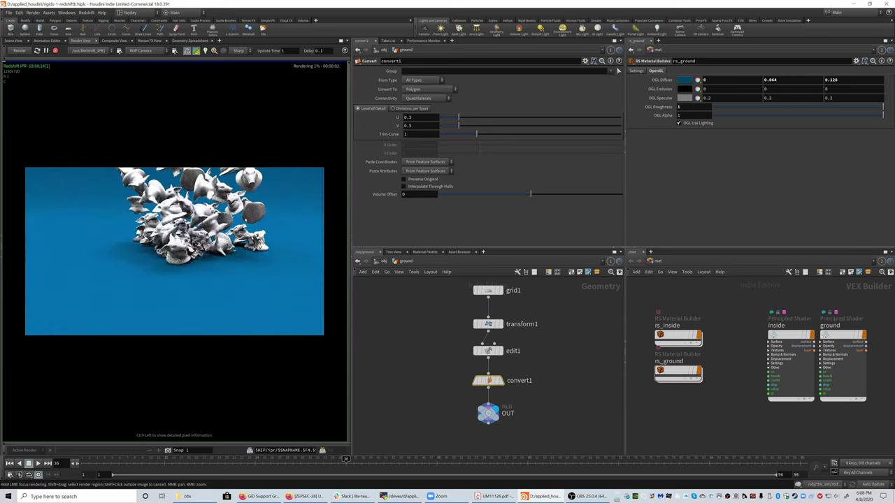
pyautogui.click(13, 40)
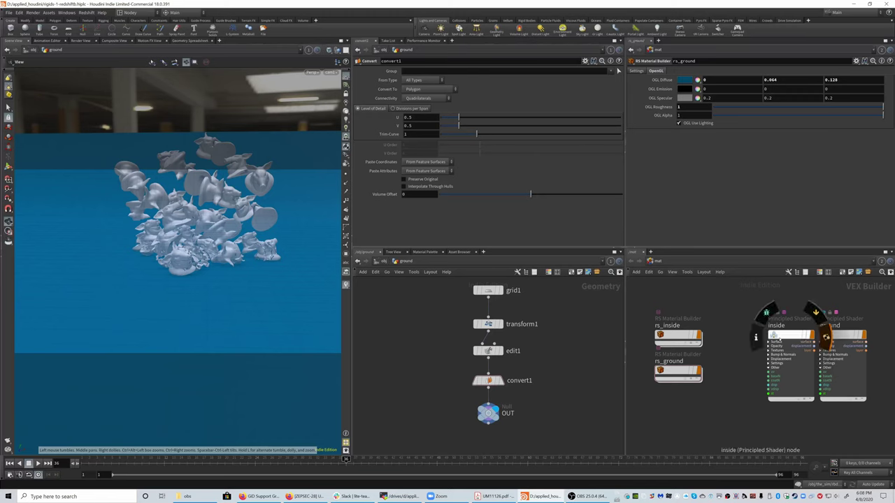
# - Copy the inside shader's base color into the OGL diffuse of rs_inside and set its OGL roughness to 1
pyautogui.click(791, 344)
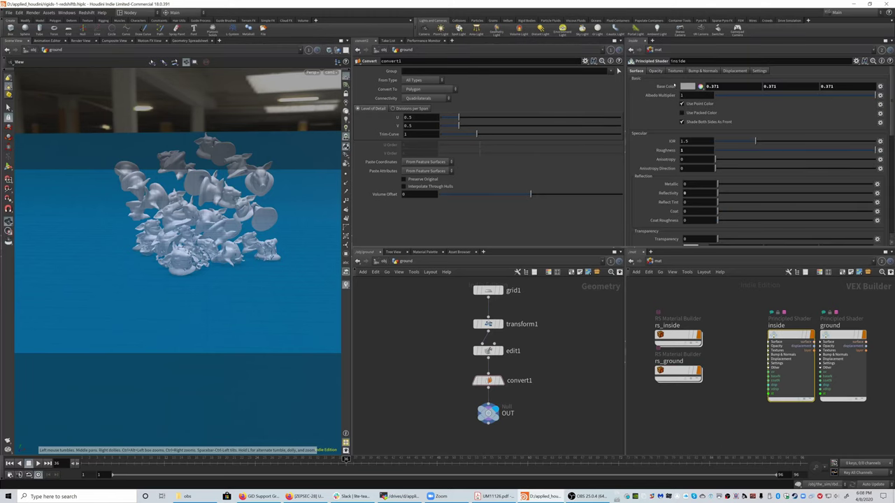
pyautogui.rightClick(665, 86)
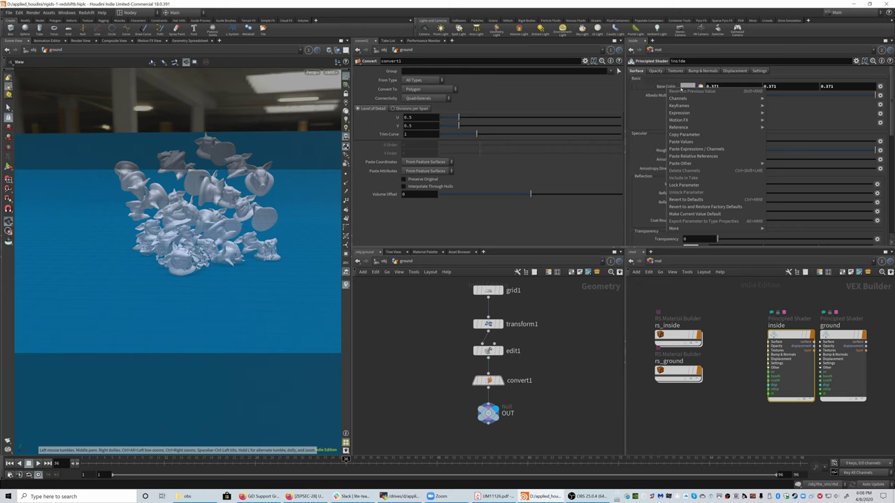
pyautogui.moveTo(691, 121)
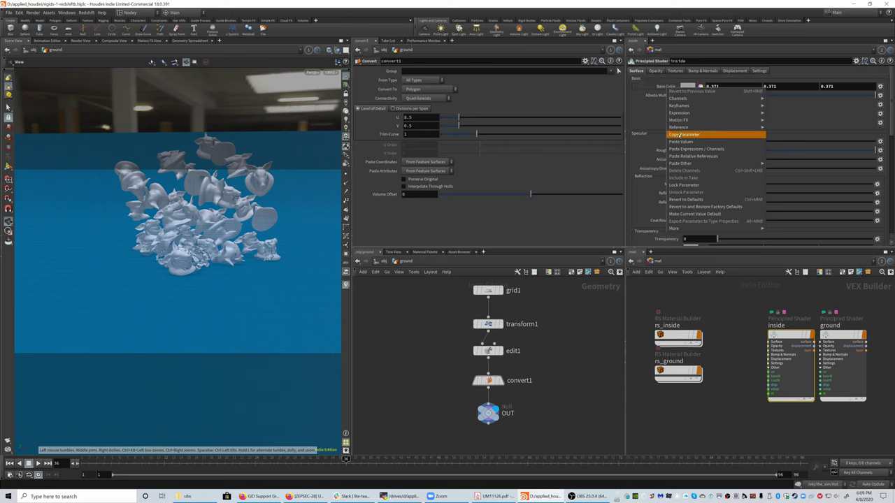
pyautogui.press('Escape')
pyautogui.click(670, 336)
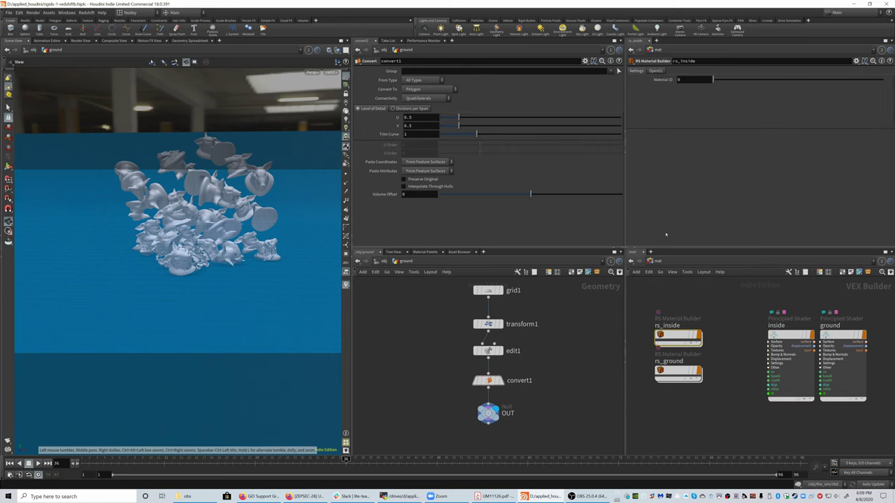
pyautogui.click(656, 72)
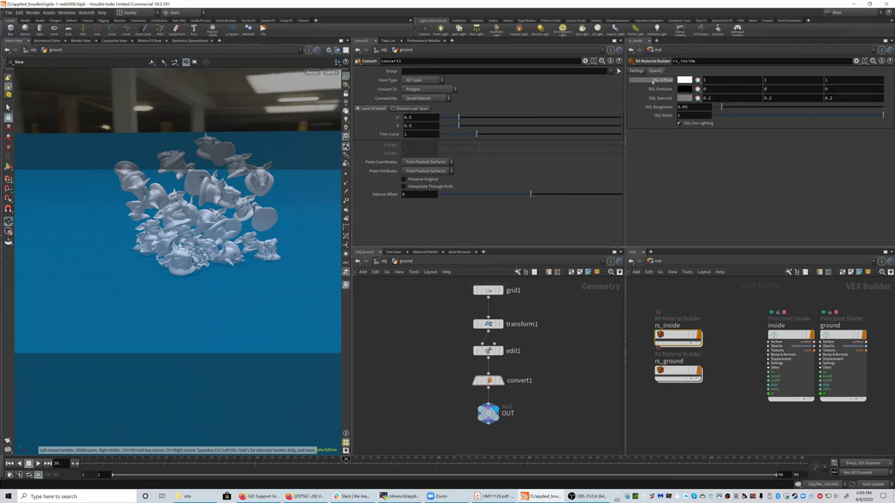
pyautogui.rightClick(661, 81)
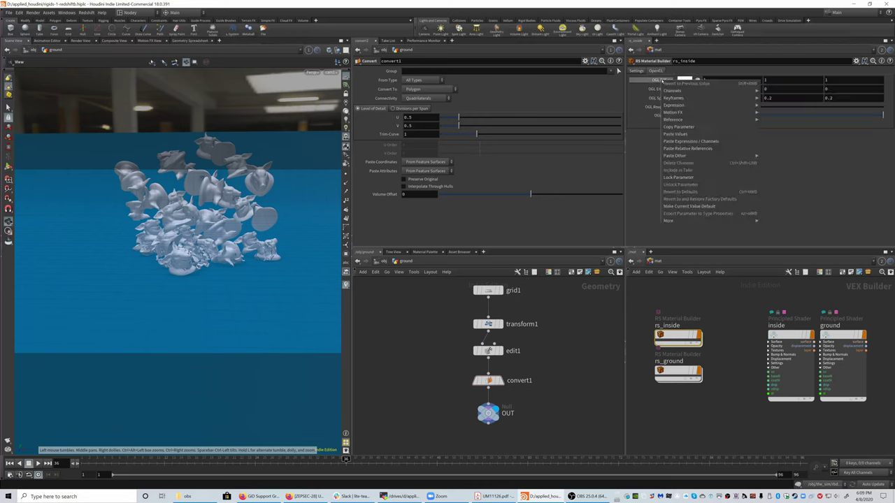
pyautogui.click(682, 134)
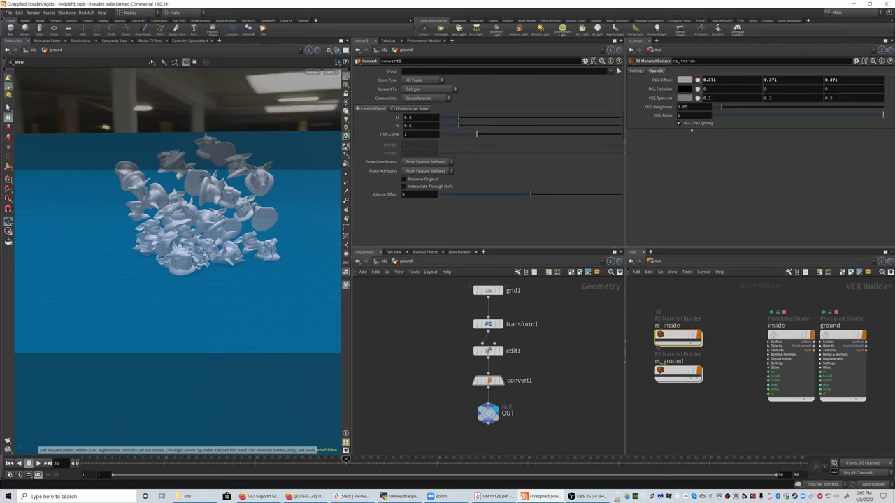
pyautogui.moveTo(721, 106); pyautogui.dragTo(884, 107)
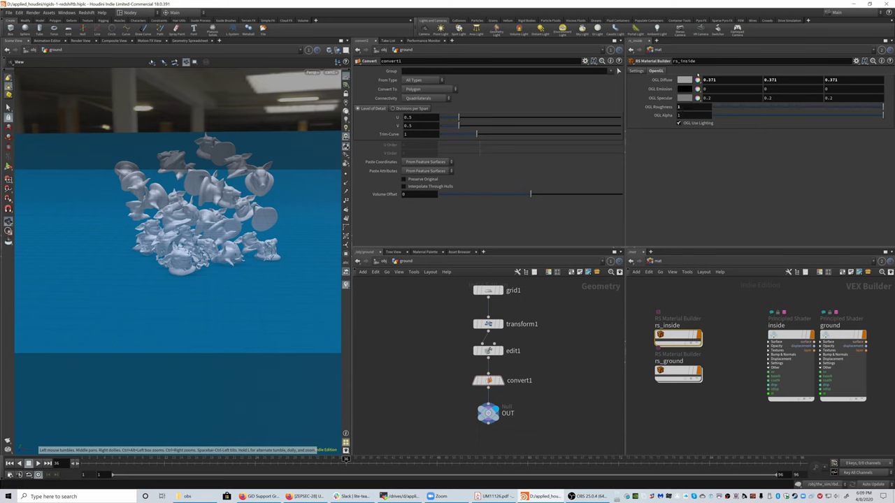
# - Inside rs_inside, apply the Paper preset to Material1
pyautogui.doubleClick(676, 337)
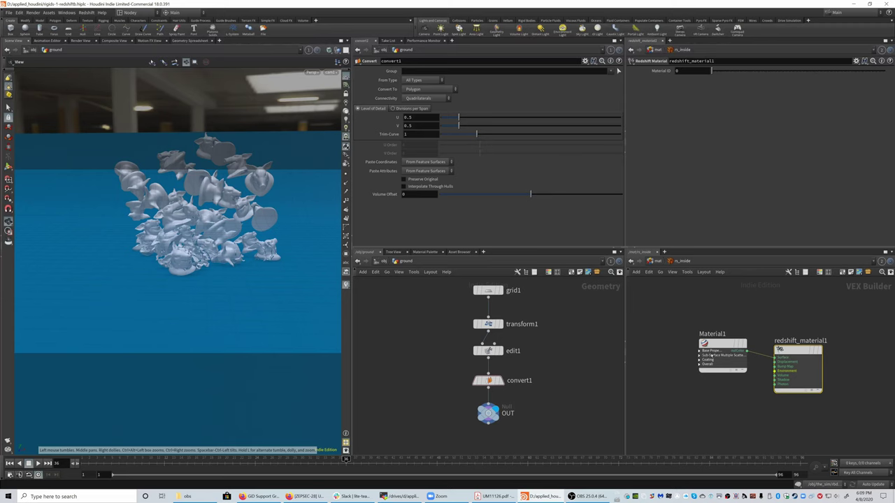
pyautogui.moveTo(718, 347); pyautogui.dragTo(711, 351)
pyautogui.click(711, 351)
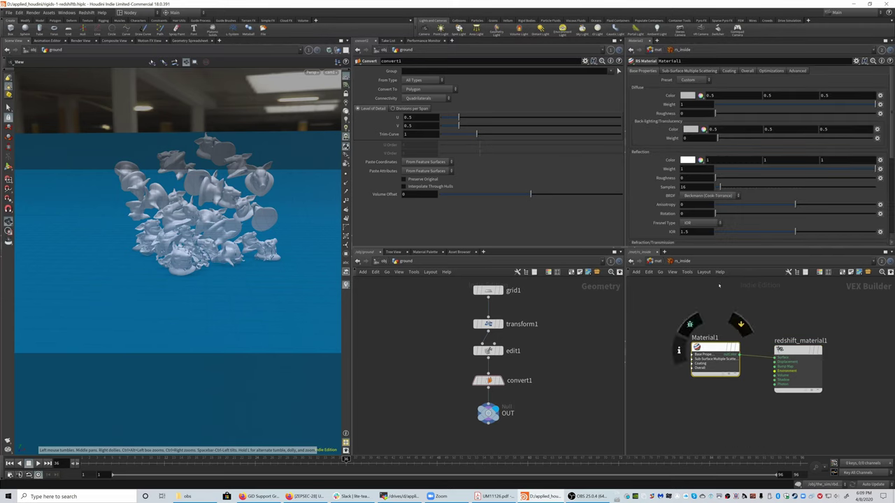
pyautogui.click(690, 80)
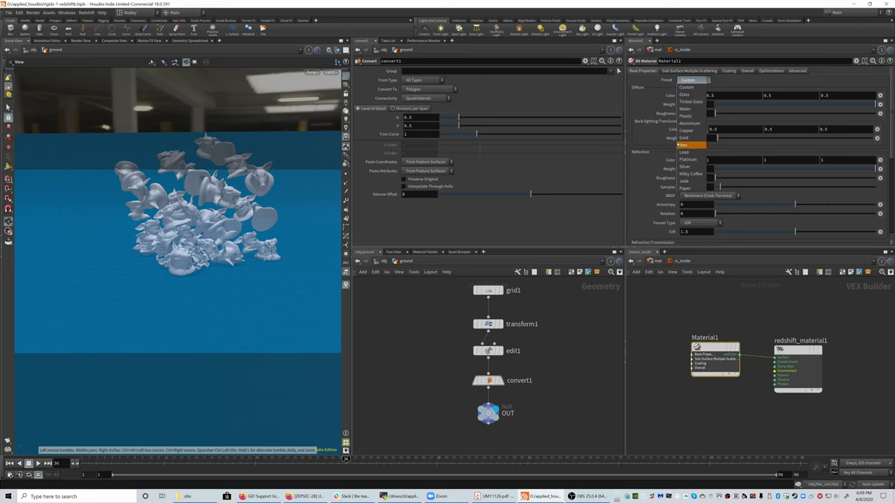
pyautogui.click(683, 188)
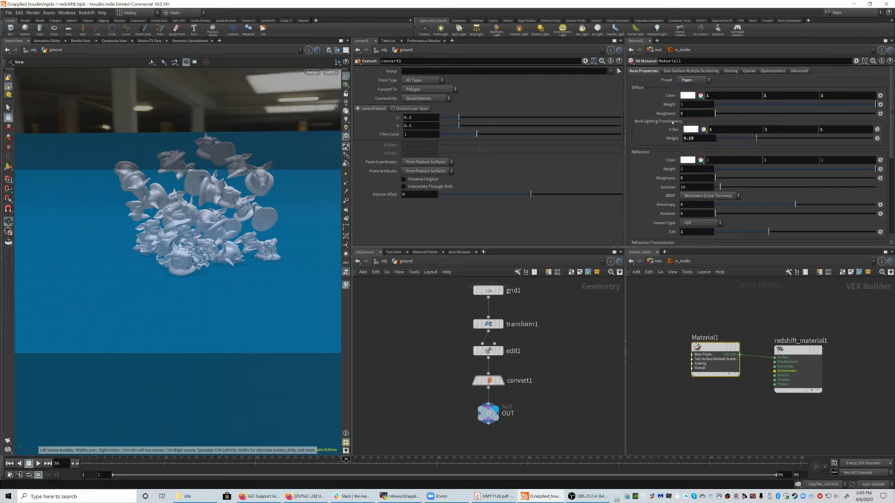
# - Paste the copied inside color into Material1's diffuse color, set its back-lighting weight to 0, and return to the material network
pyautogui.moveTo(674, 95)
pyautogui.mouseDown(button='middle')
pyautogui.moveTo(681, 146)
pyautogui.moveTo(682, 96)
pyautogui.mouseUp(button='middle')
pyautogui.moveTo(756, 138); pyautogui.dragTo(716, 138)
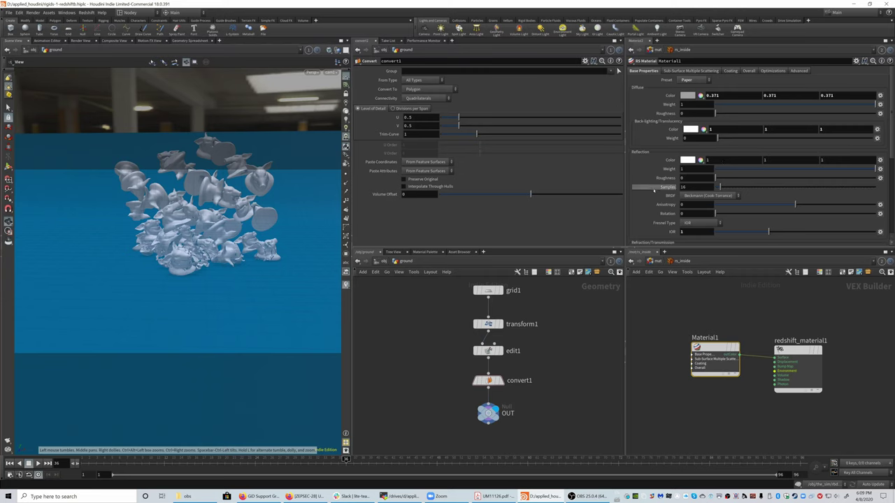
pyautogui.click(655, 261)
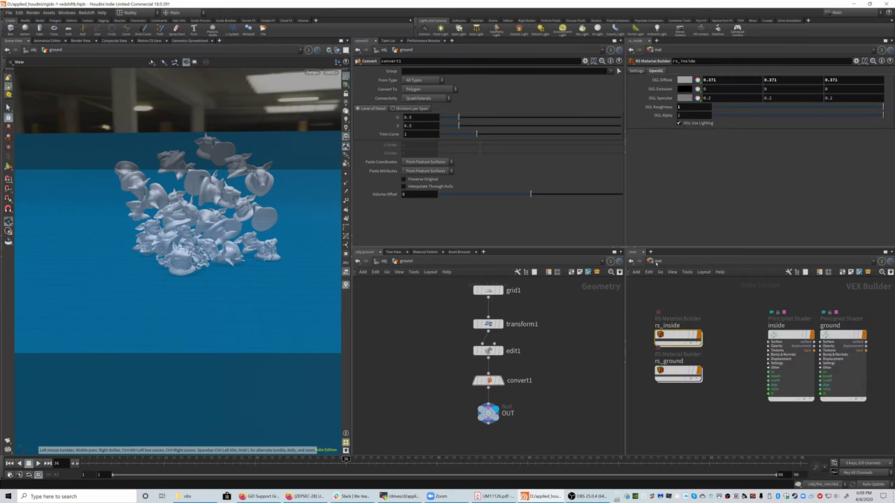
# - Open the_sim and show the primitive attributes of testgeometry_pighead1 in the geometry spreadsheet
pyautogui.click(383, 261)
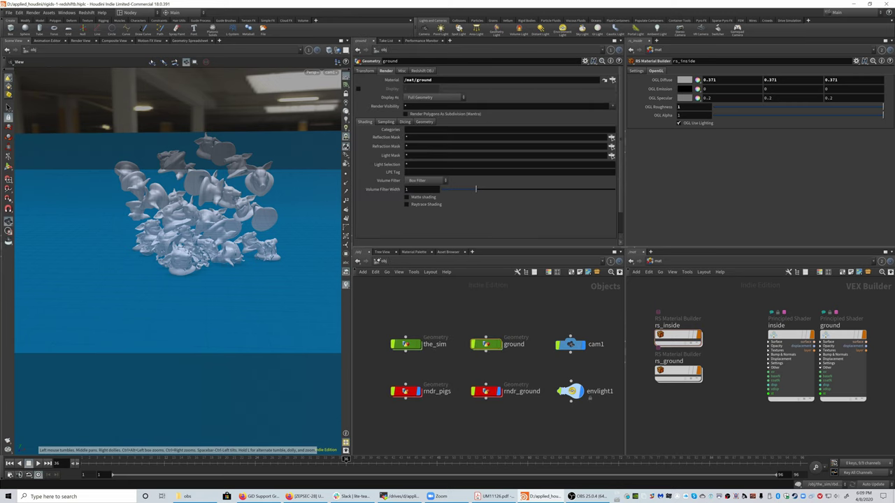
pyautogui.doubleClick(406, 344)
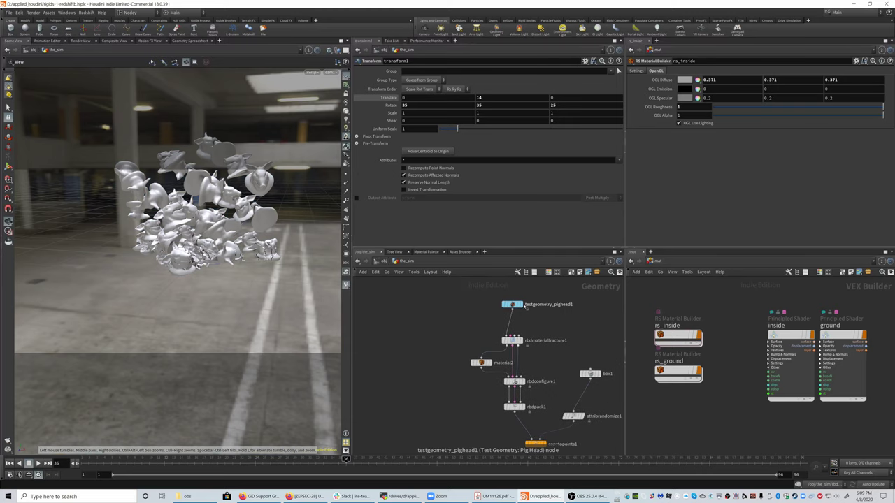
pyautogui.click(512, 305)
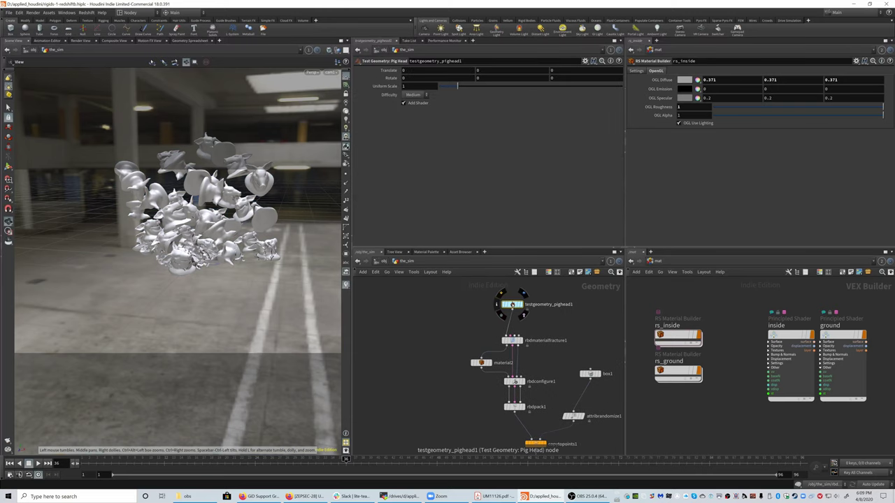
pyautogui.click(190, 41)
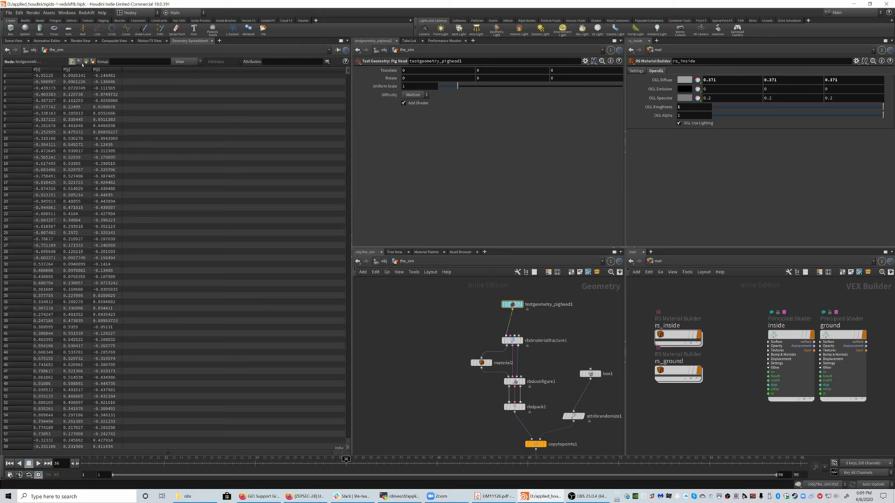
pyautogui.click(86, 61)
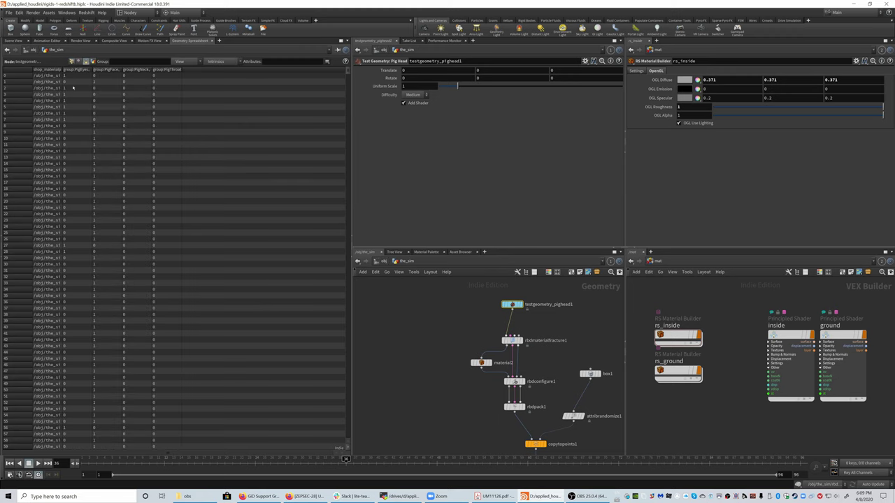
# - Widen the shop_materialpath column, sort the primitives by it, examine which materials the pig head uses, and return to the scene view
pyautogui.moveTo(63, 70); pyautogui.dragTo(153, 71)
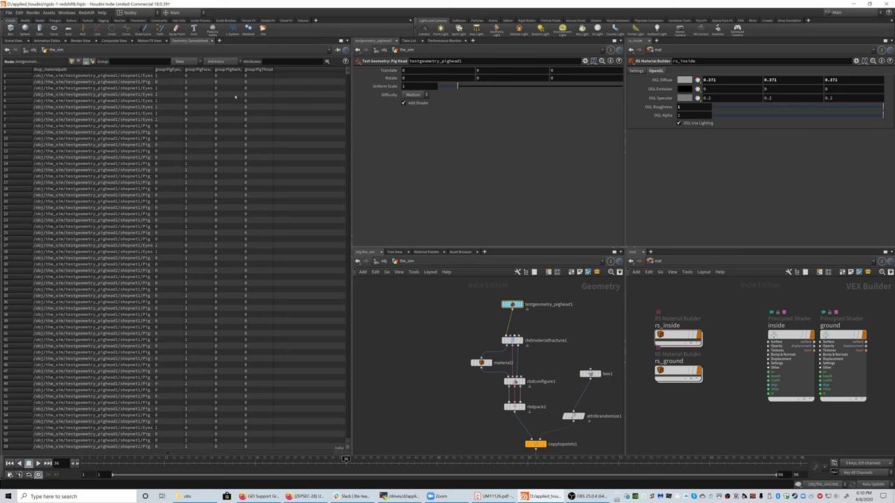
pyautogui.click(111, 71)
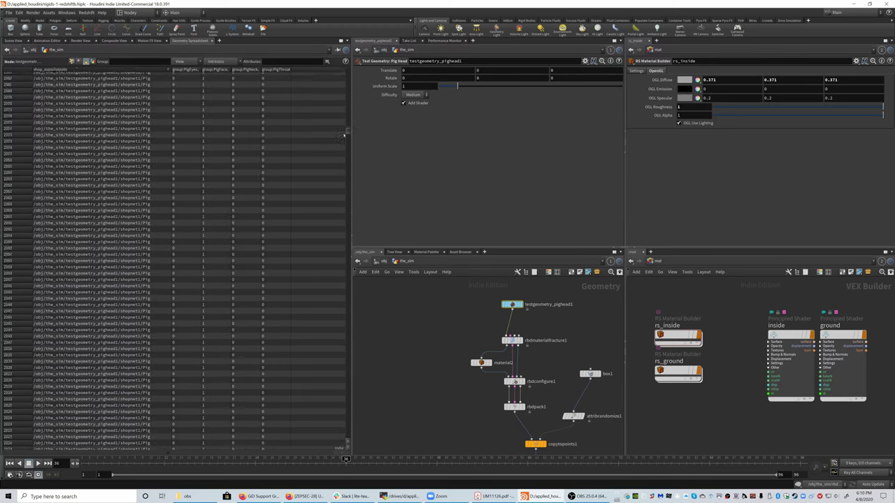
pyautogui.moveTo(345, 70); pyautogui.dragTo(345, 75)
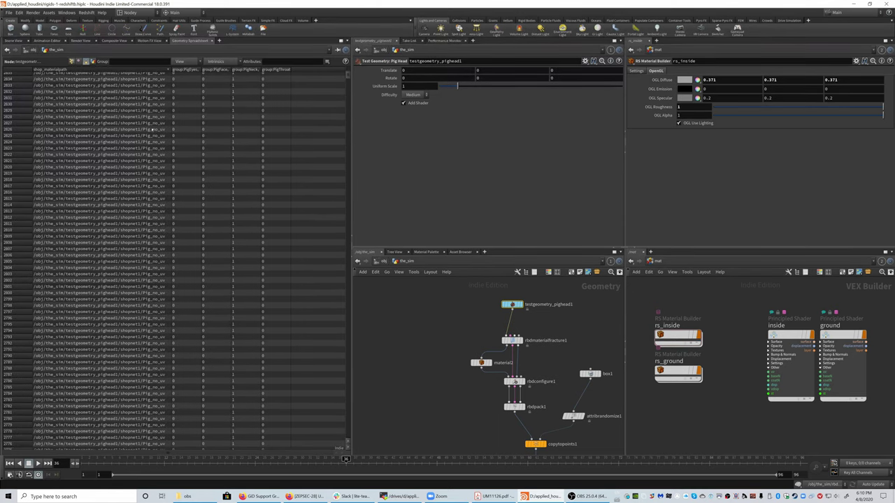
pyautogui.moveTo(348, 76); pyautogui.dragTo(344, 99)
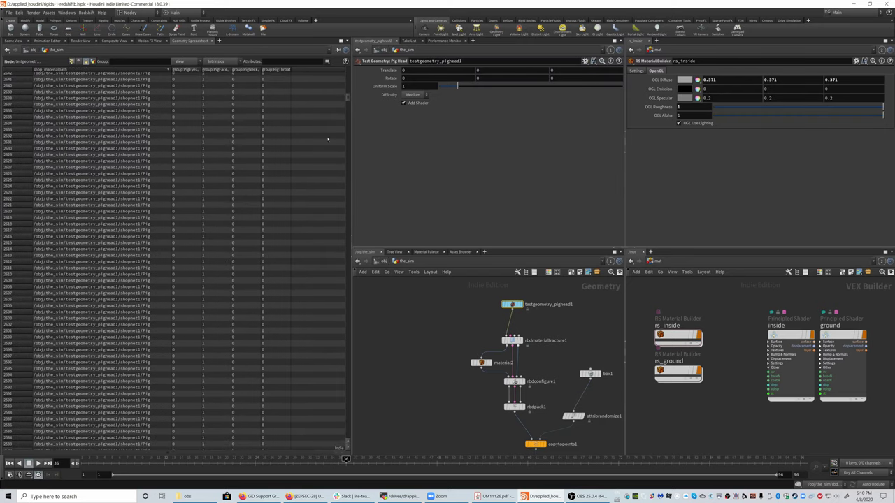
pyautogui.moveTo(345, 99); pyautogui.dragTo(352, 447)
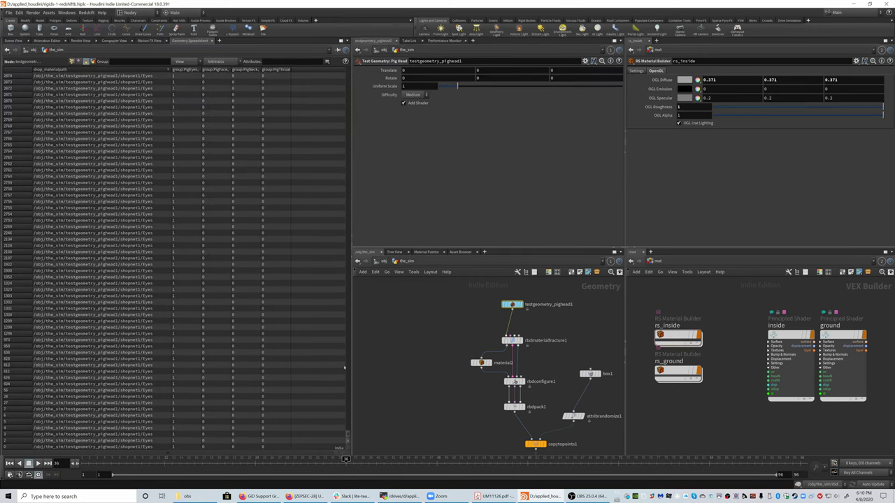
pyautogui.moveTo(347, 434); pyautogui.dragTo(345, 63)
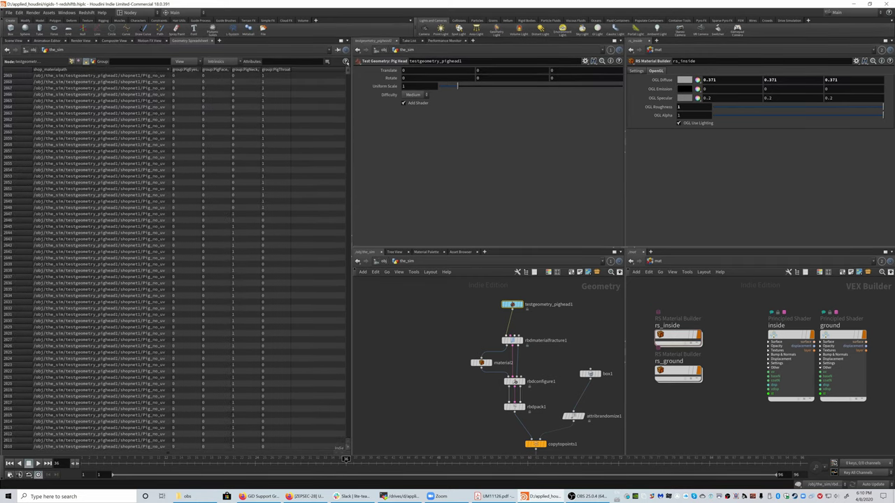
pyautogui.click(12, 40)
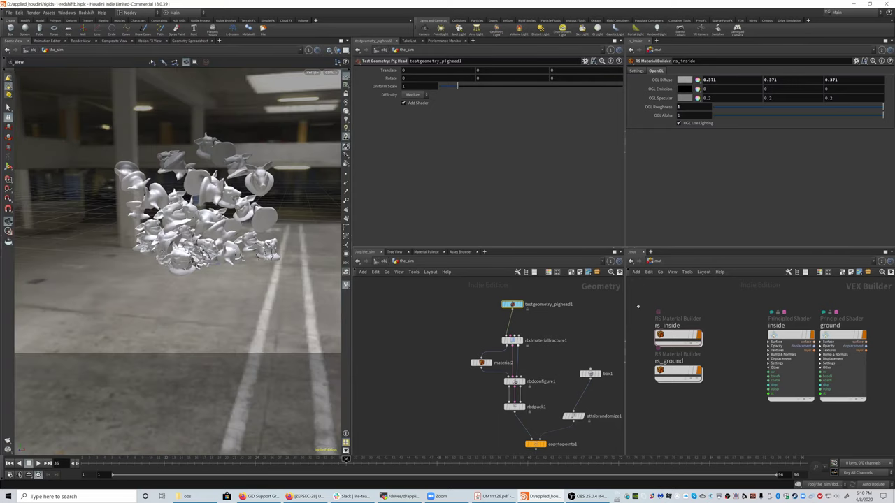
# - Move rs_inside and rs_ground up to make room, then add an RS Material Builder below them and name it rs_pig
pyautogui.moveTo(678, 338); pyautogui.dragTo(678, 306)
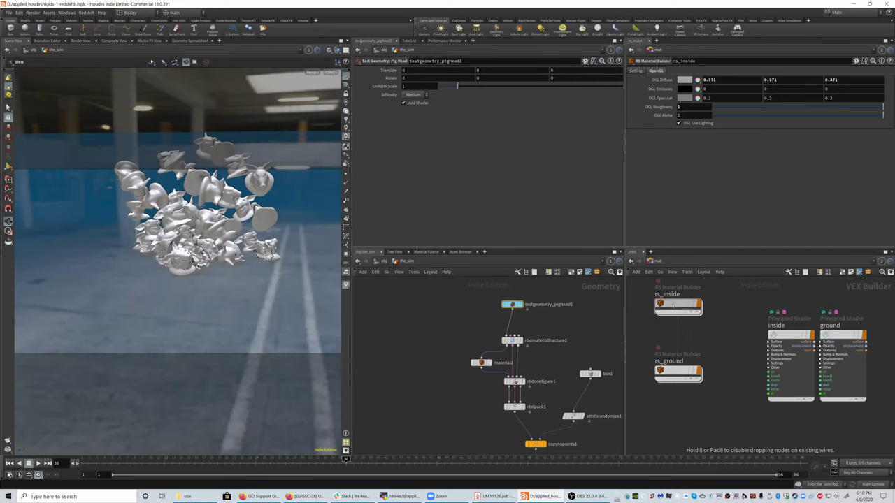
pyautogui.moveTo(679, 370); pyautogui.dragTo(679, 342)
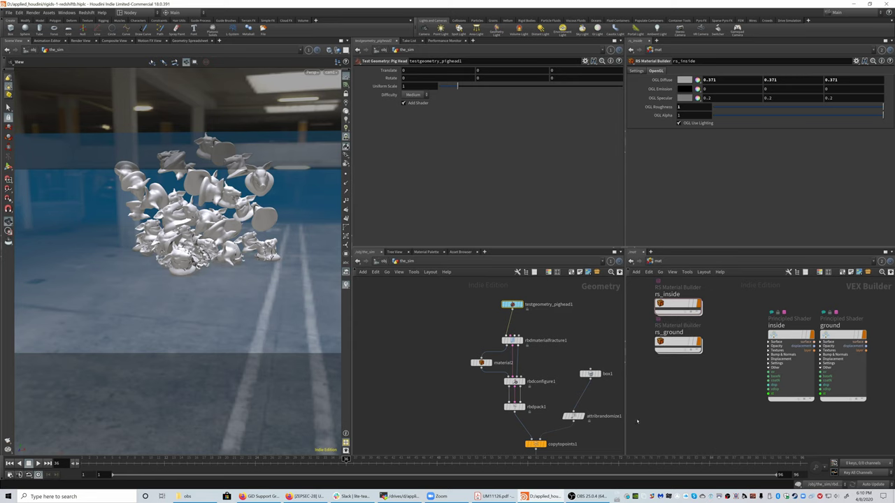
pyautogui.press('Tab')
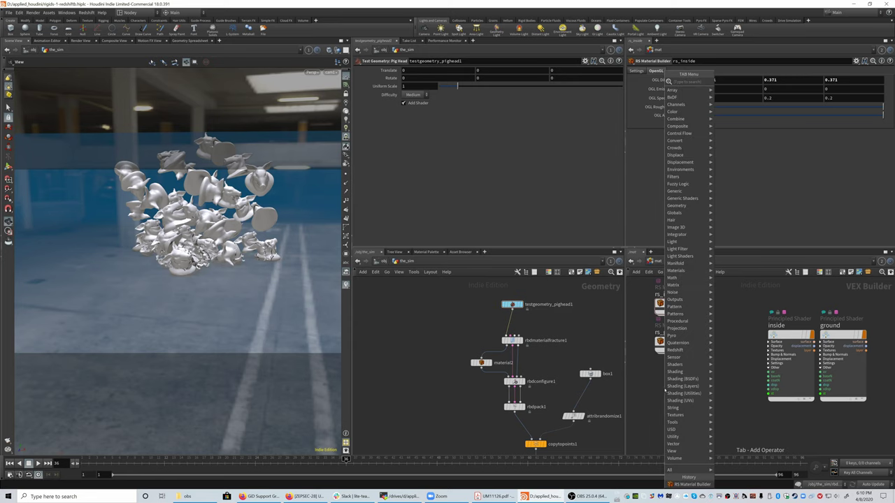
pyautogui.write('rs ma')
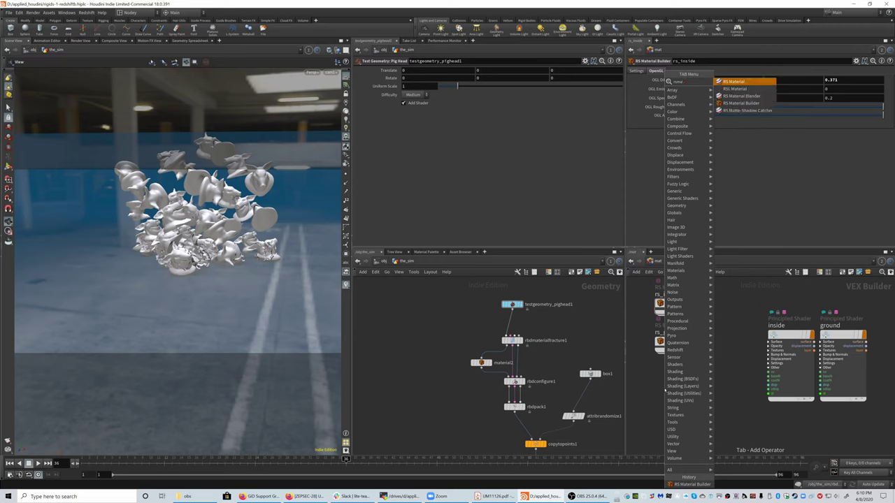
pyautogui.press('Return')
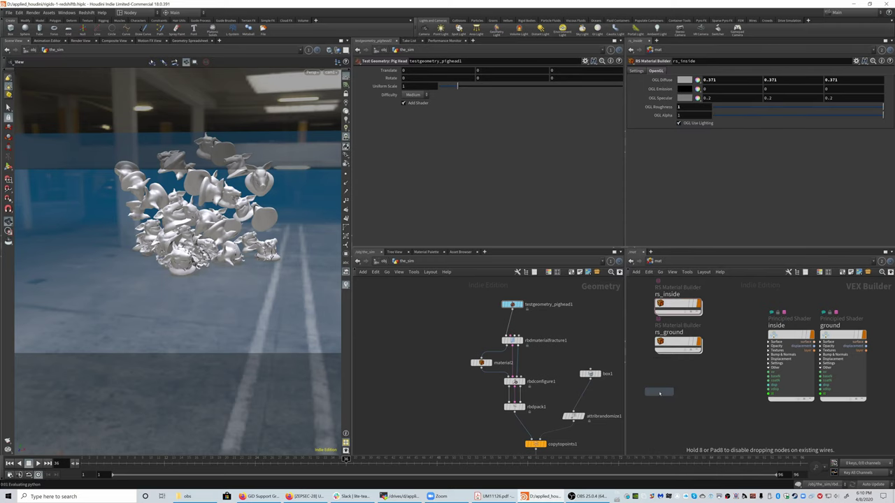
pyautogui.click(661, 392)
pyautogui.moveTo(668, 390); pyautogui.dragTo(677, 390)
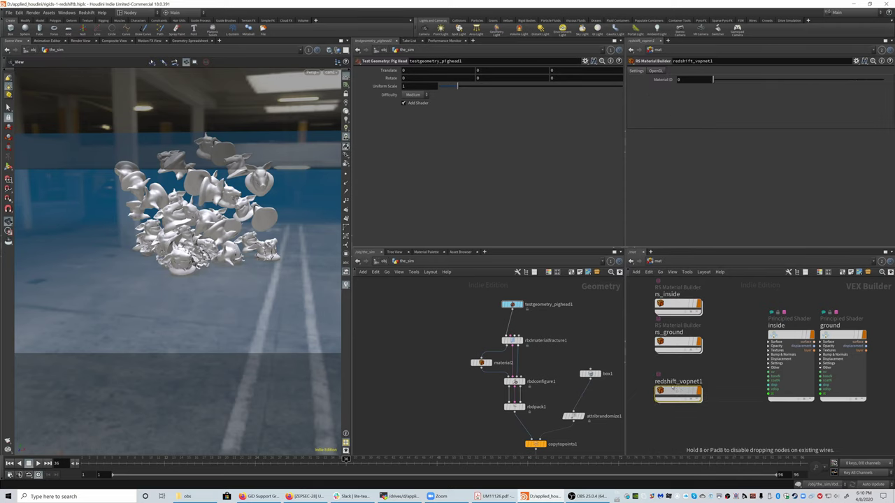
pyautogui.doubleClick(671, 382)
pyautogui.write('rs_pig')
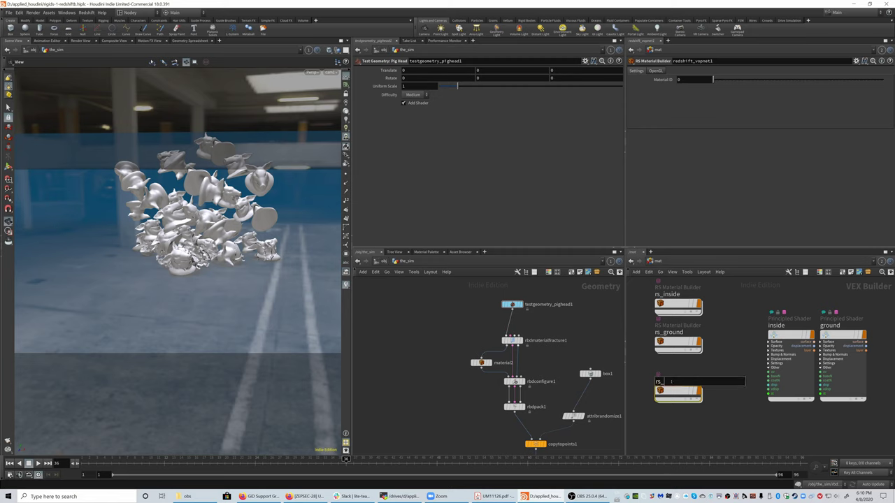
pyautogui.press('Return')
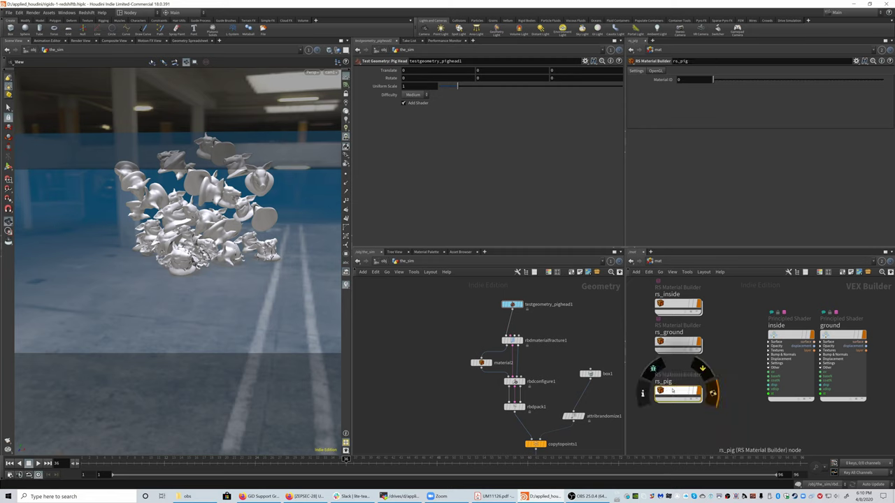
# - Make two copies of the rs_pig material builder and rename the first copy rs_pig_no_uv
pyautogui.keyDown('alt'); pyautogui.moveTo(671, 392); pyautogui.dragTo(735, 417); pyautogui.keyUp('alt')
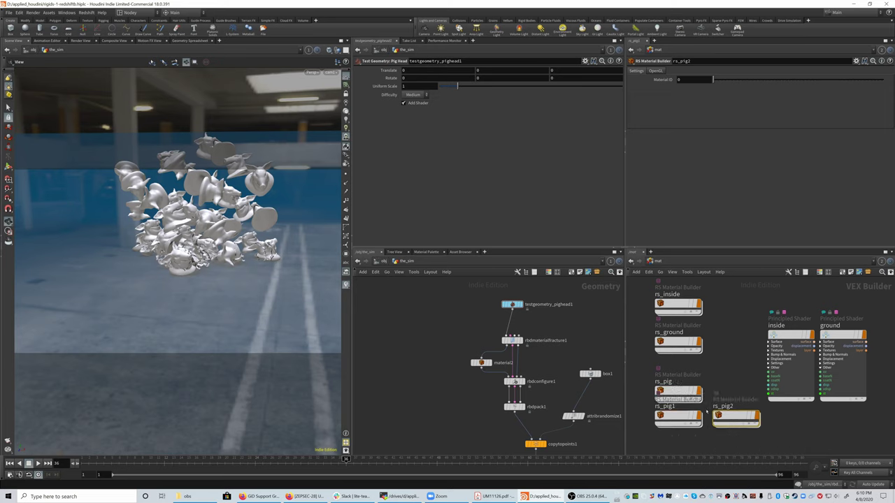
pyautogui.doubleClick(665, 406)
pyautogui.click(672, 406)
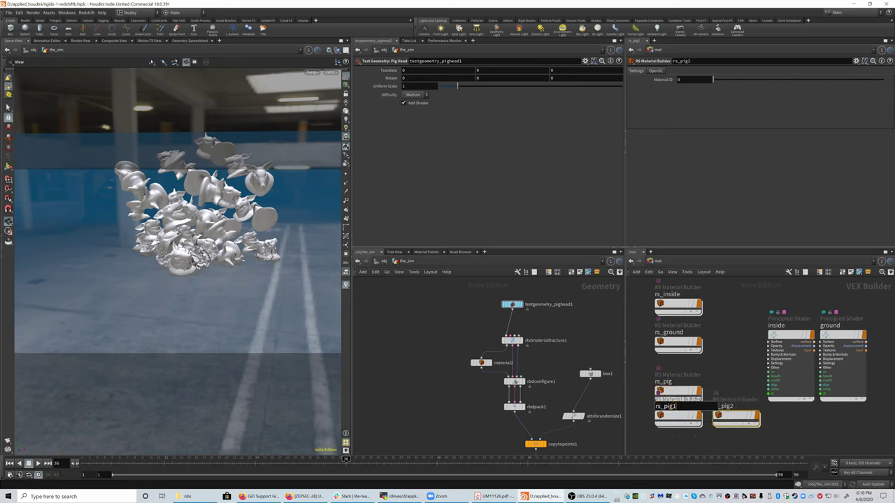
pyautogui.press('BackSpace')
pyautogui.press('BackSpace')
pyautogui.press('BackSpace')
pyautogui.press('BackSpace')
pyautogui.write('pig_no_uv')
pyautogui.press('Return')
# - Rename the second rs_pig copy rs_eyes, consulting the pig head's material paths in the geometry spreadsheet
pyautogui.doubleClick(727, 406)
pyautogui.click(739, 405)
pyautogui.press('BackSpace')
pyautogui.press('BackSpace')
pyautogui.press('BackSpace')
pyautogui.press('BackSpace')
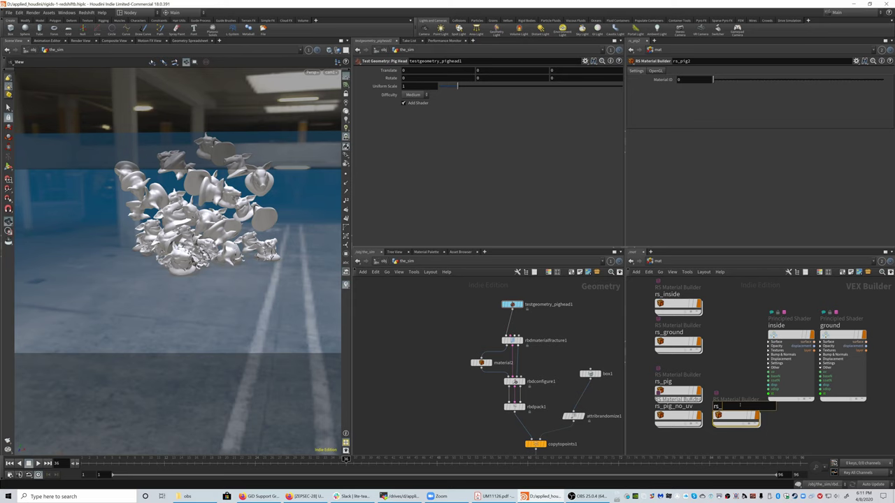
pyautogui.click(193, 41)
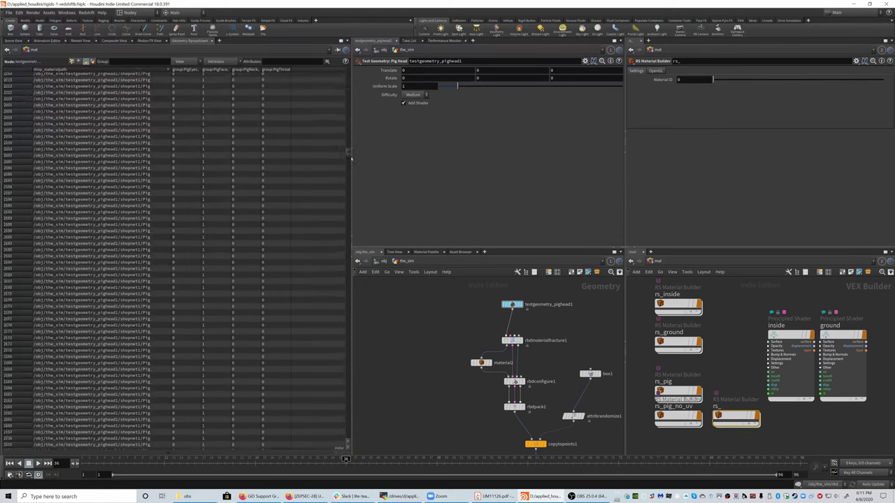
pyautogui.click(14, 40)
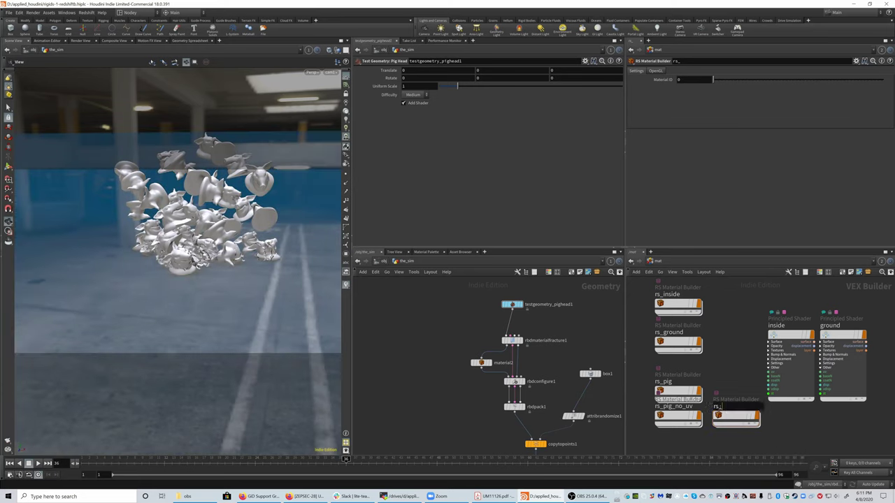
pyautogui.write('eyes')
pyautogui.press('Return')
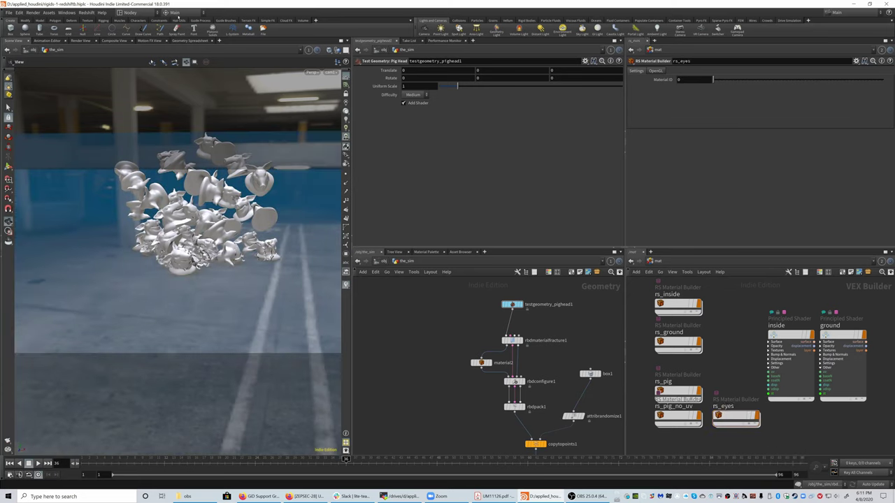
# - Set the OGL Diffuse color of rs_eyes to blue (0, 0.5, 1)
pyautogui.click(660, 70)
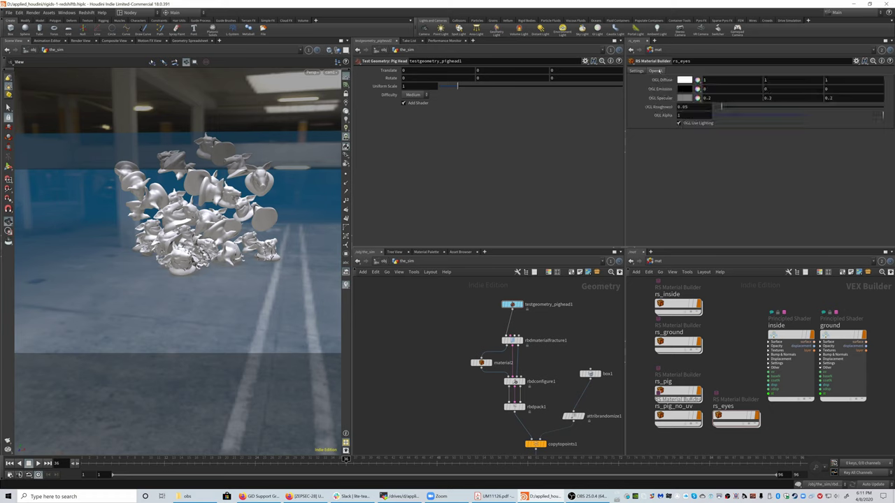
pyautogui.click(684, 79)
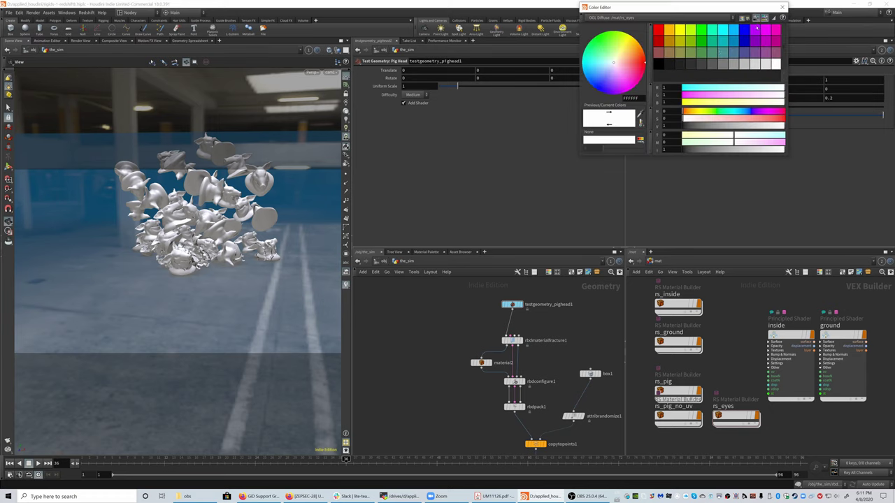
pyautogui.click(733, 29)
pyautogui.click(782, 7)
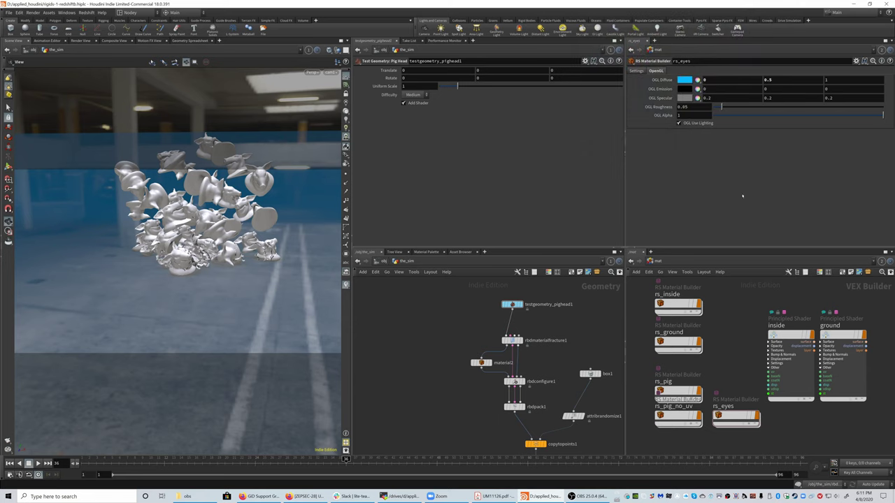
# - Set the OGL Diffuse color of rs_pig_no_uv to the pink palette swatch
pyautogui.click(677, 417)
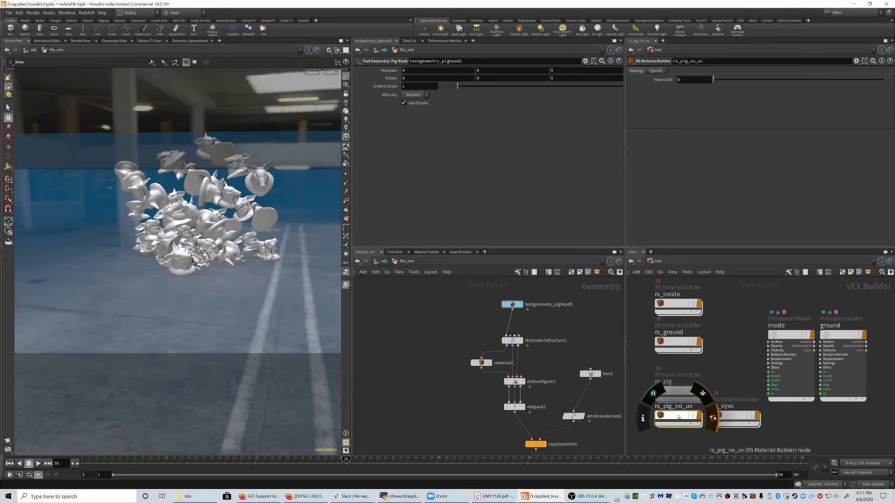
pyautogui.click(658, 71)
pyautogui.click(684, 80)
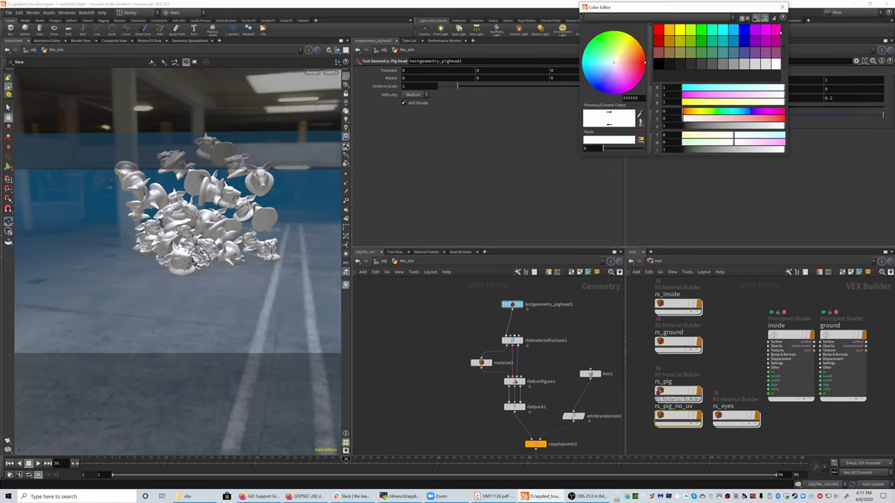
pyautogui.click(778, 30)
pyautogui.click(782, 7)
# - Set the OGL Diffuse color of rs_pig to yellow (1, 1, 0)
pyautogui.click(732, 414)
pyautogui.click(676, 390)
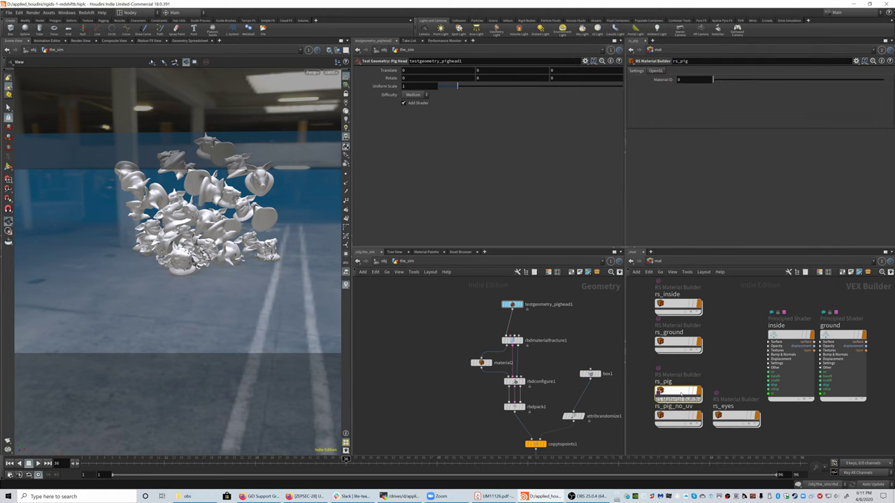
pyautogui.click(657, 70)
pyautogui.click(683, 80)
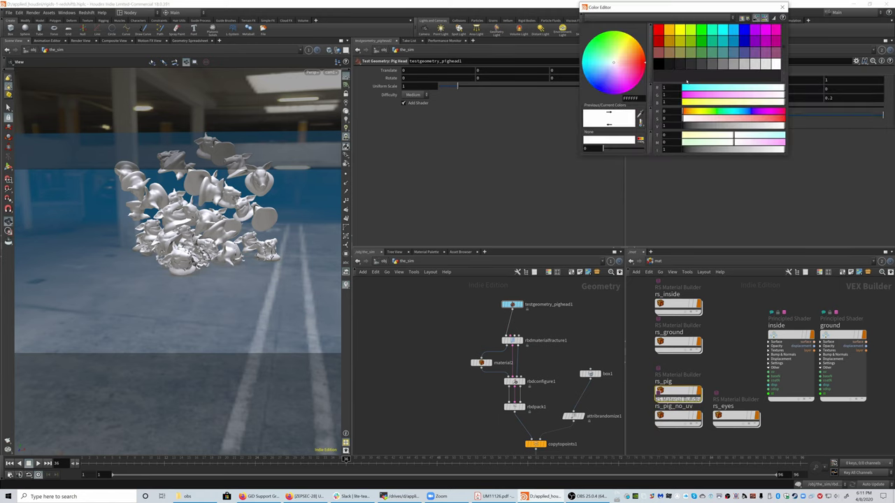
pyautogui.click(680, 29)
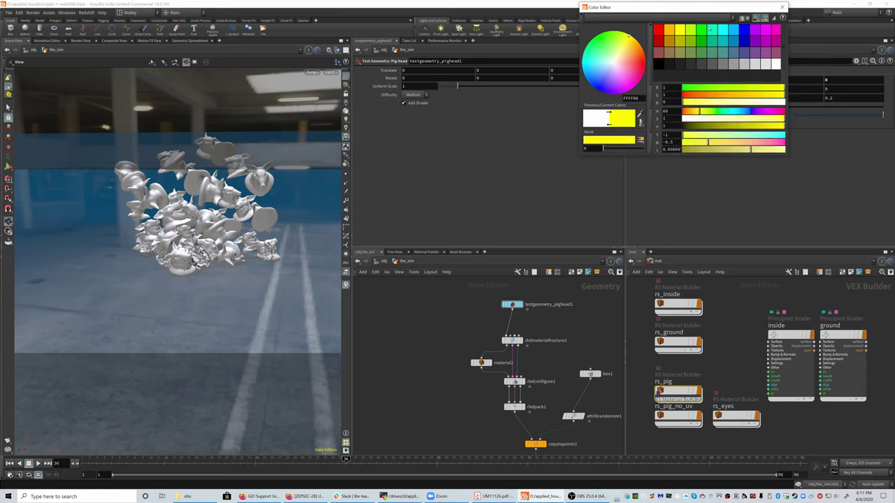
pyautogui.click(781, 7)
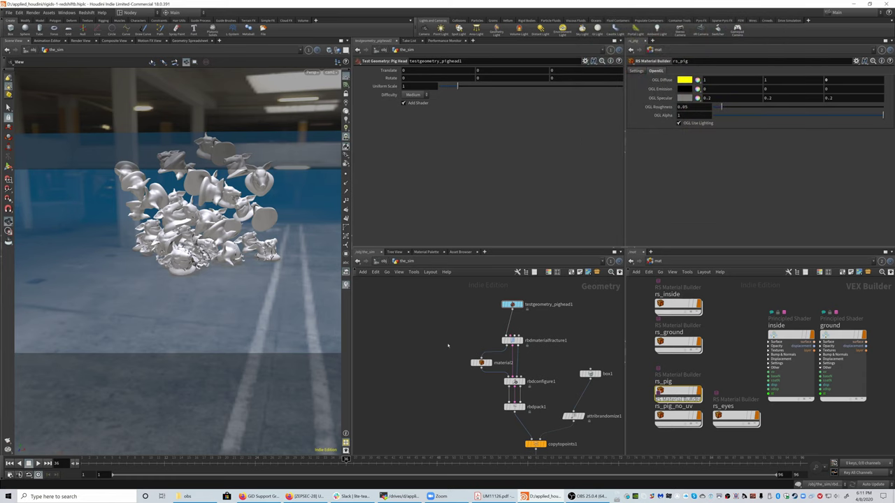
# - Insert a Material node between testgeometry_pighead1 and rbdmaterialfracture1 in the_sim, moving the pig head node up to make room
pyautogui.click(512, 304)
pyautogui.moveTo(512, 304); pyautogui.dragTo(512, 287)
pyautogui.press('Tab')
pyautogui.moveTo(474, 220)
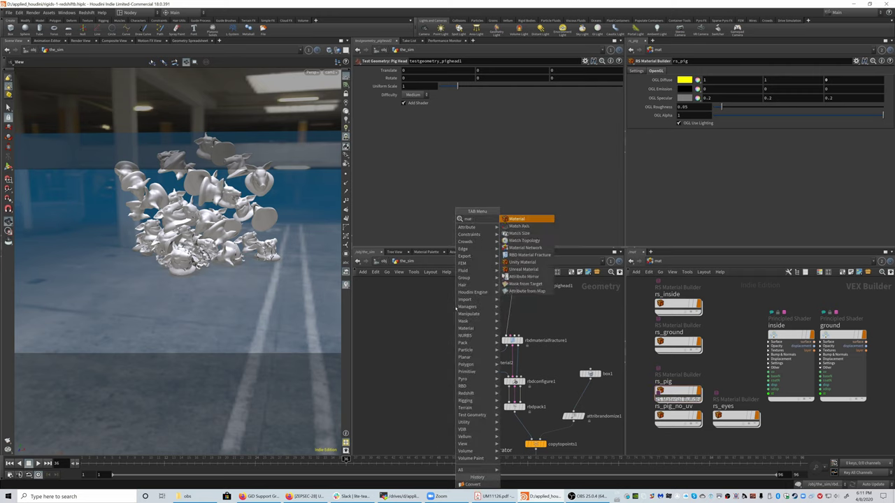
pyautogui.click(526, 219)
pyautogui.click(505, 313)
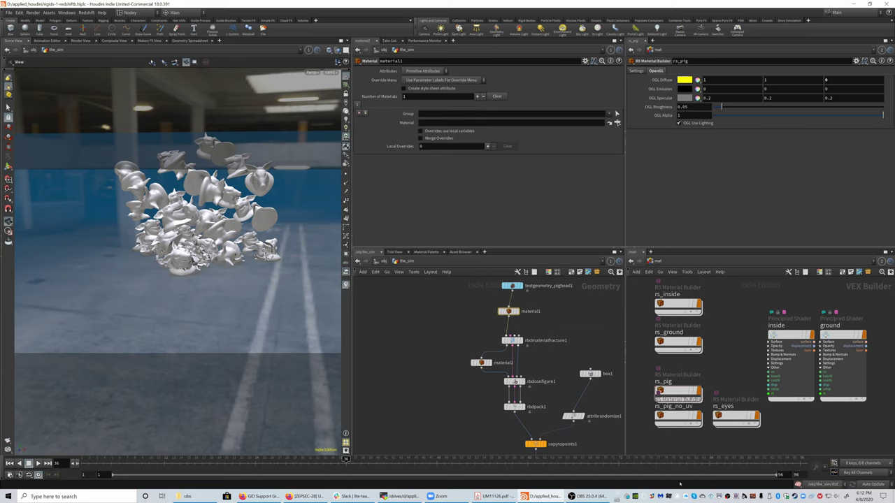
pyautogui.moveTo(514, 341)
pyautogui.moveTo(508, 311); pyautogui.dragTo(509, 312)
# - In the new Material node, assign /mat/rs_eyes to the PigEyes group
pyautogui.click(616, 114)
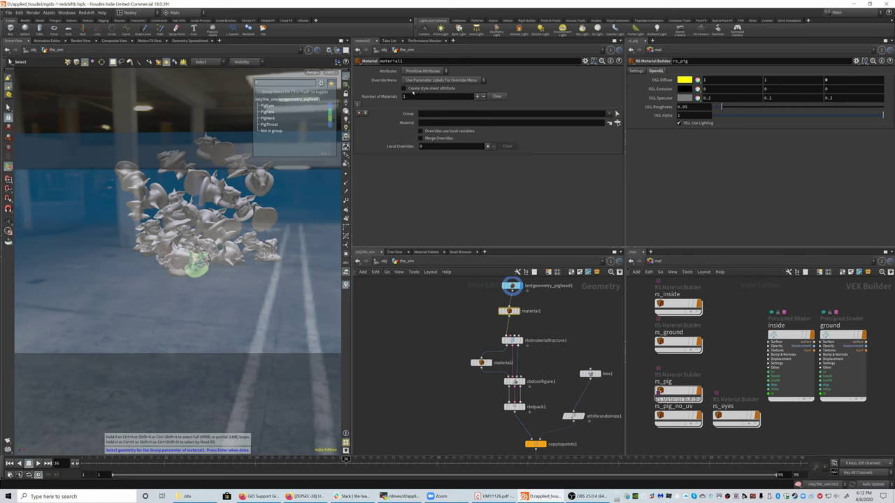
pyautogui.press('Escape')
pyautogui.click(615, 113)
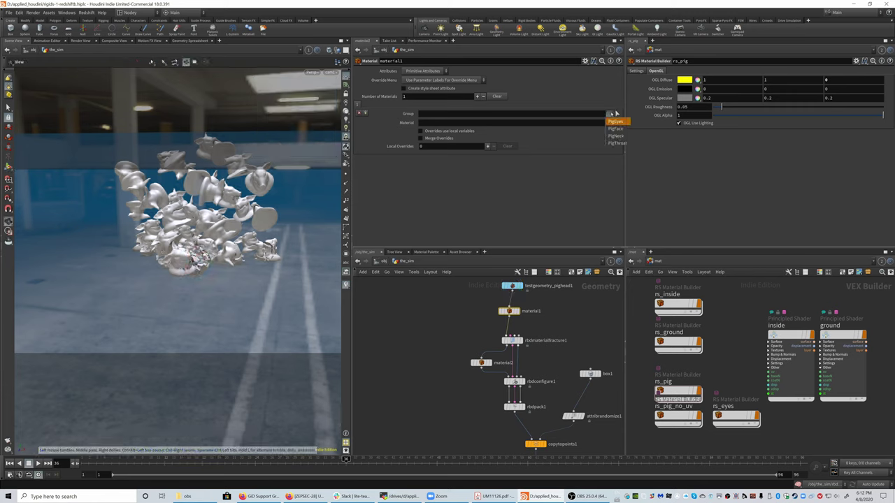
pyautogui.click(615, 120)
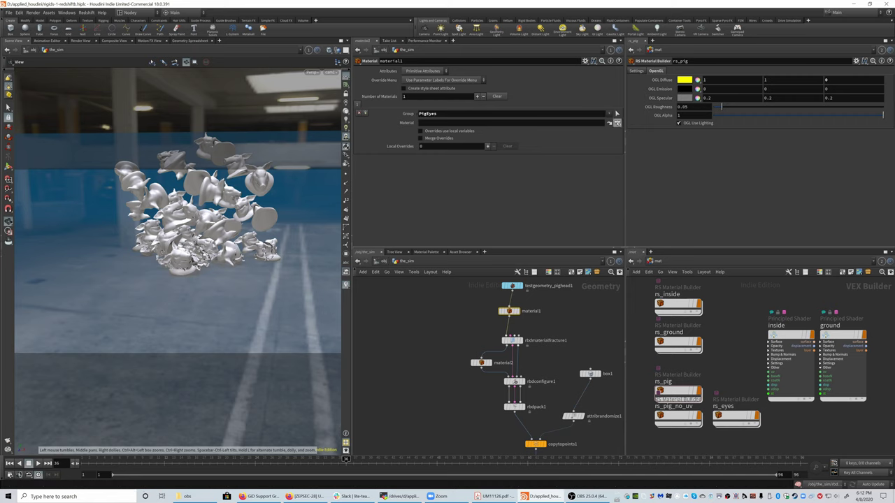
pyautogui.click(616, 122)
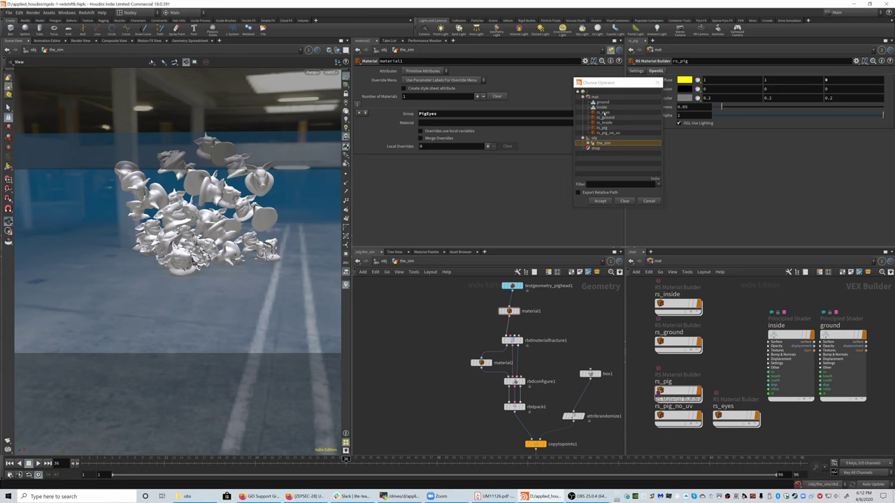
pyautogui.click(603, 112)
pyautogui.click(600, 200)
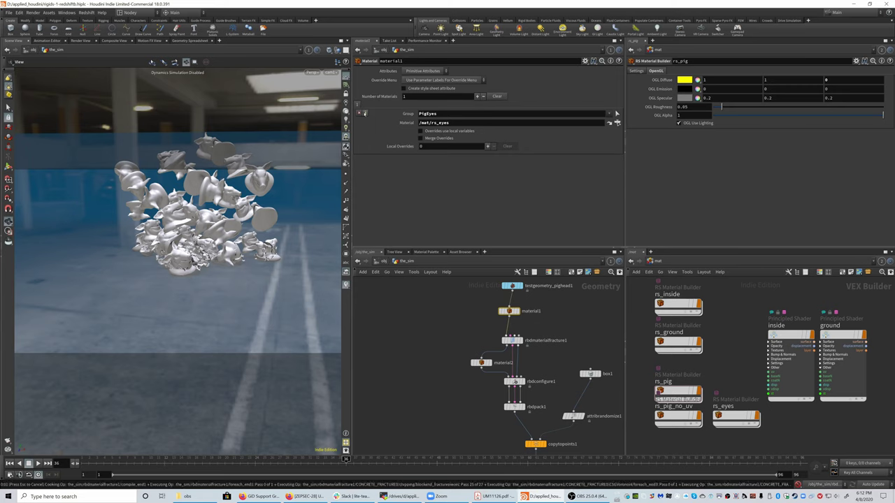
# - Increase the number of materials on the pig head's Material node to 3
pyautogui.click(477, 96)
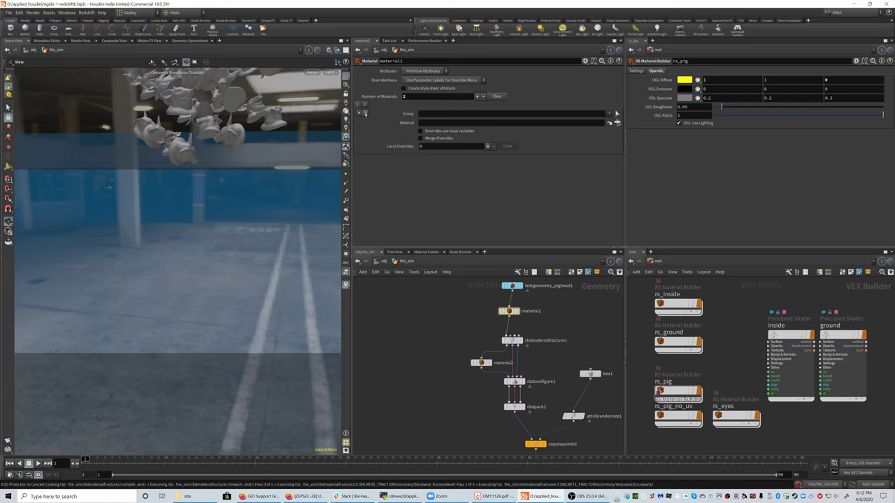
pyautogui.click(477, 96)
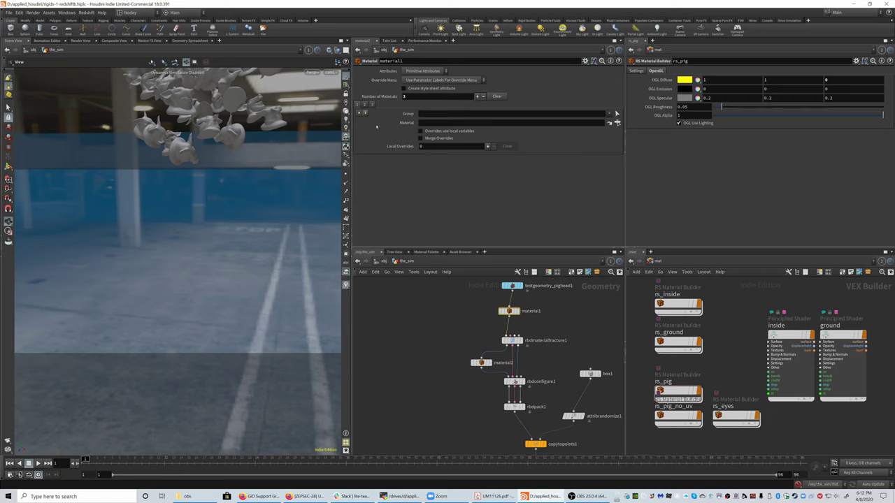
pyautogui.click(371, 104)
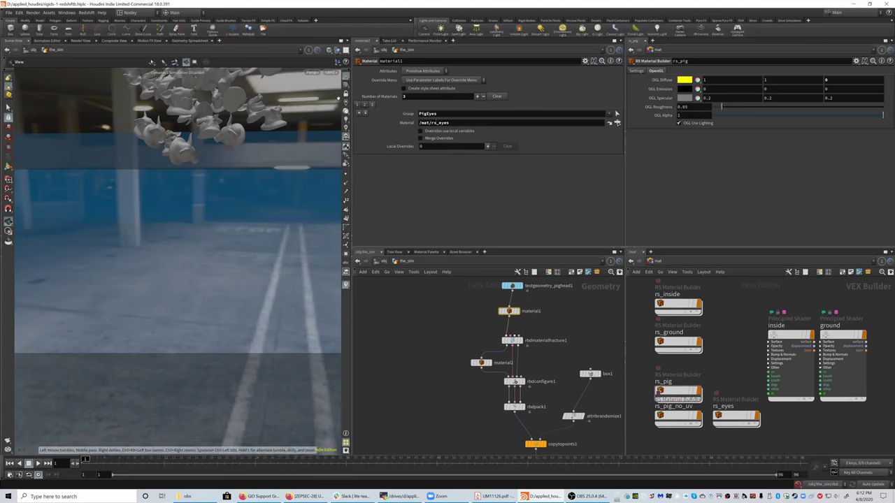
# - In the second material entry, assign /mat/rs_pig to the PigFace group
pyautogui.click(364, 104)
pyautogui.click(609, 114)
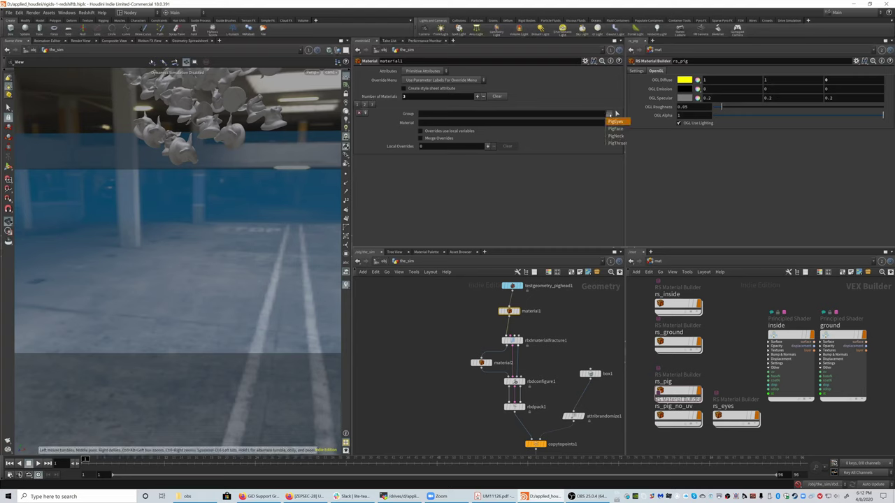
pyautogui.click(616, 130)
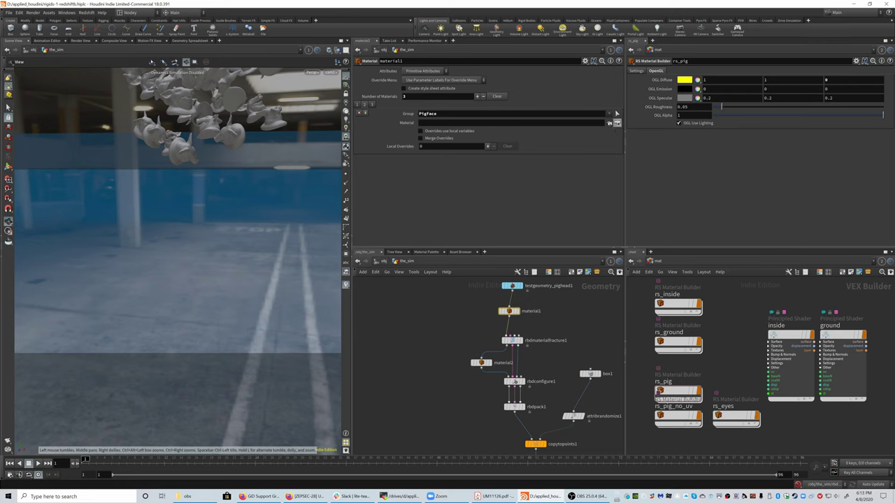
pyautogui.click(608, 122)
pyautogui.click(586, 114)
pyautogui.click(584, 188)
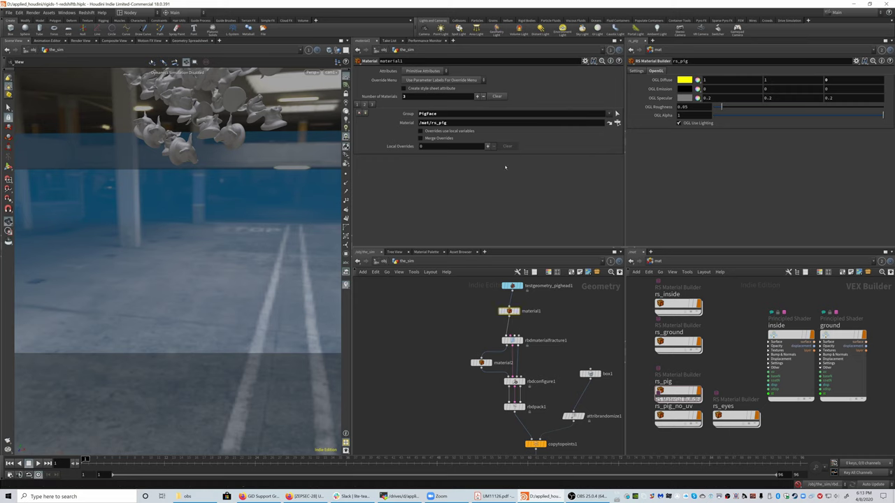
# - In the third material entry, assign /mat/rs_pig_no_uv to the PigNeck and PigThroat groups
pyautogui.hotkey('ctrl', 'z')
pyautogui.click(608, 122)
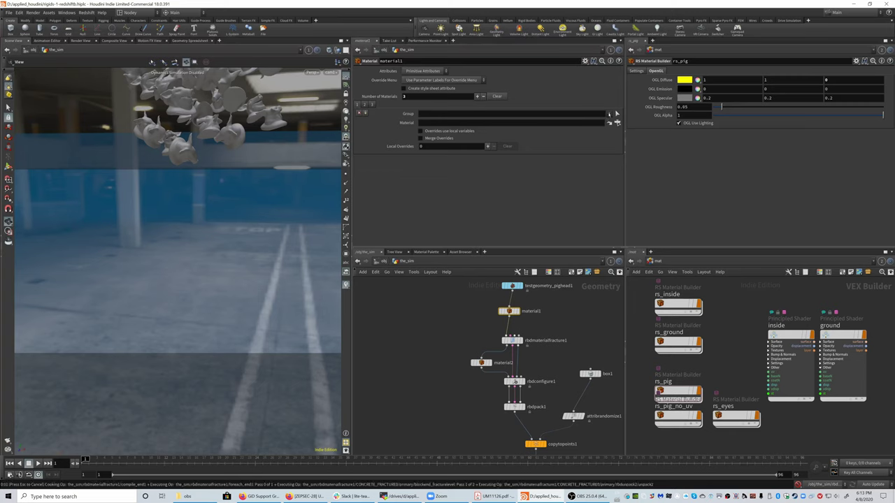
pyautogui.click(609, 114)
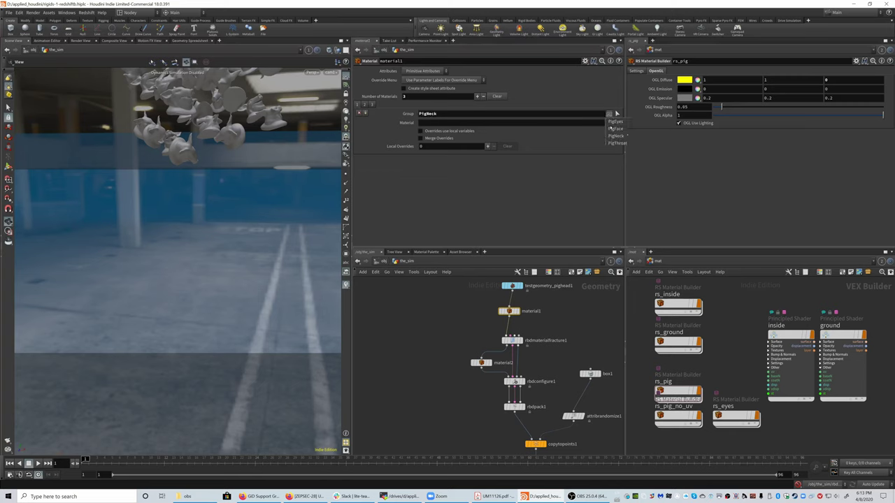
pyautogui.press('Escape')
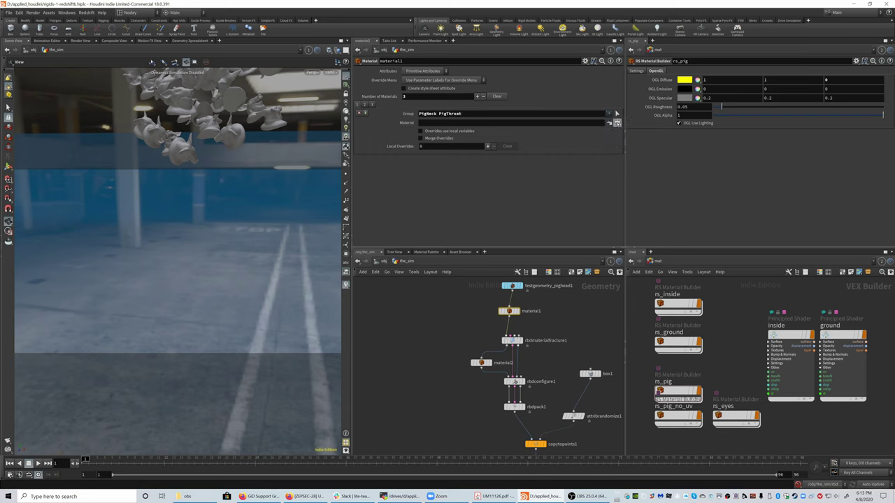
pyautogui.click(617, 123)
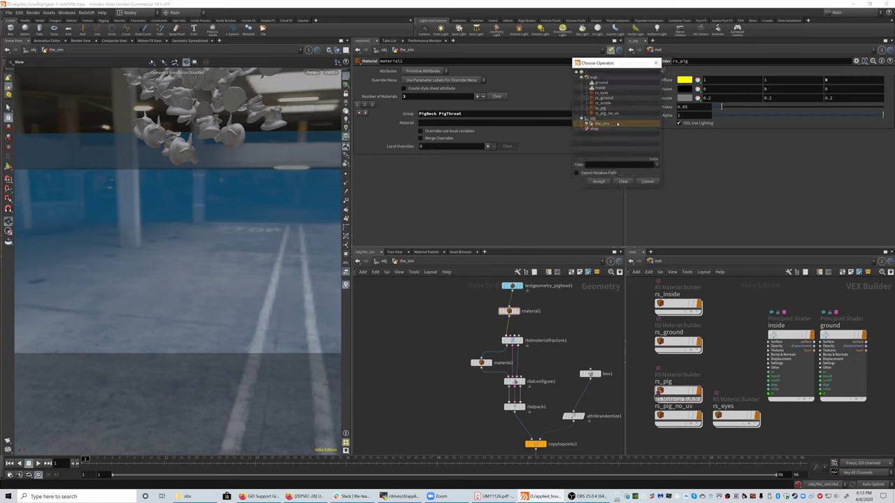
pyautogui.click(605, 114)
pyautogui.click(594, 181)
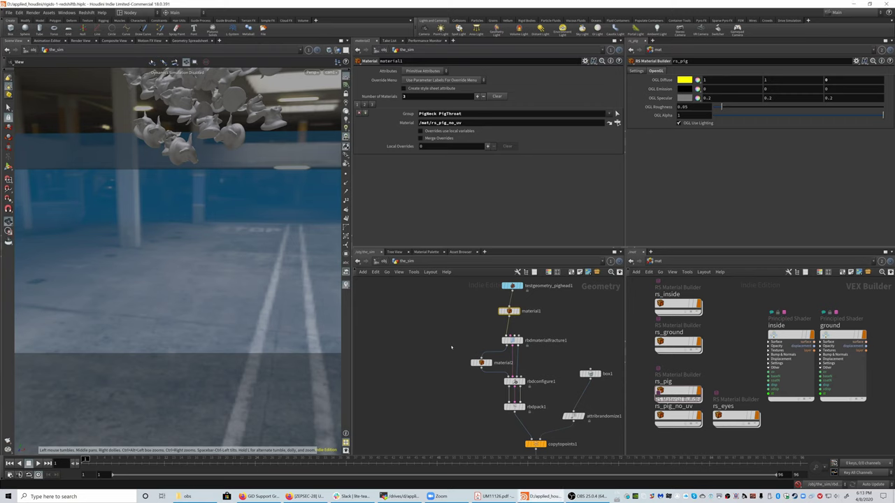
# - Return to the object level and move the timeline to frame 36
pyautogui.scroll(-5, 452, 346)
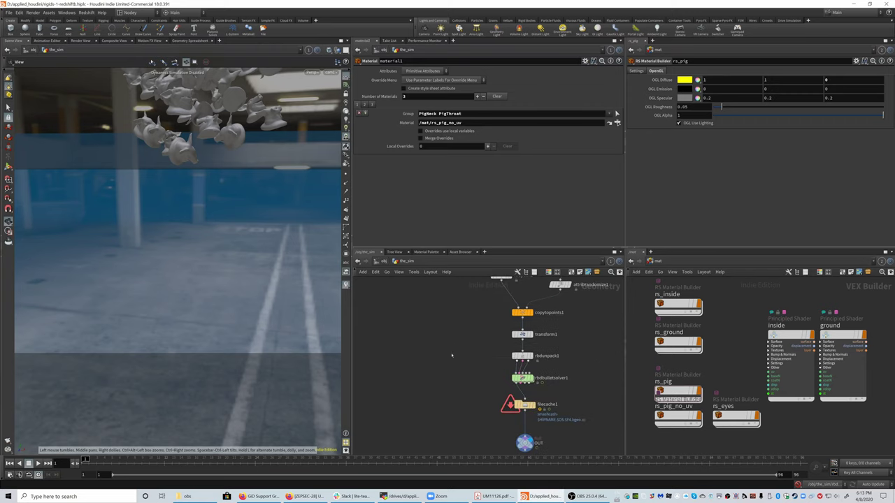
pyautogui.scroll(-2, 454, 349)
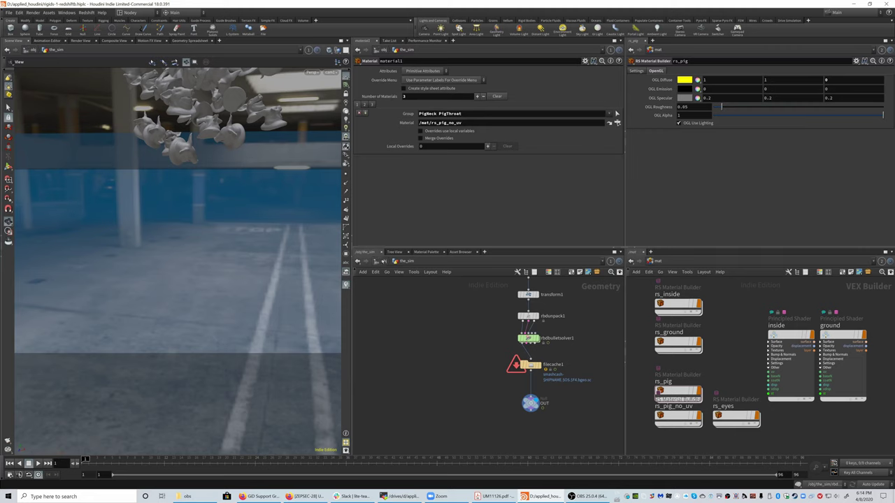
pyautogui.click(382, 261)
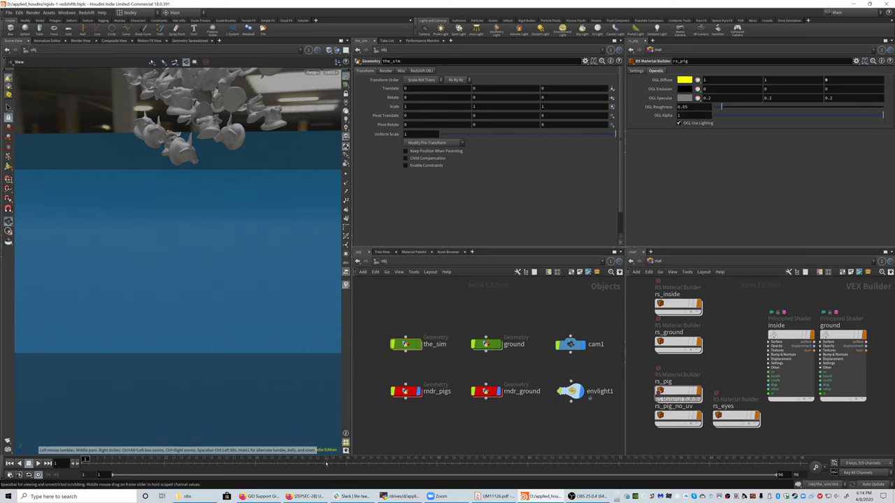
pyautogui.click(347, 462)
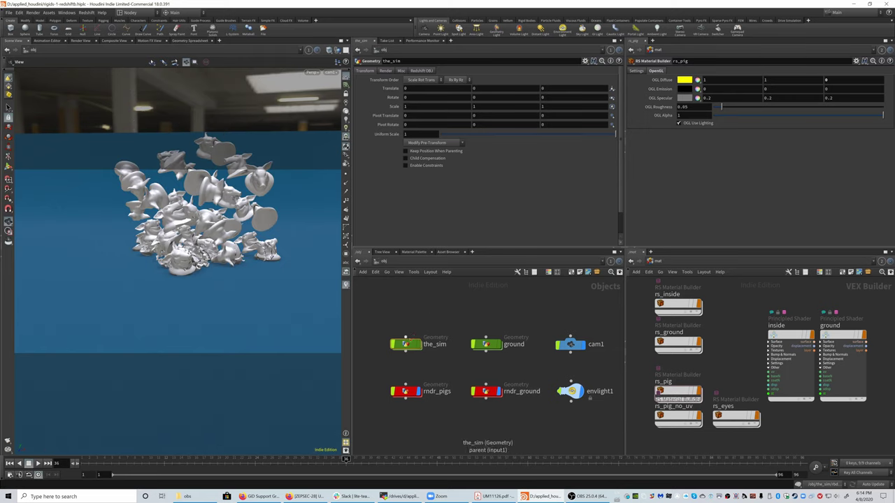
# - Inspect the node info in the_sim from material1 and rbdmaterialfracture1 down to OUT to trace the material and group attributes
pyautogui.doubleClick(405, 344)
pyautogui.moveTo(476, 306); pyautogui.dragTo(433, 353, button='middle')
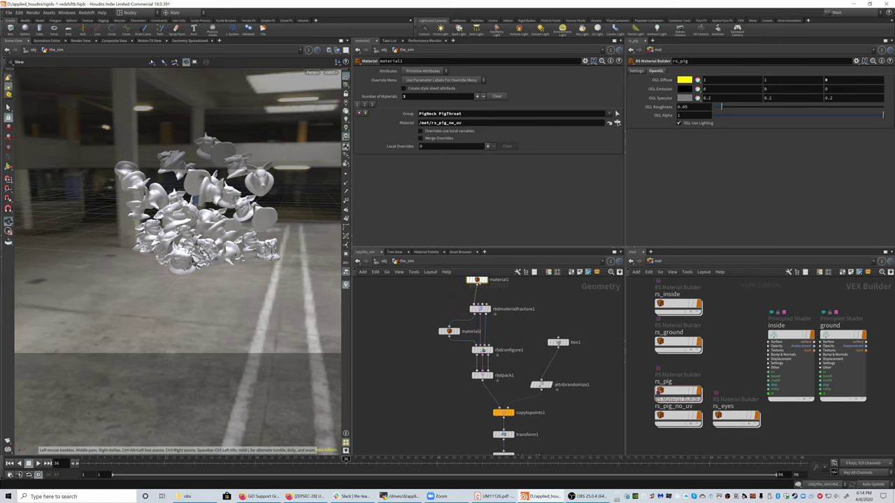
pyautogui.middleClick(475, 281)
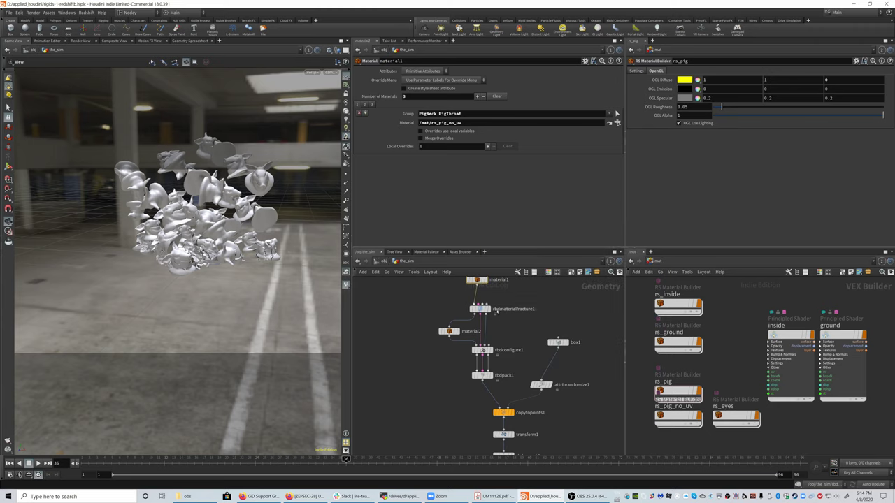
pyautogui.middleClick(480, 309)
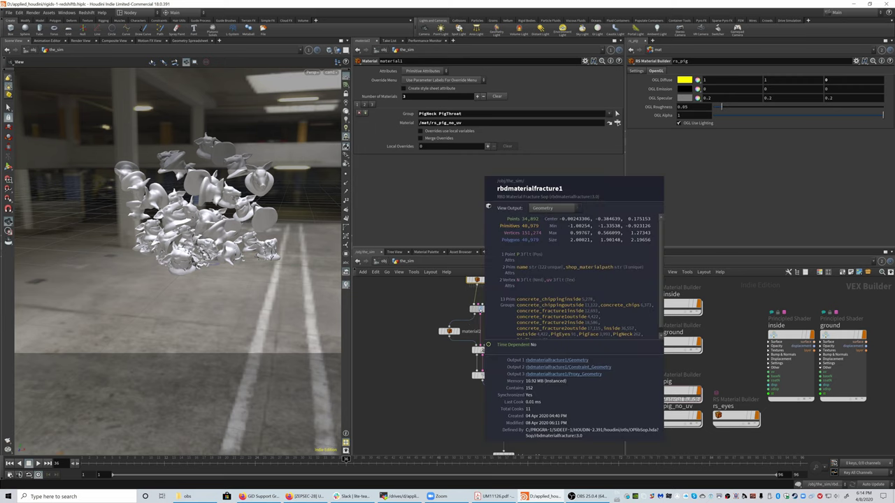
pyautogui.moveTo(481, 376)
pyautogui.middleClick(482, 349)
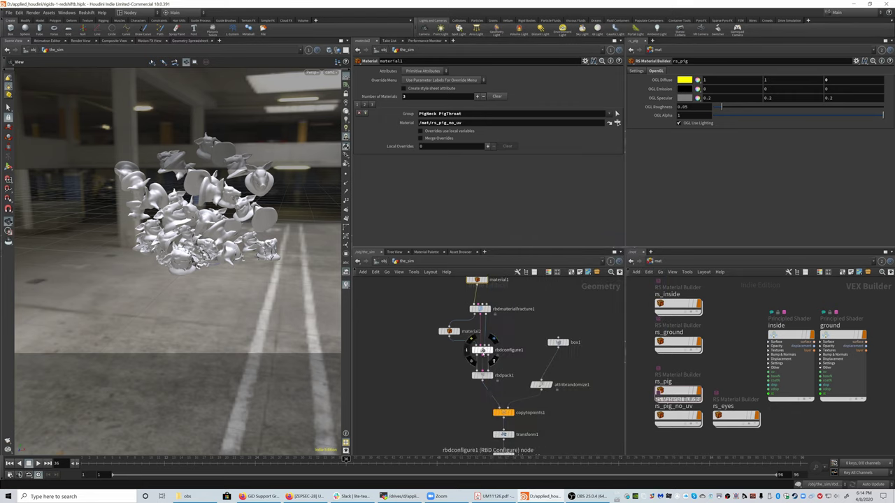
pyautogui.scroll(2, 477, 325)
pyautogui.moveTo(508, 451); pyautogui.dragTo(518, 364, button='middle')
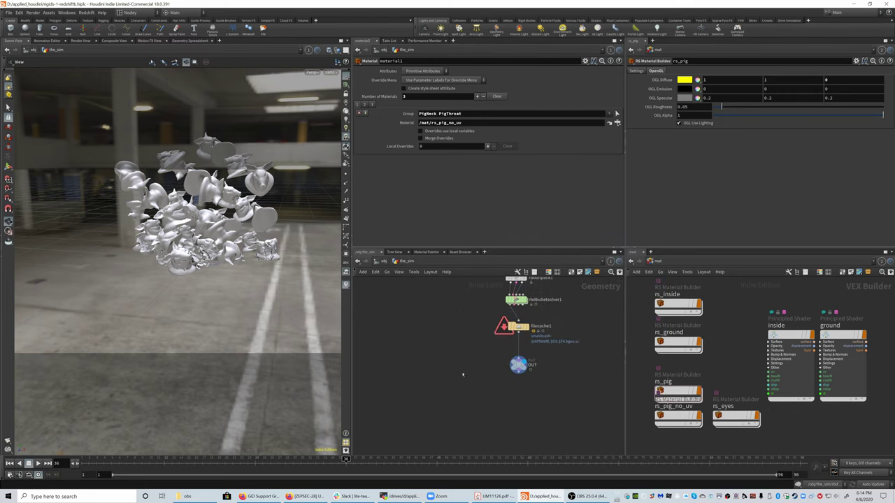
pyautogui.middleClick(518, 364)
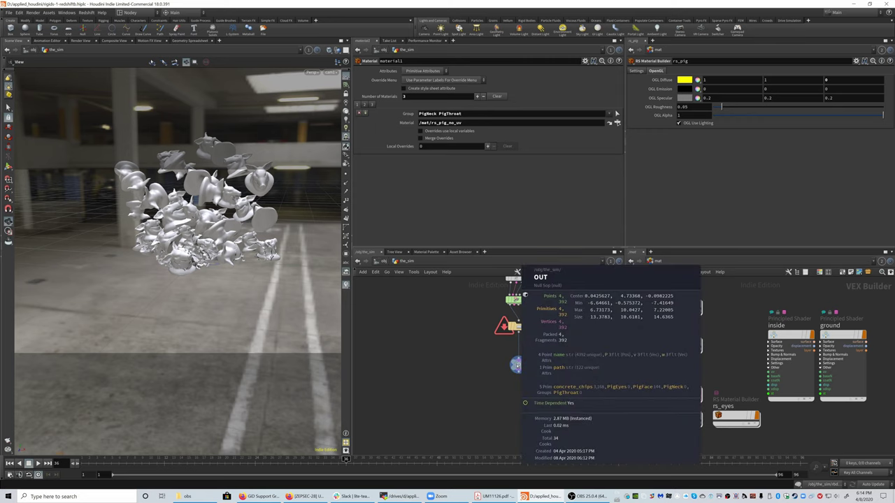
pyautogui.moveTo(517, 365); pyautogui.dragTo(462, 307, button='middle')
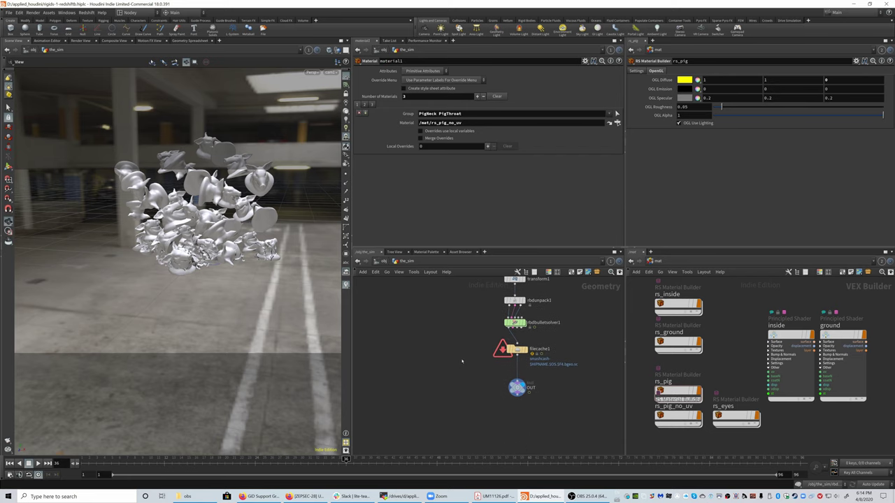
# - Save the scene from the object level, run a Redshift IPR preview render of the pigs, and stop it
pyautogui.press('u')
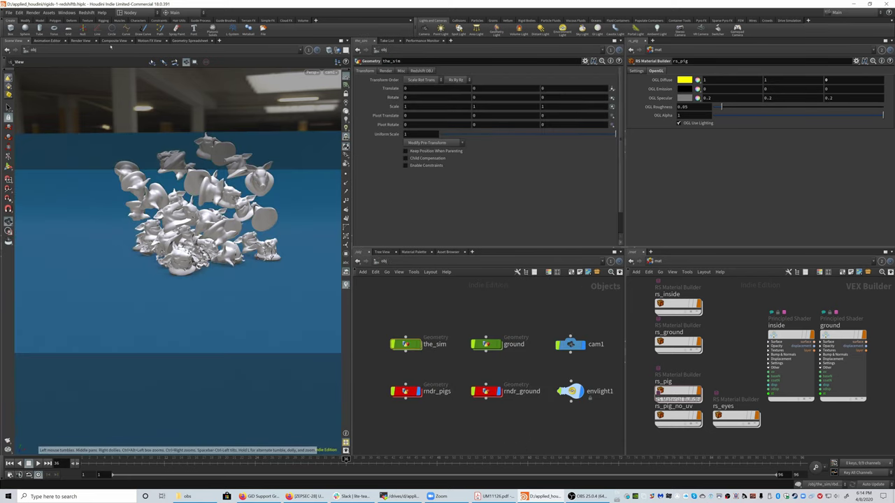
pyautogui.click(81, 39)
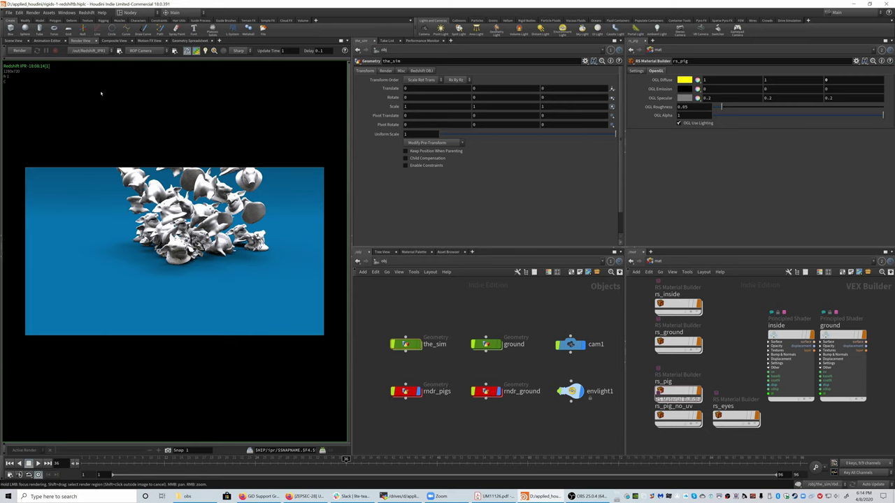
pyautogui.hotkey('ctrl', 's')
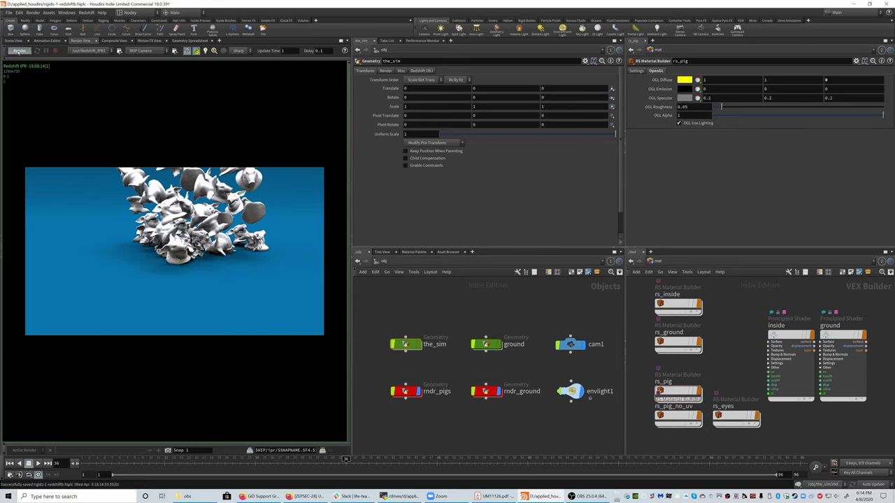
pyautogui.click(19, 51)
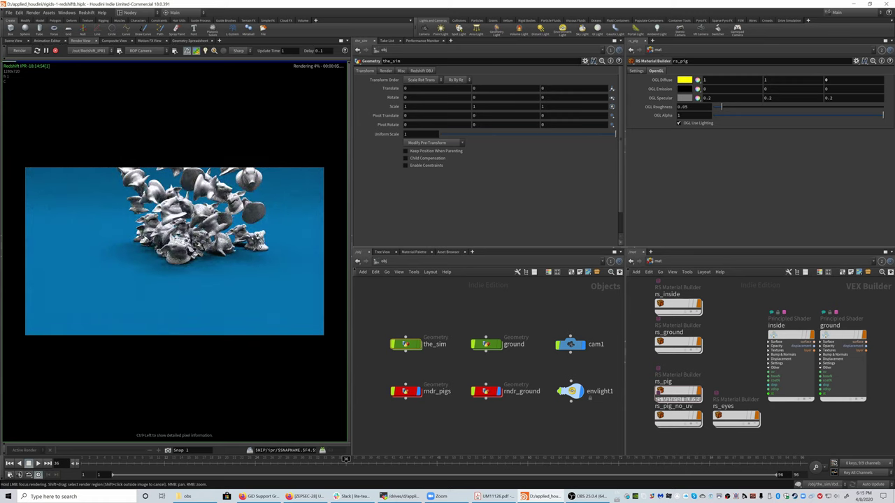
pyautogui.click(55, 51)
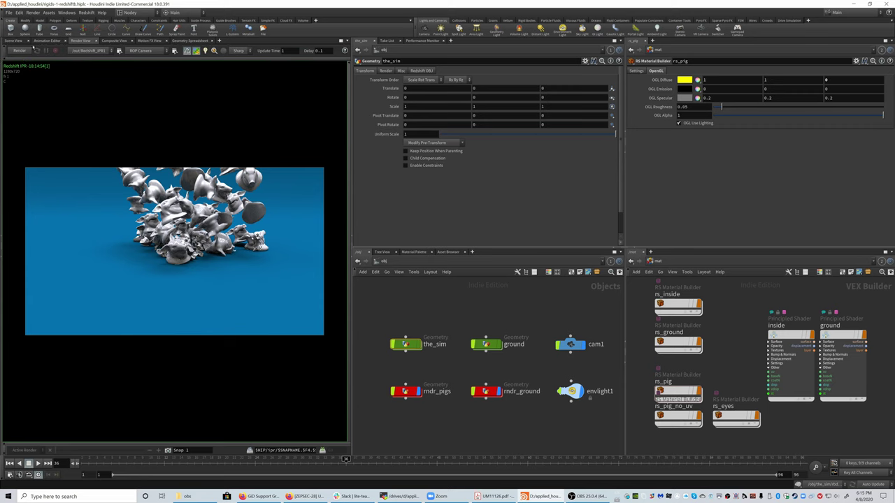
# - Examine the rndr_pigs primitive paths and group memberships in the Geometry Spreadsheet
pyautogui.click(13, 40)
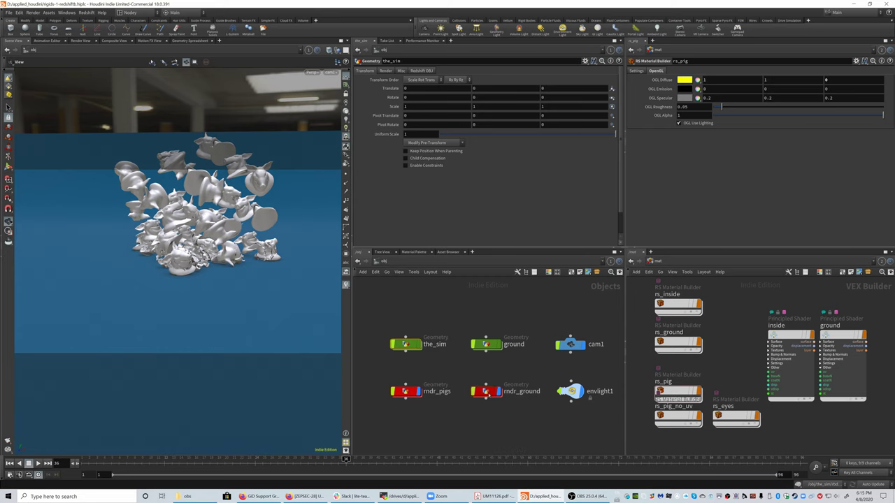
pyautogui.click(486, 391)
pyautogui.click(406, 392)
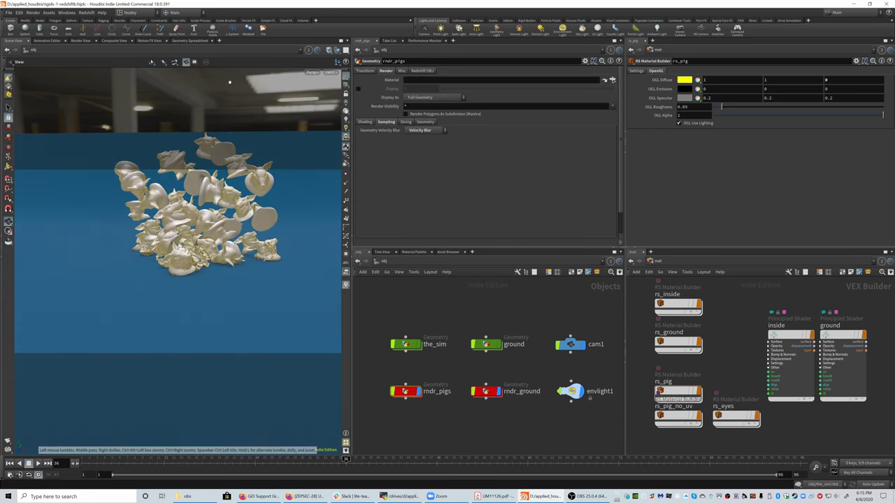
pyautogui.click(190, 40)
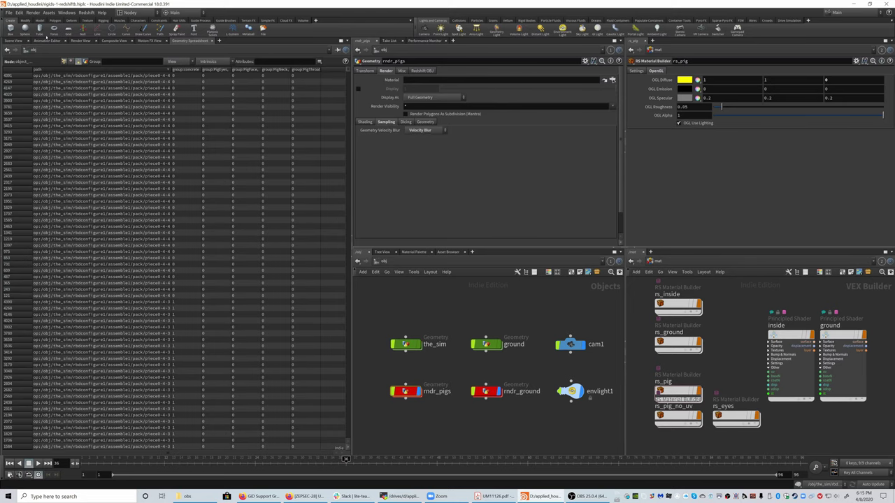
pyautogui.click(14, 41)
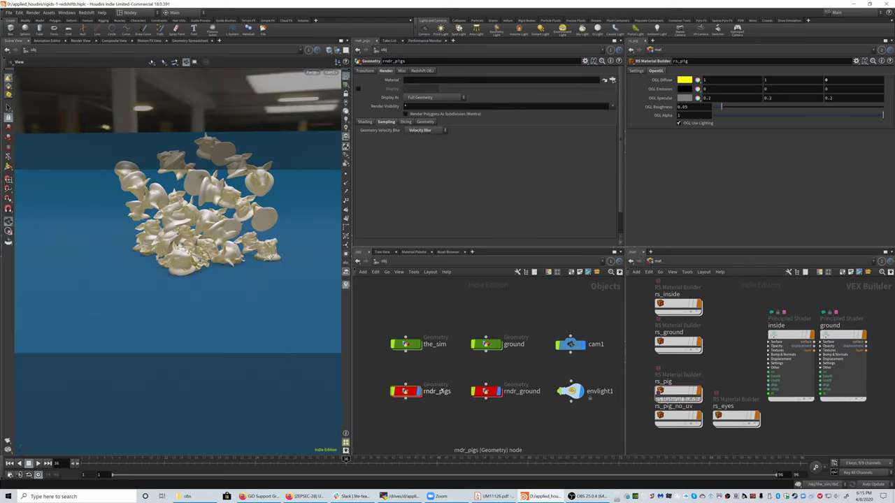
# - Insert an Unpack node between filecache1 and OUT in the_sim, moving the OUT node down to make room
pyautogui.doubleClick(405, 344)
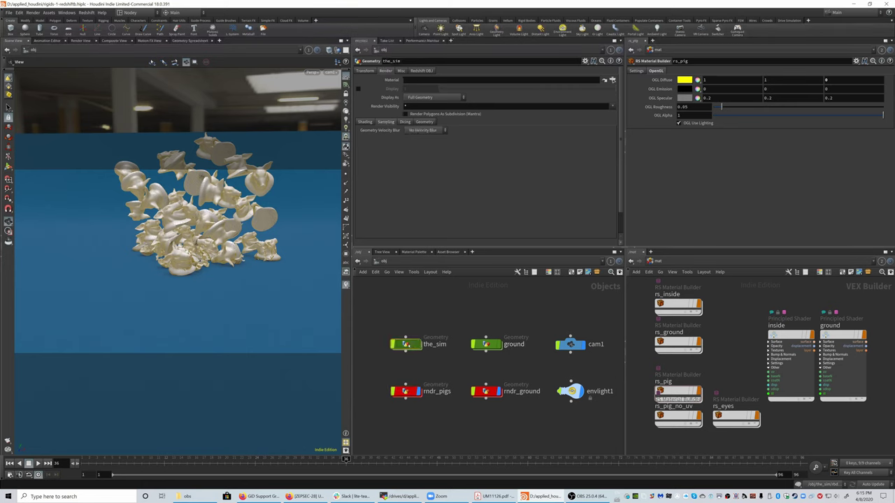
pyautogui.moveTo(508, 371); pyautogui.dragTo(506, 398)
pyautogui.press('Tab')
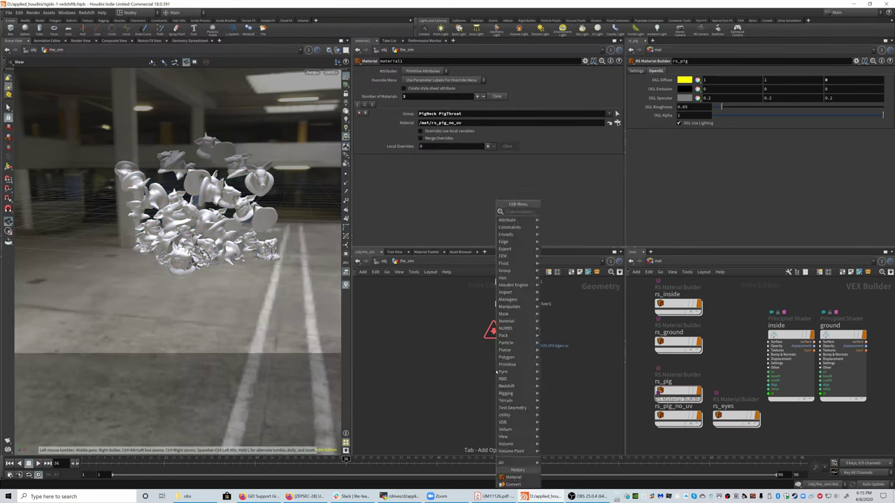
pyautogui.write('unpack')
pyautogui.press('Return')
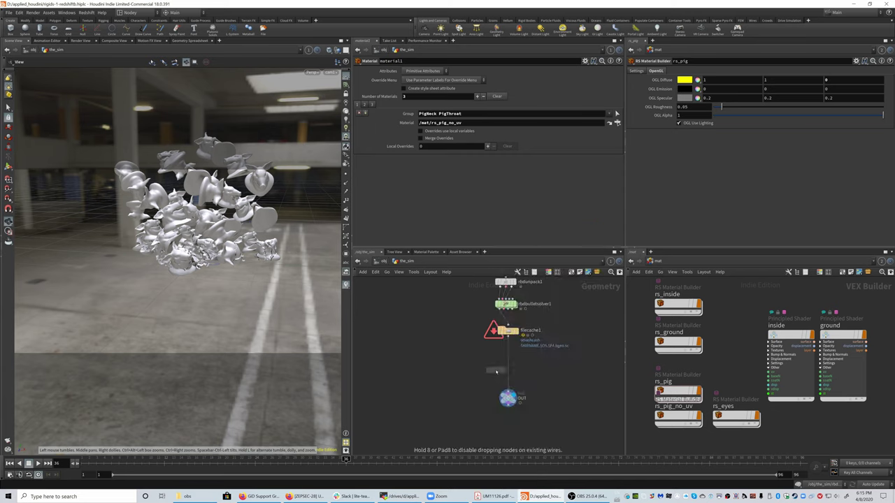
pyautogui.click(507, 368)
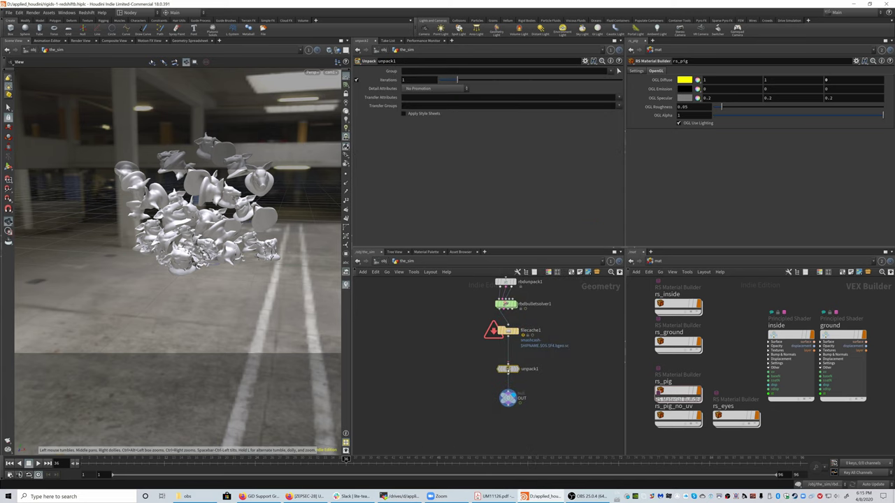
# - Check the unpacked pigs in a Redshift IPR preview render, stop it, and return to the scene viewport
pyautogui.moveTo(507, 369); pyautogui.dragTo(508, 370)
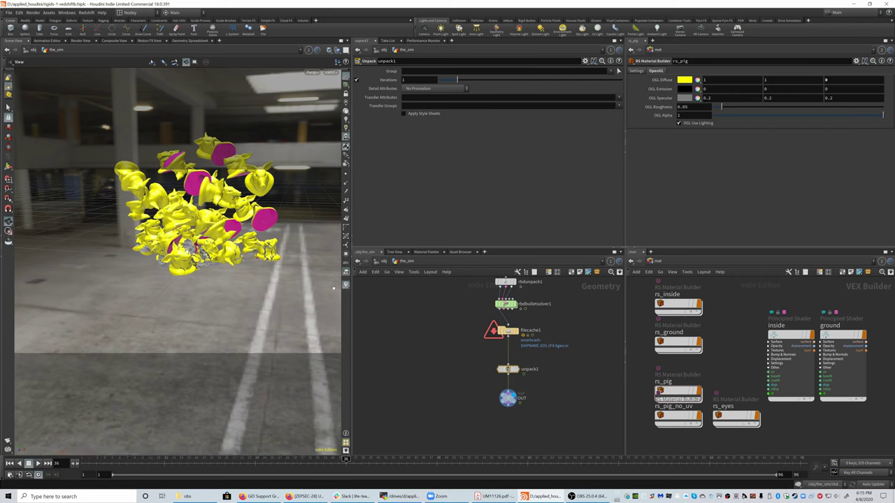
pyautogui.click(82, 40)
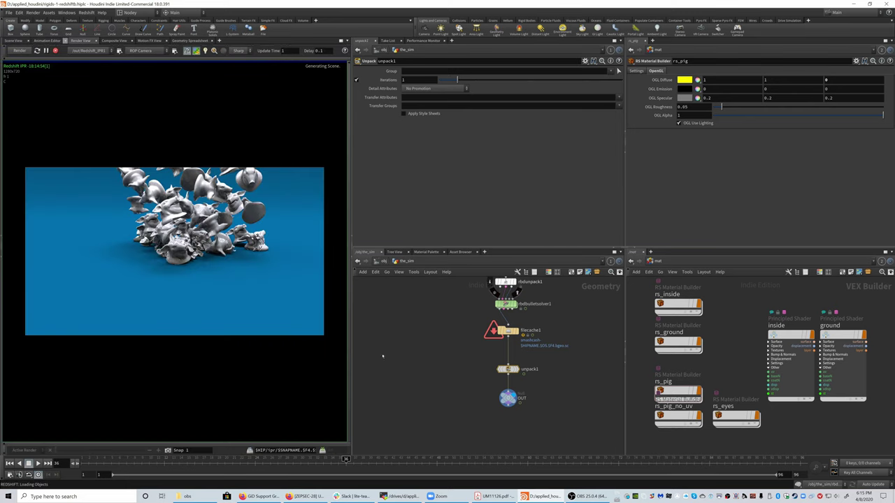
pyautogui.click(294, 270)
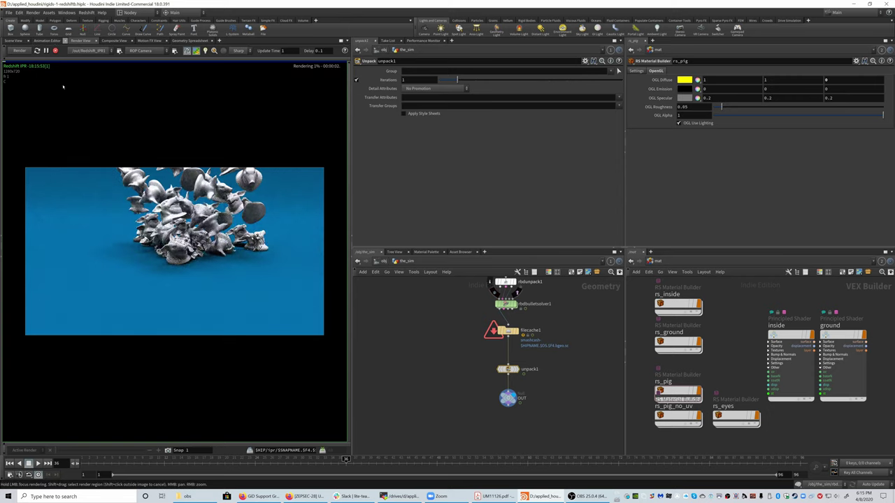
pyautogui.click(12, 40)
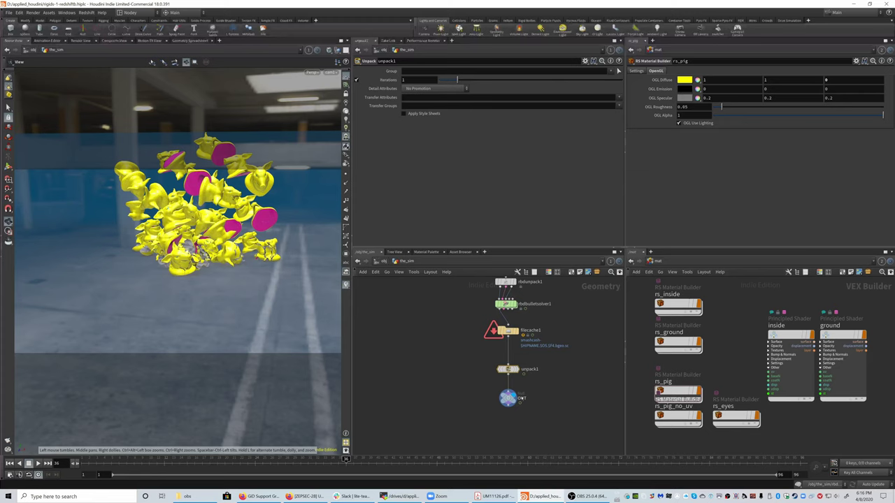
# - In the_sim's material2 node, assign /mat/rs_inside to the inside group and save the scene
pyautogui.click(383, 261)
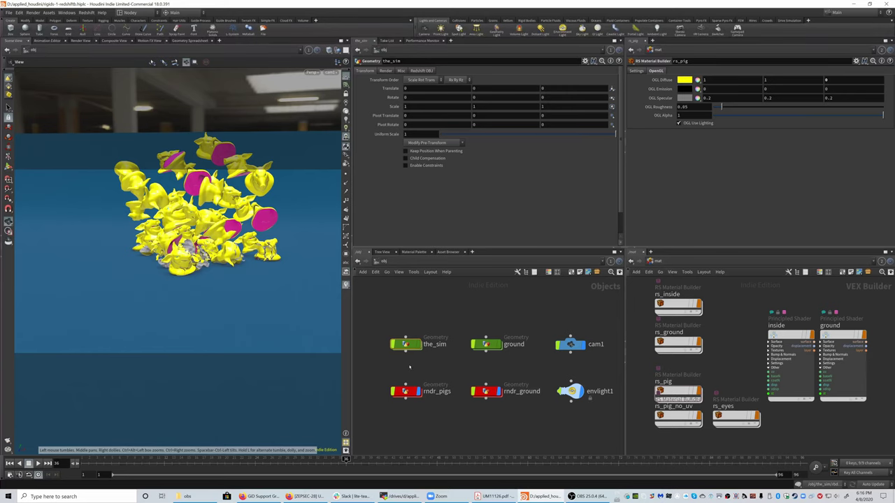
pyautogui.doubleClick(409, 343)
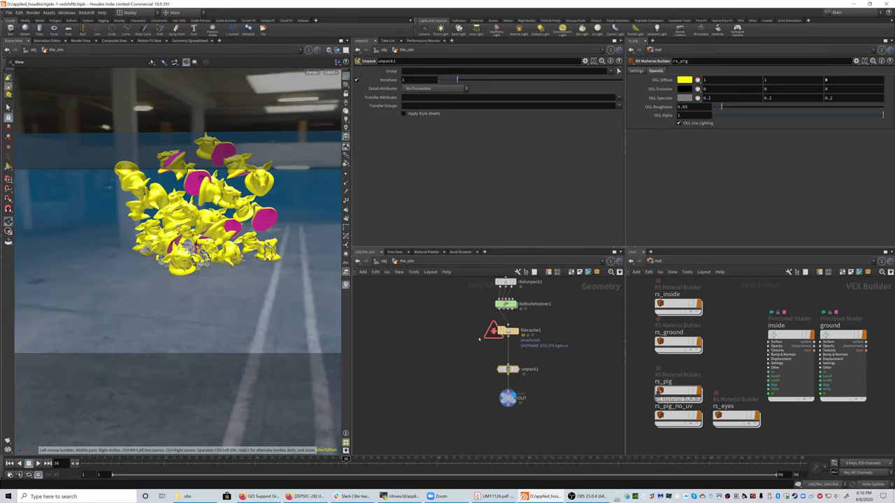
pyautogui.scroll(5, 479, 339)
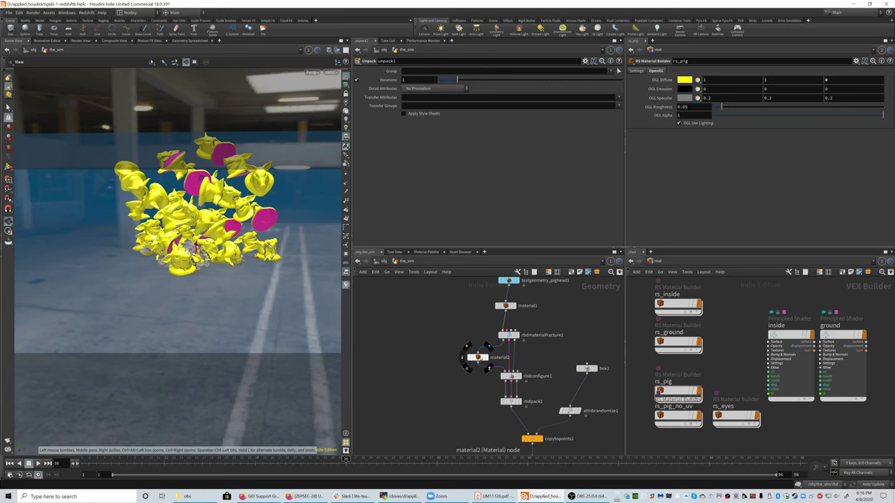
pyautogui.click(478, 357)
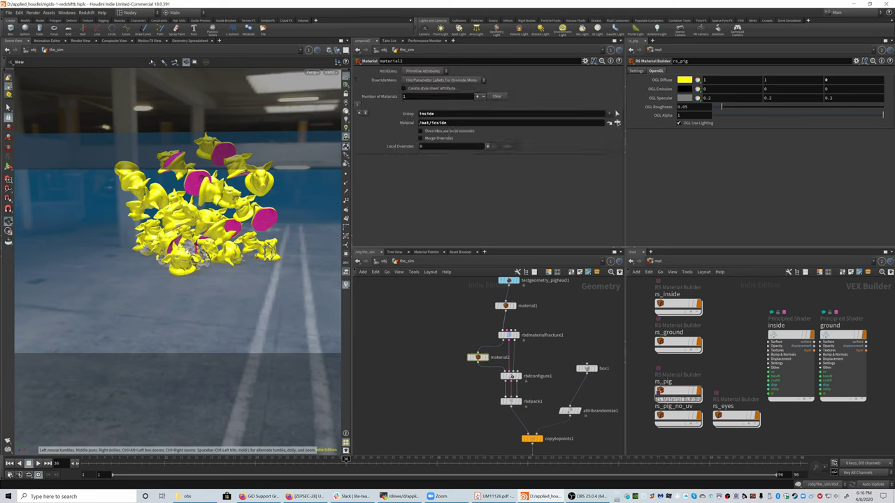
pyautogui.click(617, 123)
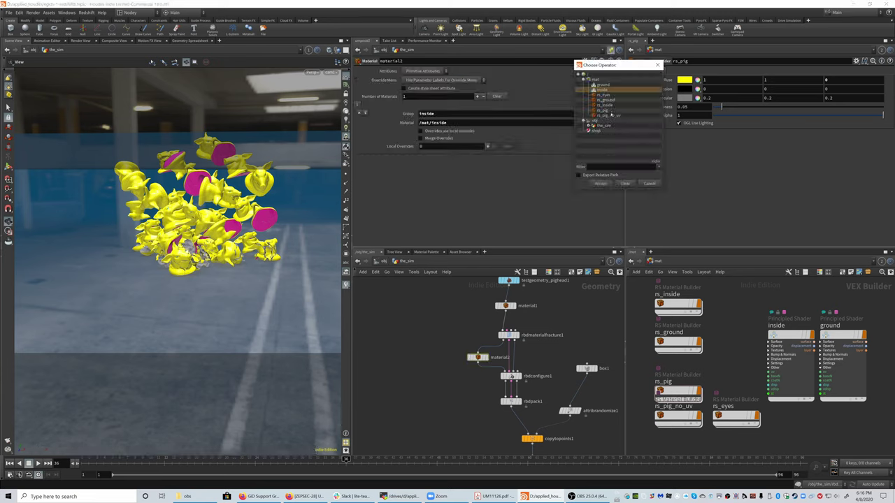
pyautogui.click(605, 104)
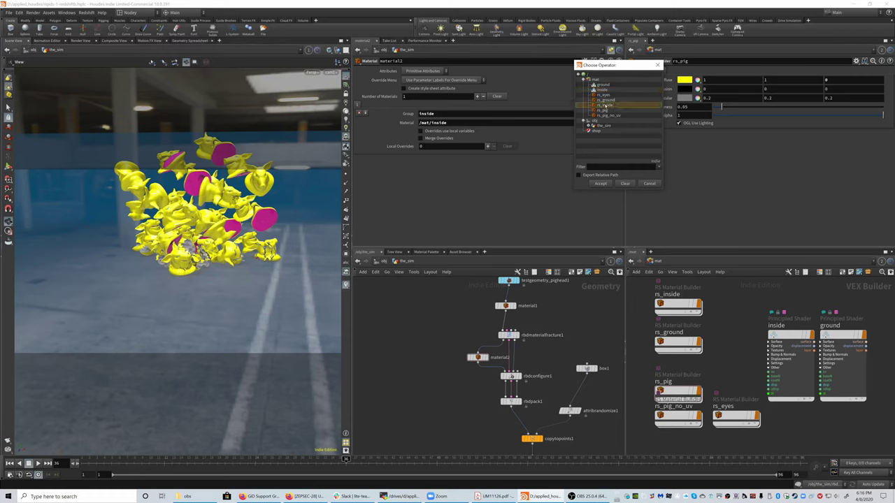
pyautogui.click(599, 183)
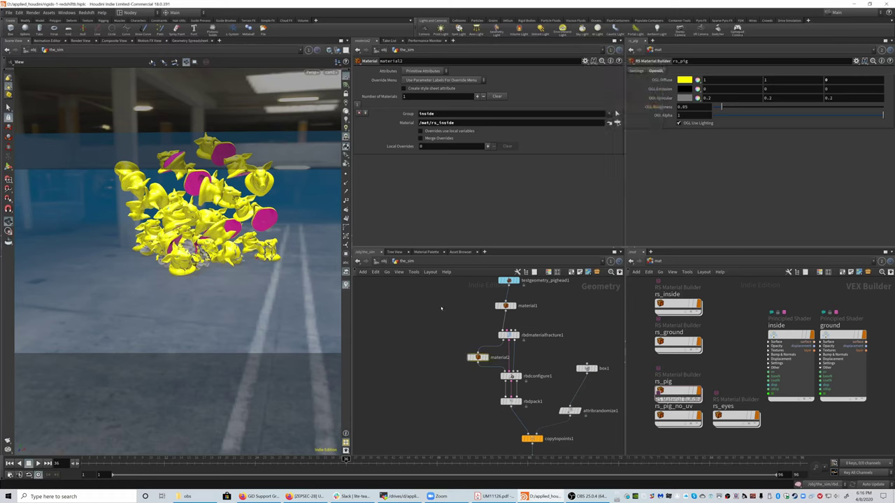
pyautogui.hotkey('ctrl', 's')
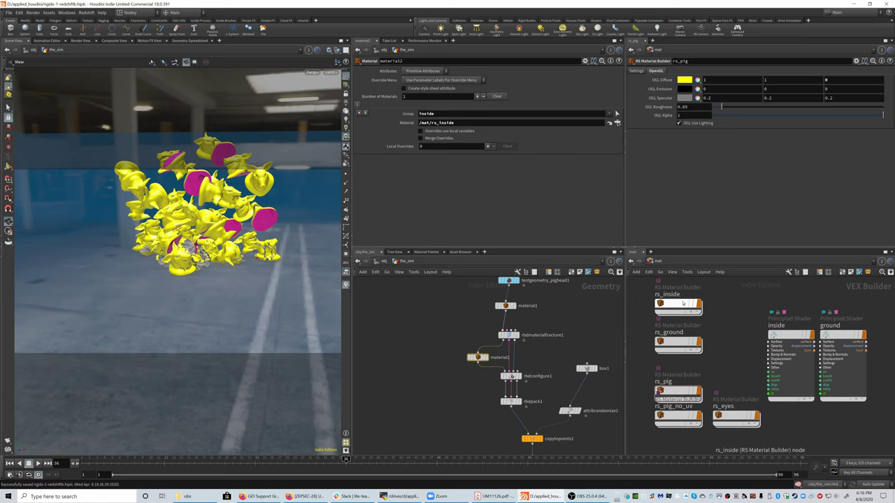
# - Rerun the Redshift IPR preview to check the inside material, and return to the scene viewport
pyautogui.click(82, 40)
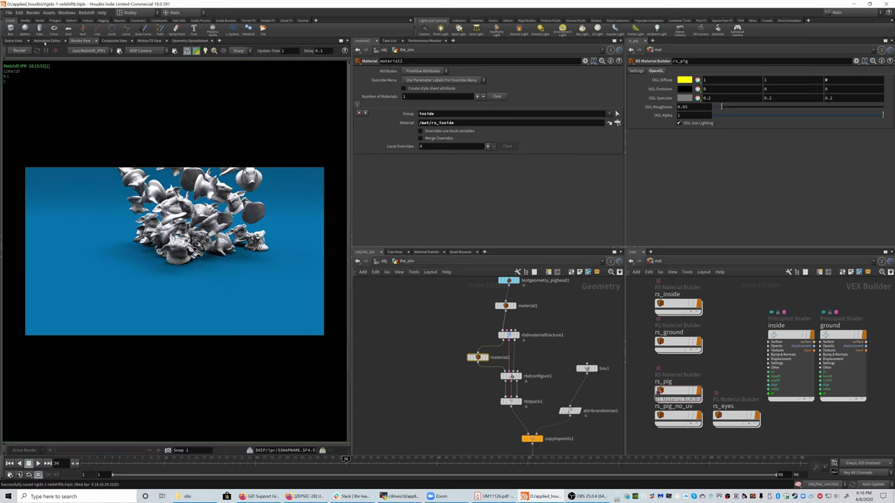
pyautogui.click(19, 51)
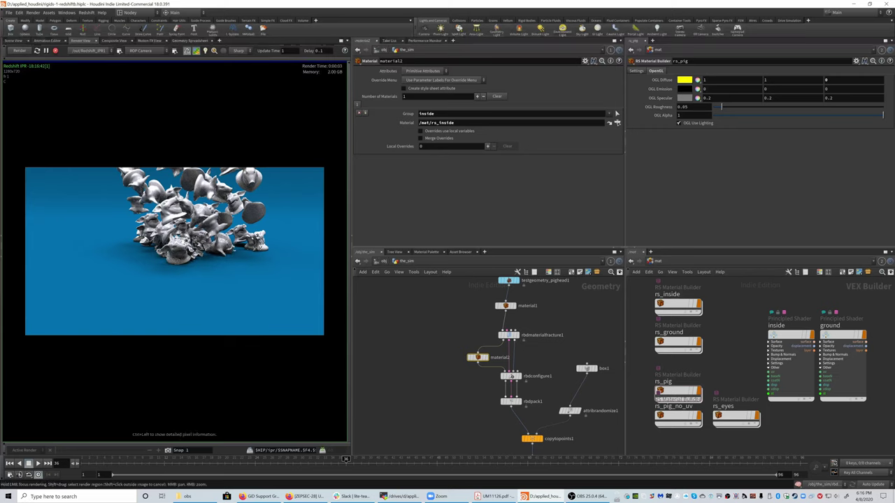
pyautogui.click(37, 50)
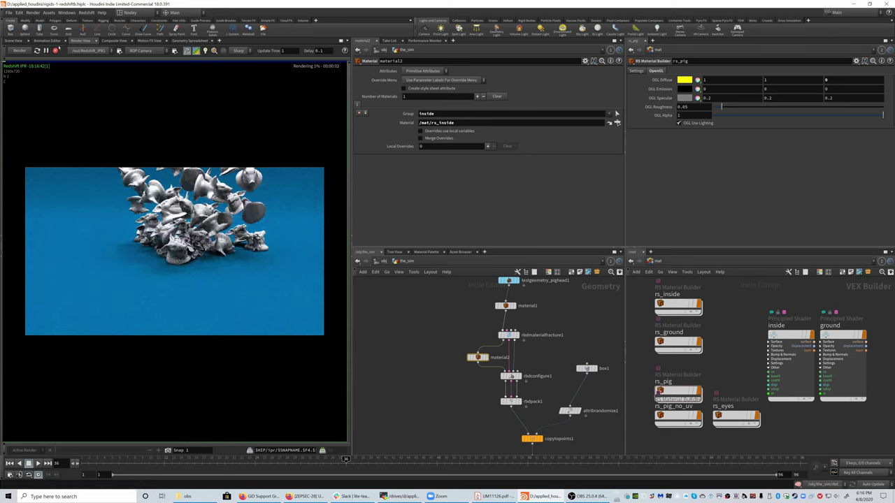
pyautogui.click(13, 40)
# - Examine testgeometry_pighead1's primitive material paths in the Geometry Spreadsheet and the Pig_no_uv shader's surface parameters inside its shopnet1
pyautogui.moveTo(438, 315); pyautogui.dragTo(413, 340, button='middle')
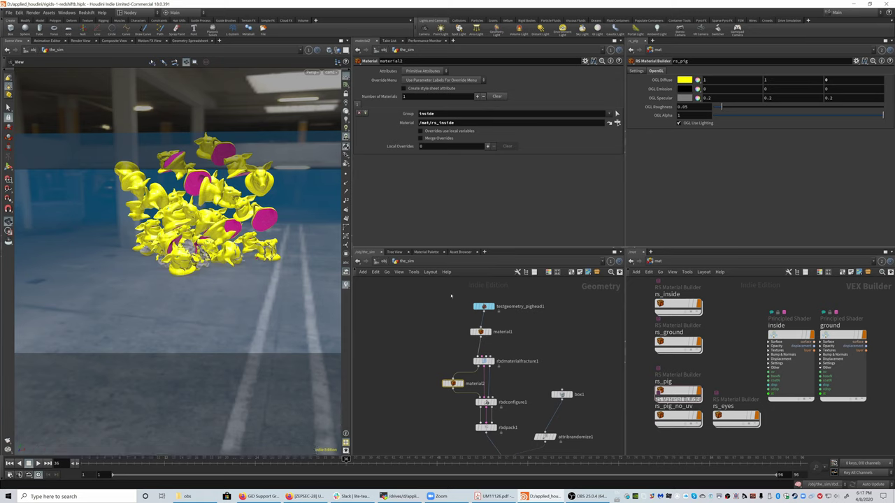
pyautogui.click(484, 307)
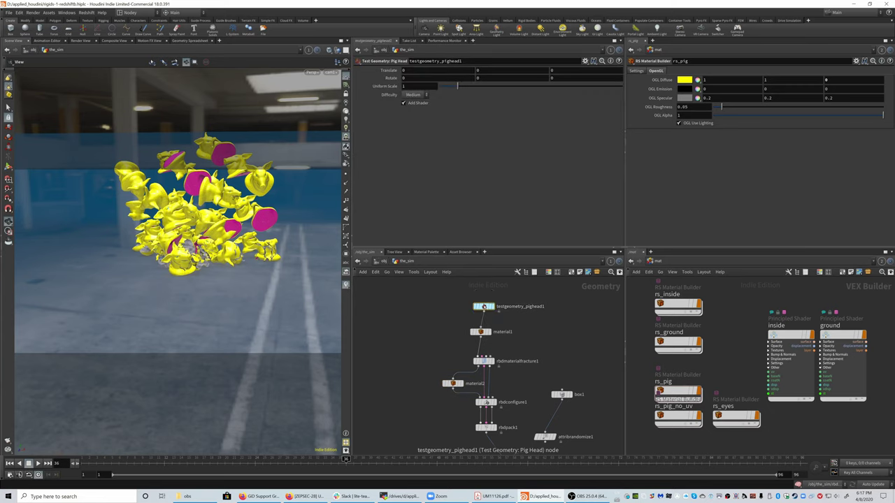
pyautogui.hotkey('ctrl', 'pageup')
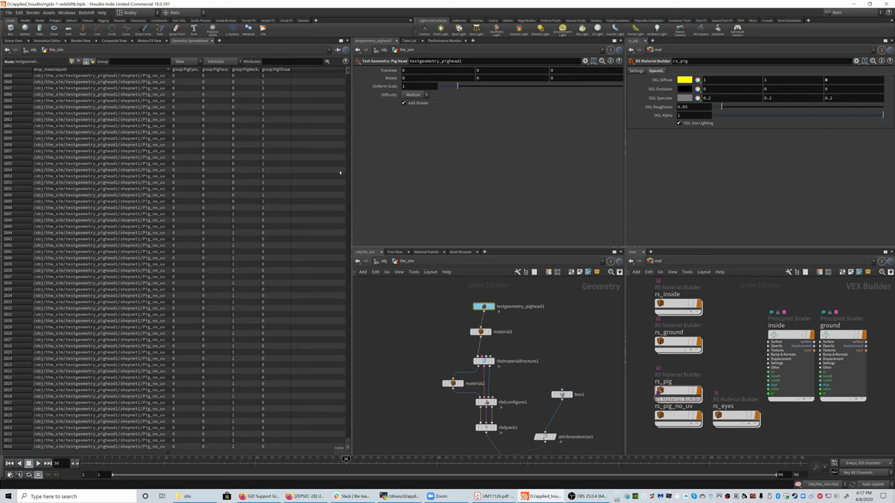
pyautogui.doubleClick(483, 306)
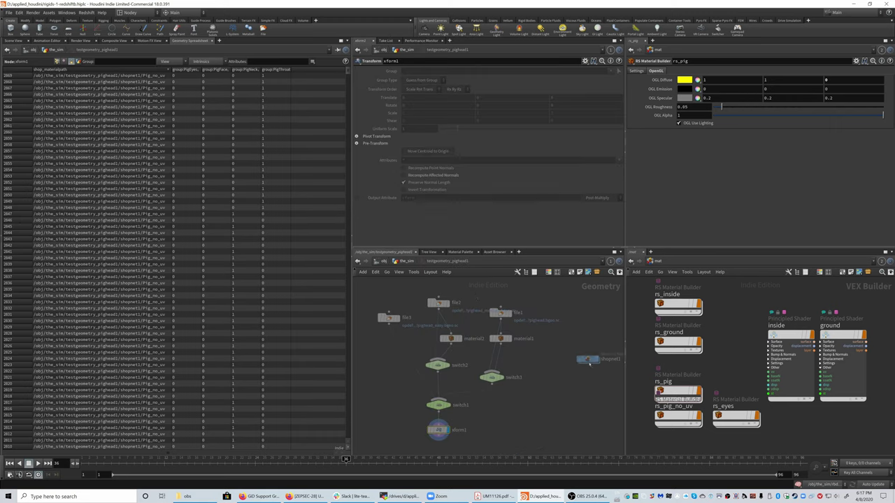
pyautogui.doubleClick(588, 360)
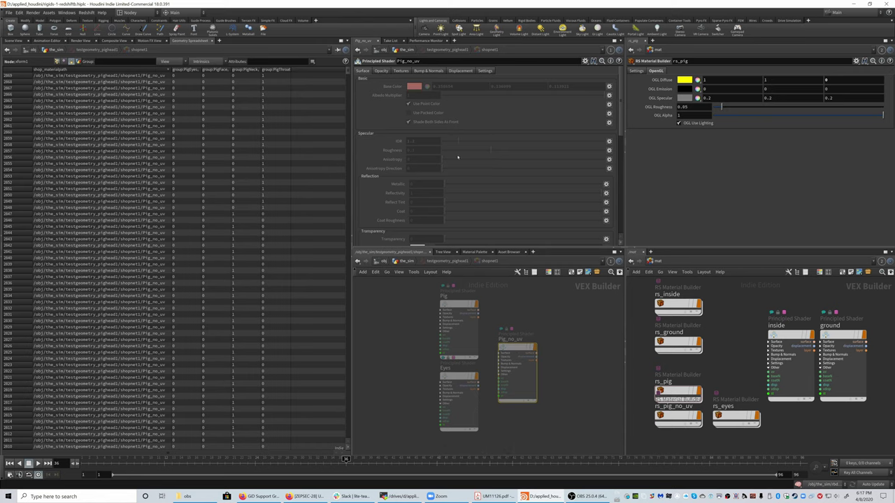
pyautogui.scroll(-4, 457, 157)
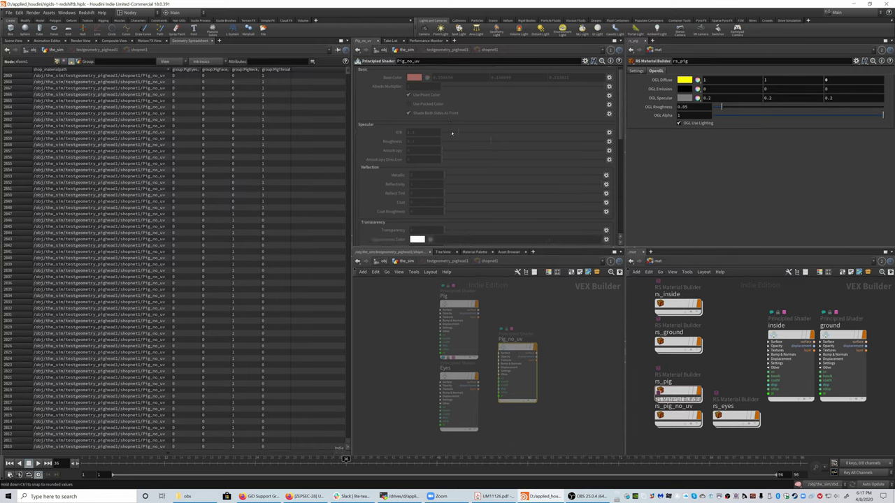
pyautogui.scroll(-4, 407, 140)
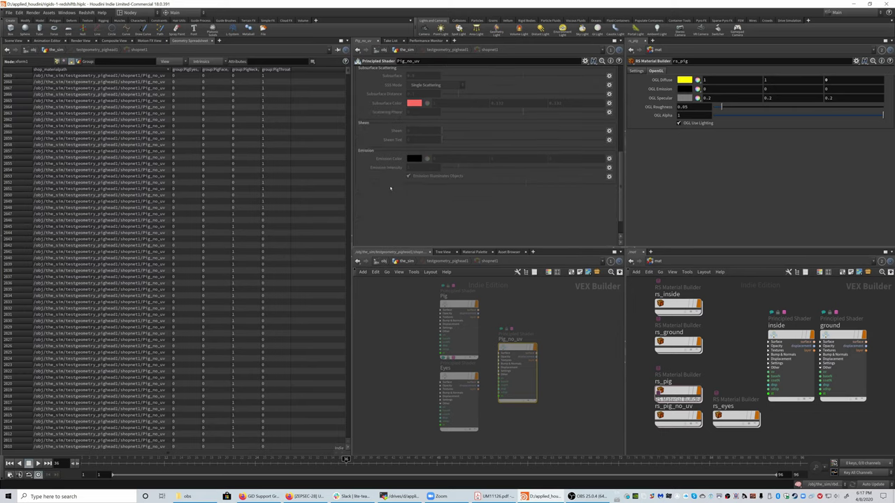
pyautogui.scroll(4, 391, 150)
pyautogui.scroll(5, 385, 158)
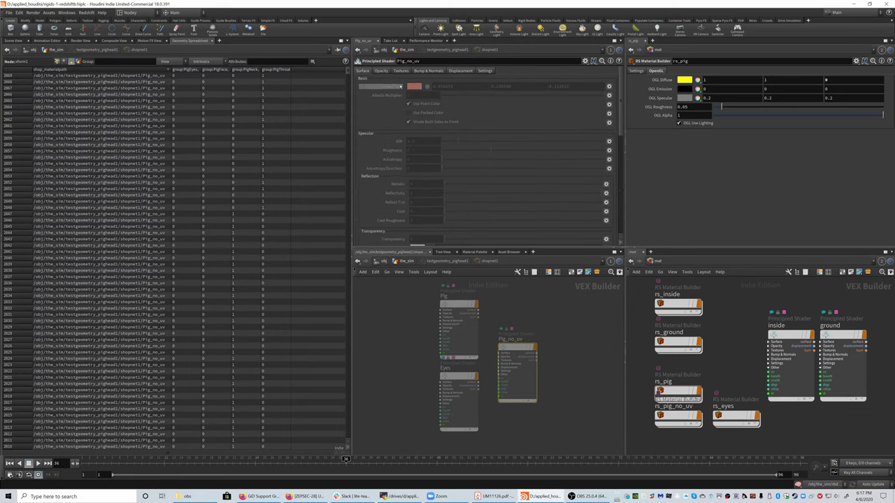
# - Copy the Pig_no_uv shader's Base Color into rs_pig_no_uv's OGL Diffuse as values and show the pigs in the viewport
pyautogui.rightClick(404, 87)
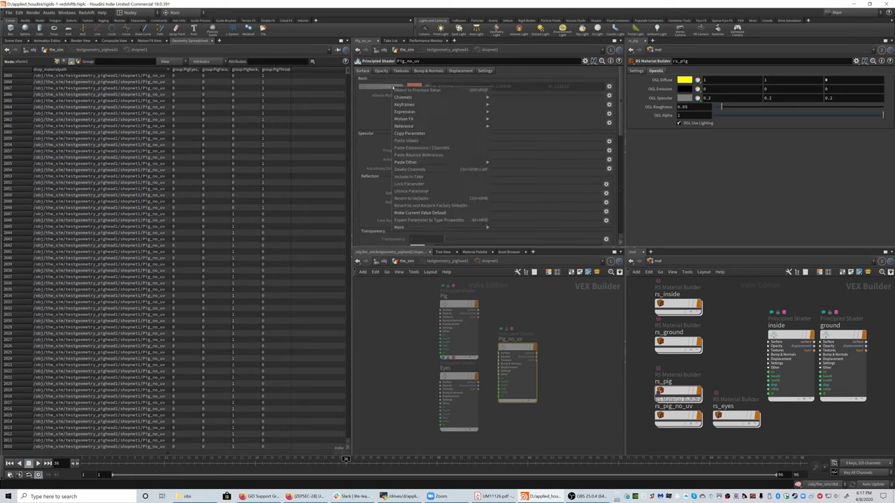
pyautogui.click(409, 133)
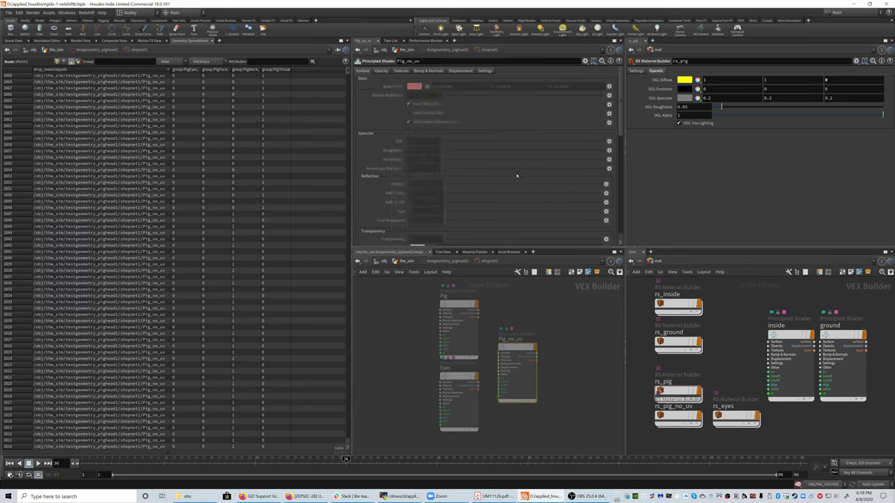
pyautogui.scroll(-1, 517, 175)
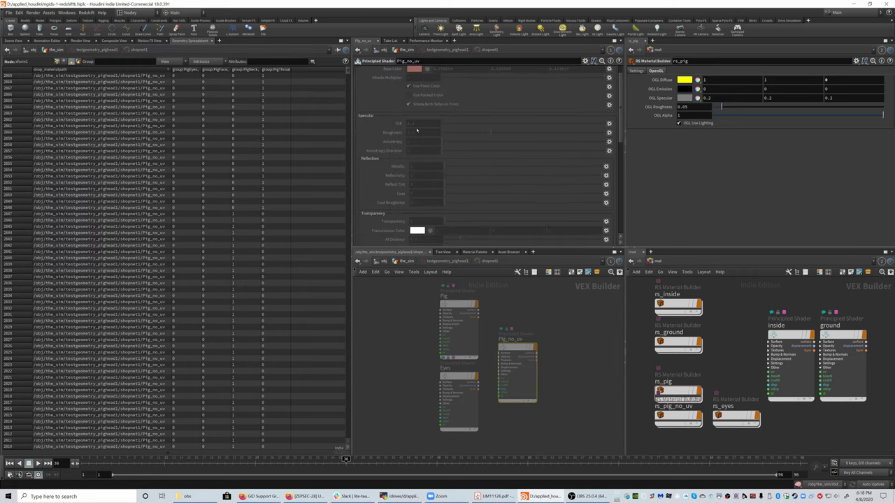
pyautogui.scroll(-2, 434, 143)
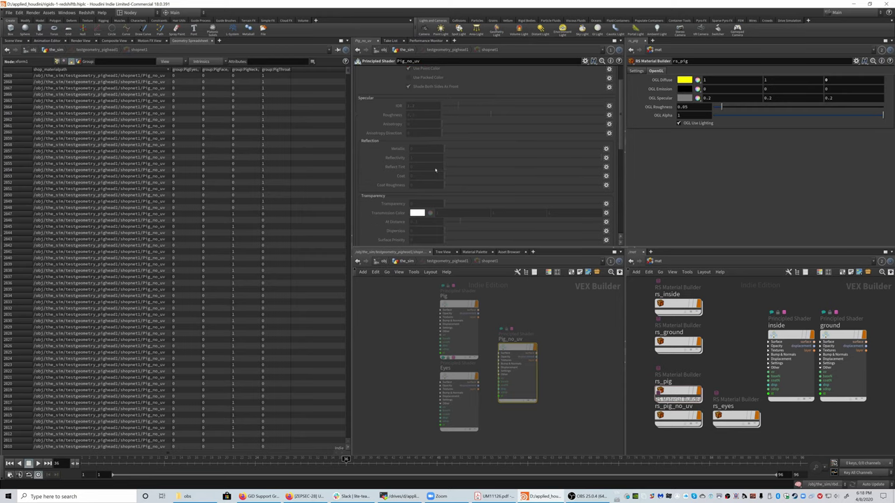
pyautogui.scroll(3, 394, 178)
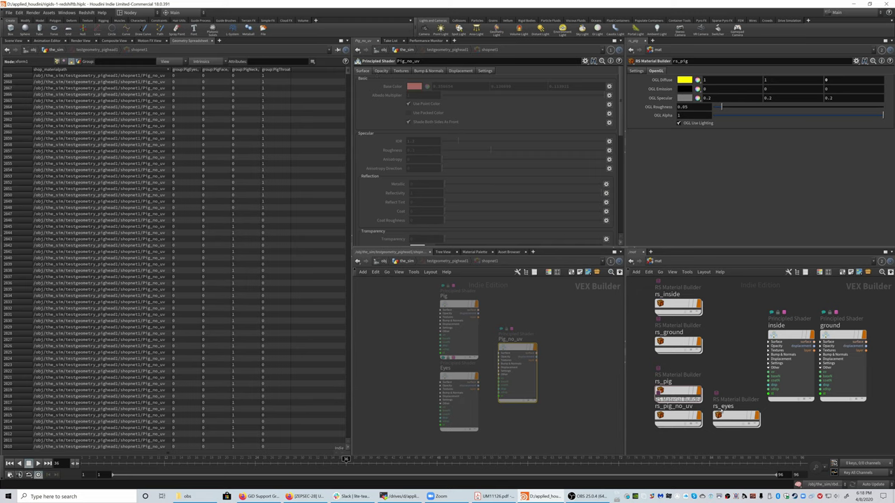
pyautogui.click(673, 417)
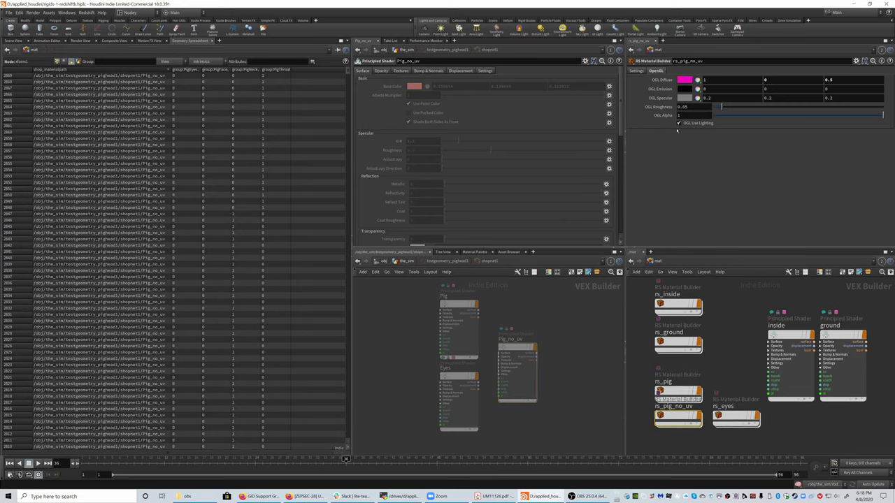
pyautogui.rightClick(663, 81)
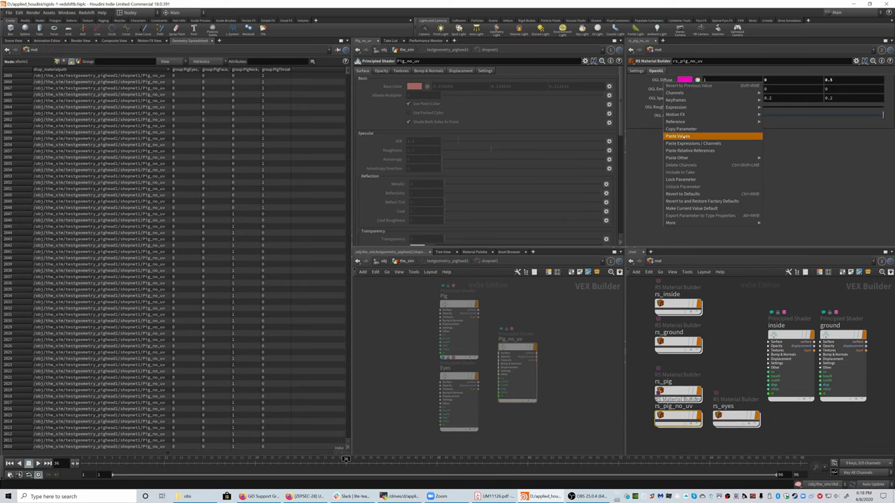
pyautogui.click(677, 135)
pyautogui.click(12, 40)
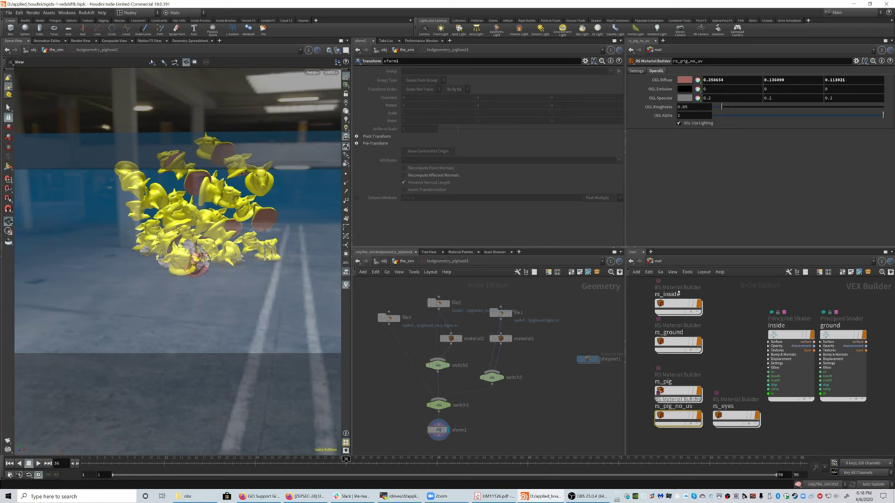
# - Inside rs_pig_no_uv, move Material1 away from redshift_material1 and apply the Paper preset to it
pyautogui.doubleClick(677, 417)
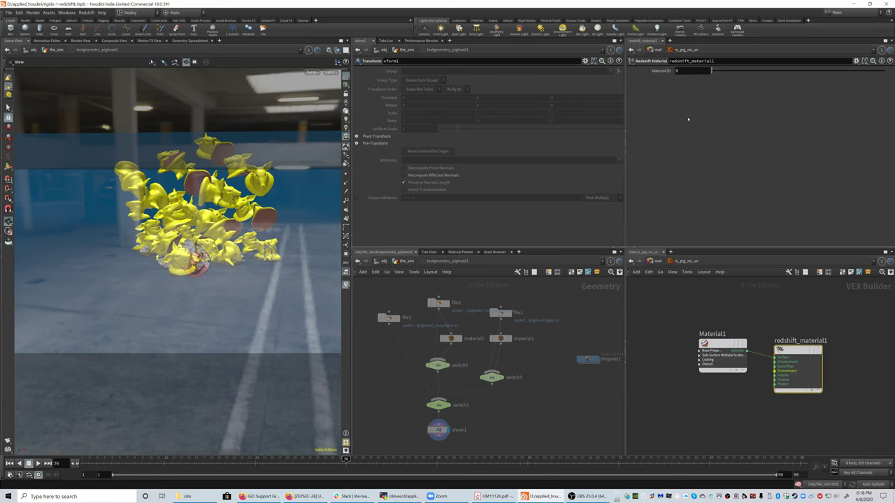
pyautogui.moveTo(726, 344); pyautogui.dragTo(711, 344)
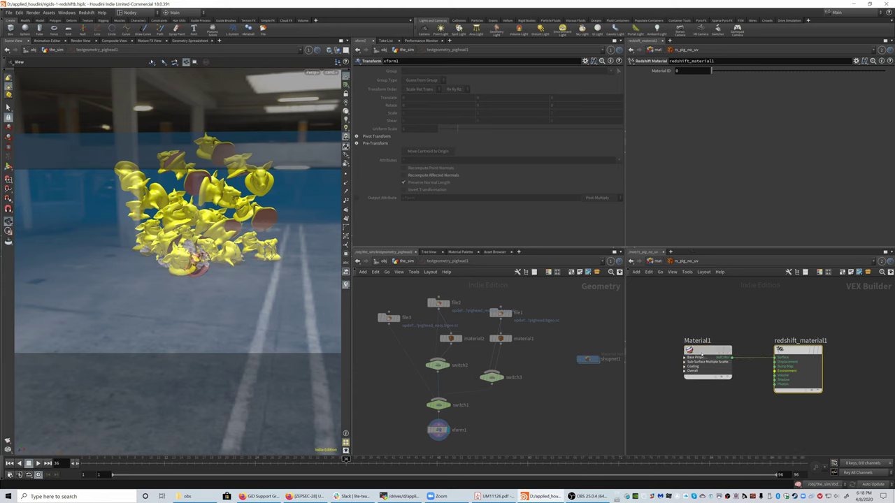
pyautogui.click(692, 352)
pyautogui.click(690, 80)
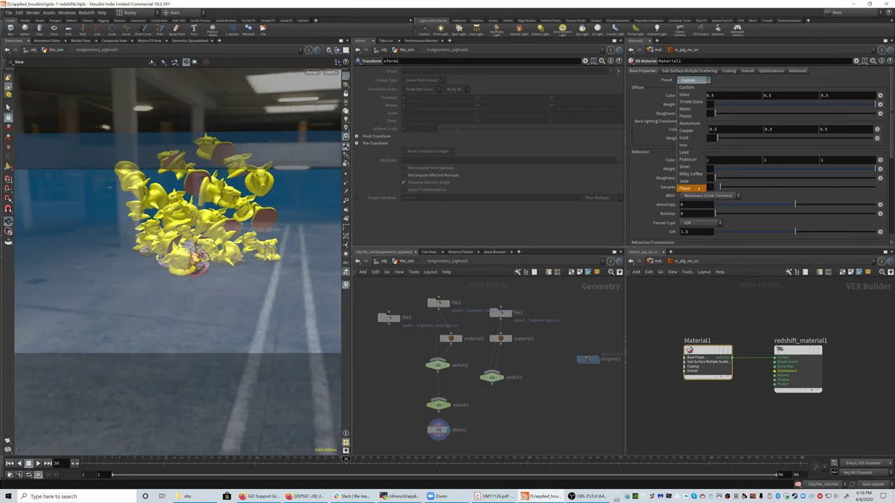
pyautogui.click(690, 188)
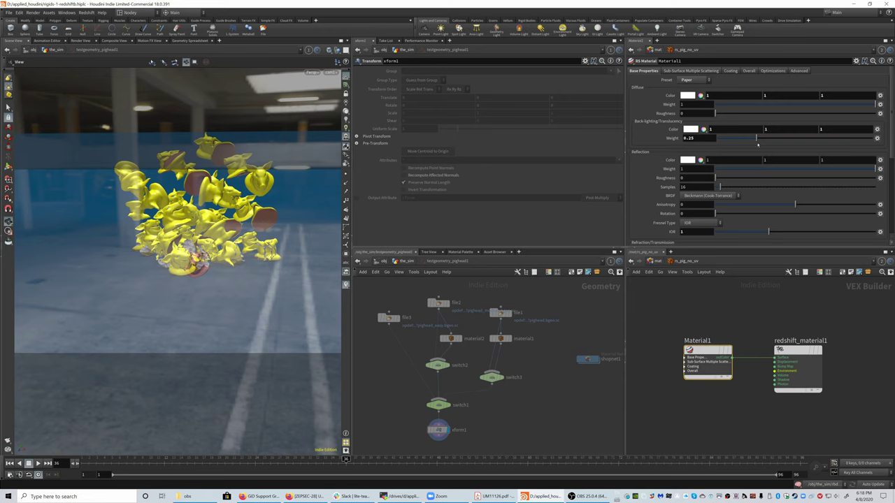
# - Set Material1's back-lighting weight to 0 and paste the copied pig color values into its diffuse color
pyautogui.moveTo(756, 138); pyautogui.dragTo(717, 138)
pyautogui.rightClick(667, 95)
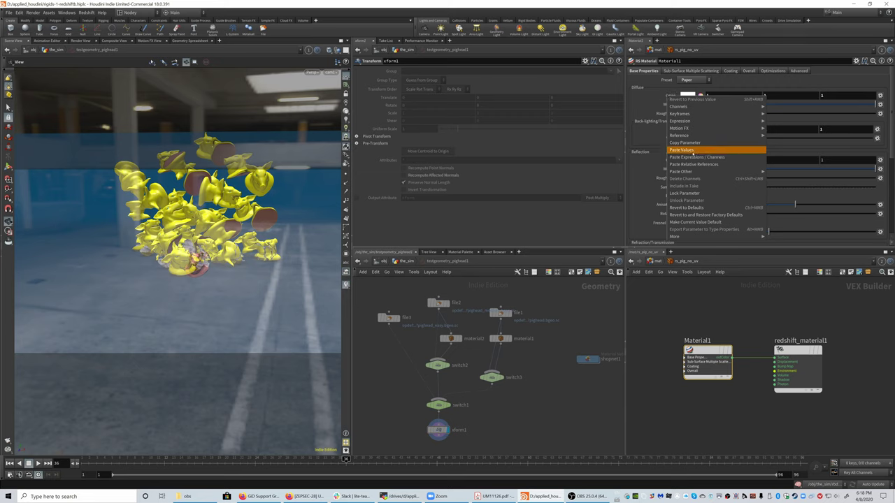
pyautogui.click(690, 149)
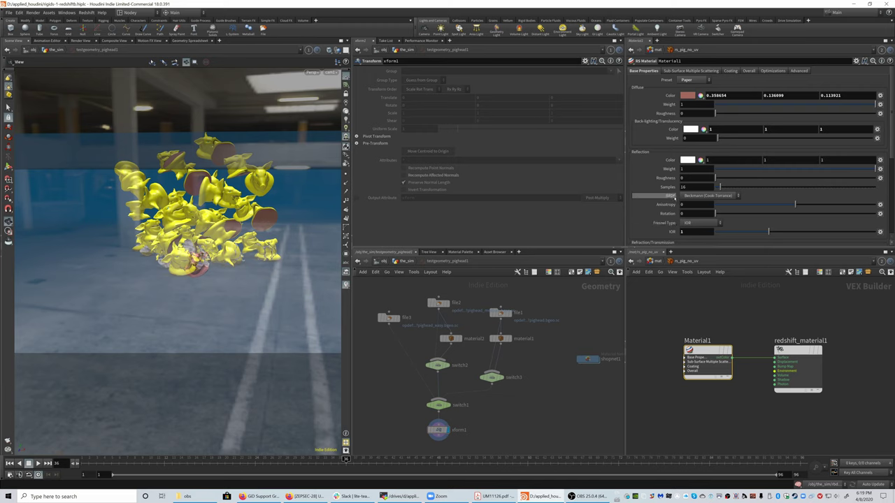
# - Apply the Plastic preset to Material1, set reflection roughness to 0.937, paste the copied pig color into the diffuse color, and save the scene
pyautogui.click(685, 80)
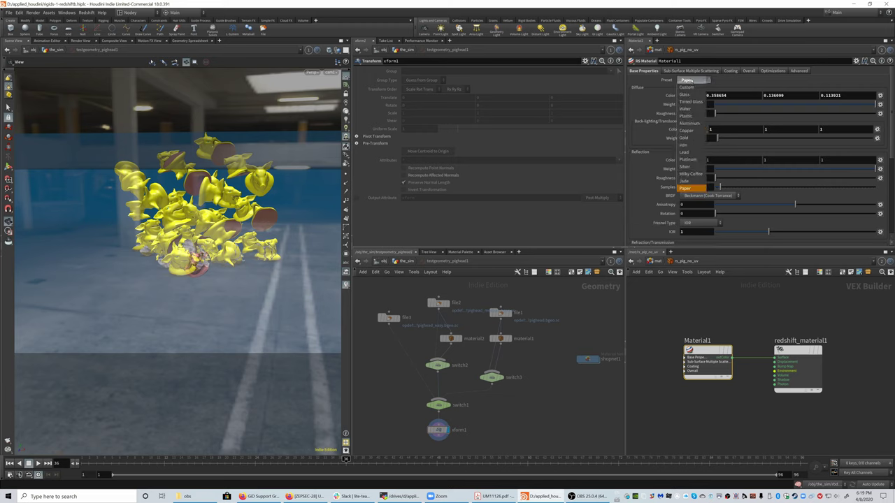
pyautogui.click(685, 113)
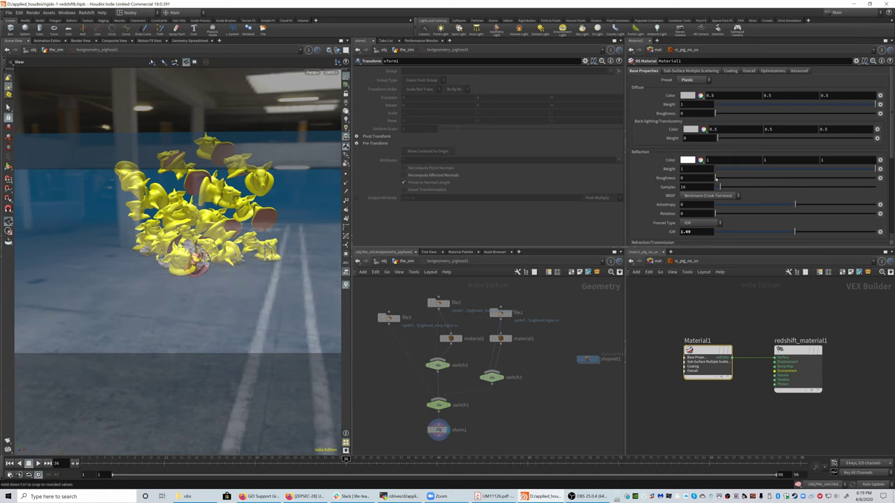
pyautogui.moveTo(715, 179); pyautogui.dragTo(865, 179)
pyautogui.rightClick(673, 96)
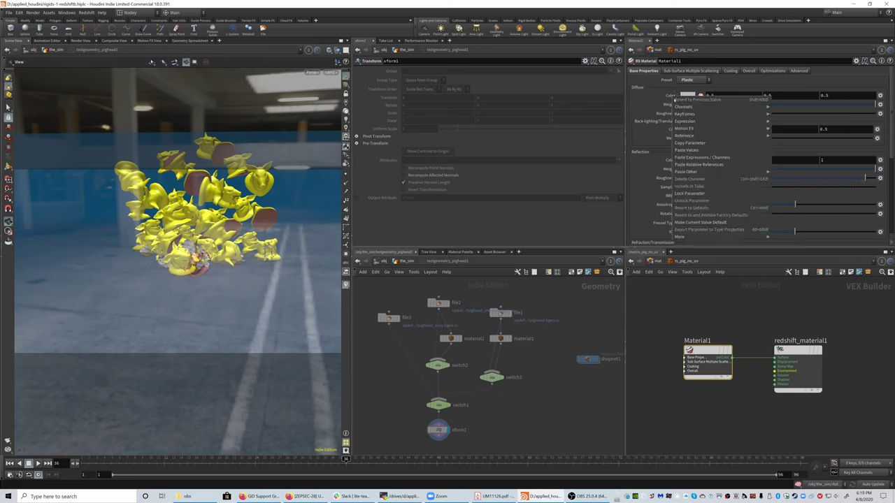
pyautogui.click(688, 149)
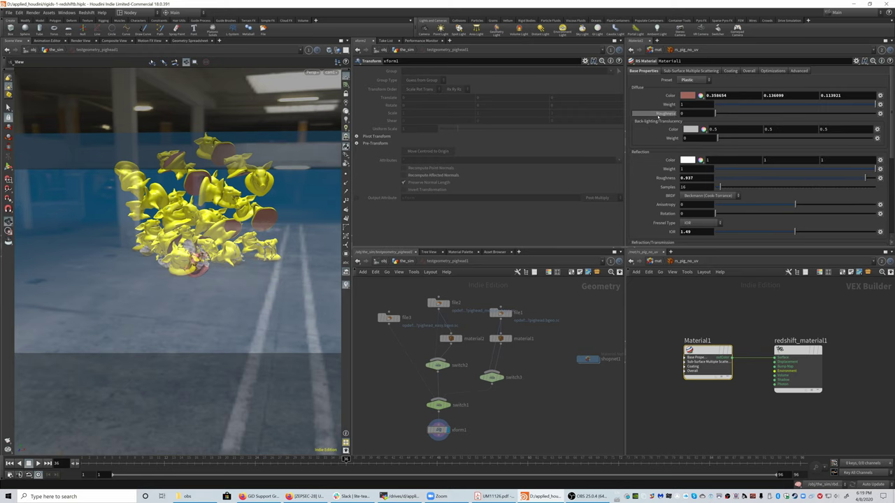
pyautogui.hotkey('ctrl', 's')
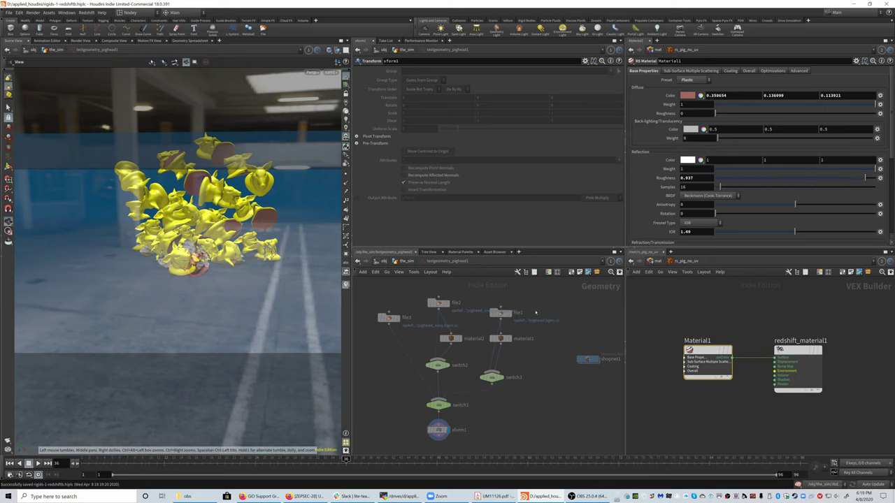
# - Rerun the Redshift IPR preview to check the rs_pig_no_uv material, and return to the scene viewport
pyautogui.click(79, 41)
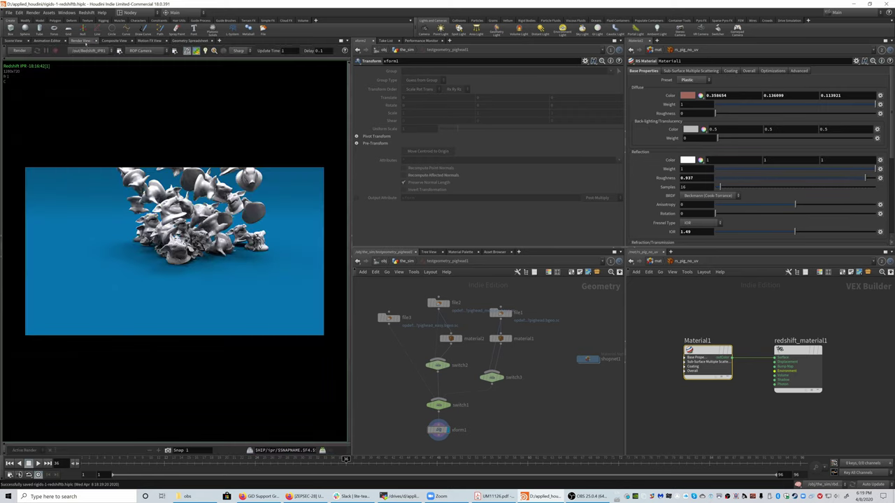
pyautogui.click(20, 50)
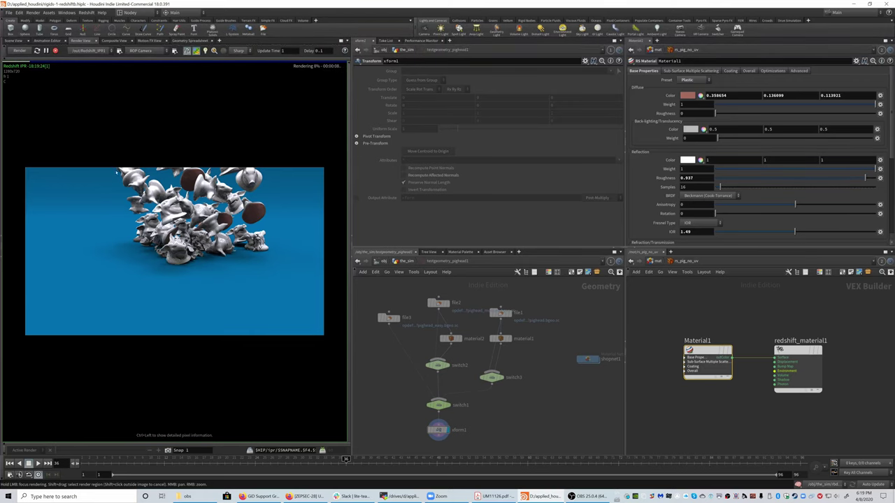
pyautogui.click(14, 41)
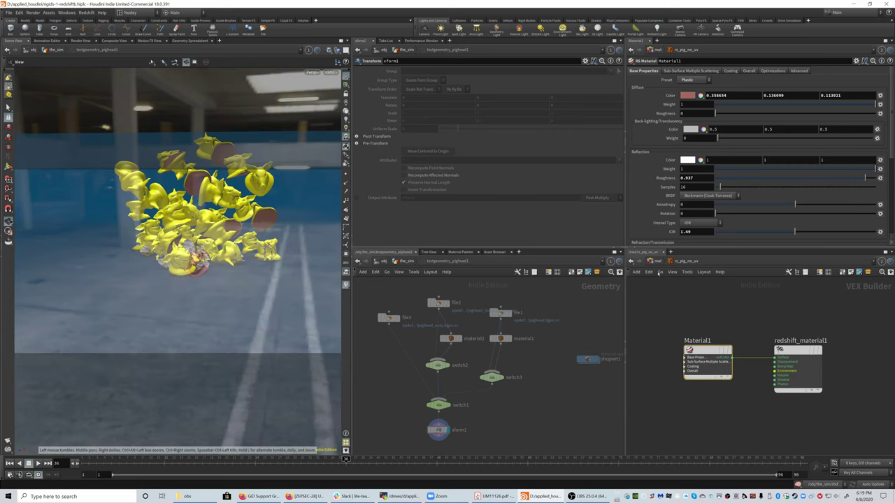
# - Show the original Eyes shader from shopnet1 for reference and set rs_eyes's OGL Diffuse to black
pyautogui.click(658, 260)
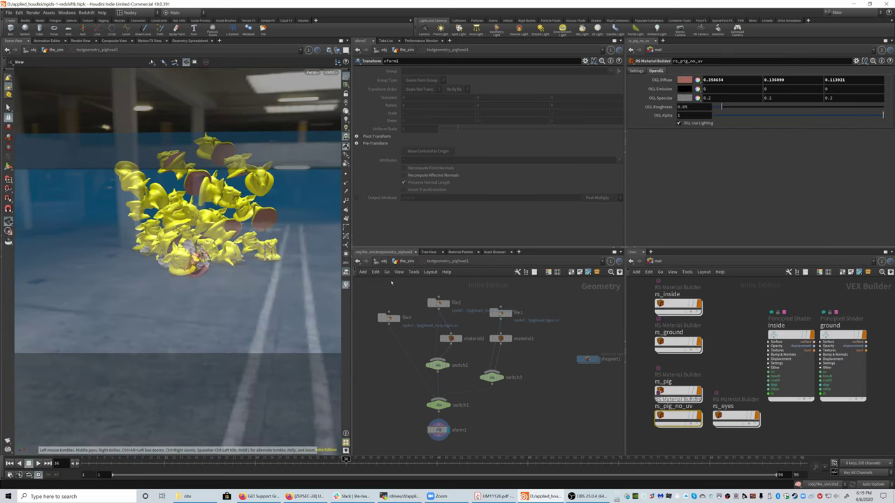
pyautogui.doubleClick(593, 358)
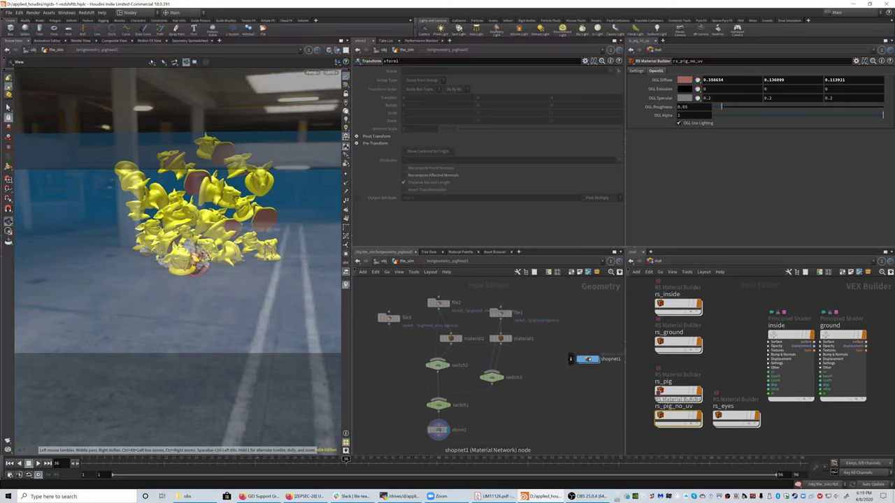
pyautogui.click(456, 379)
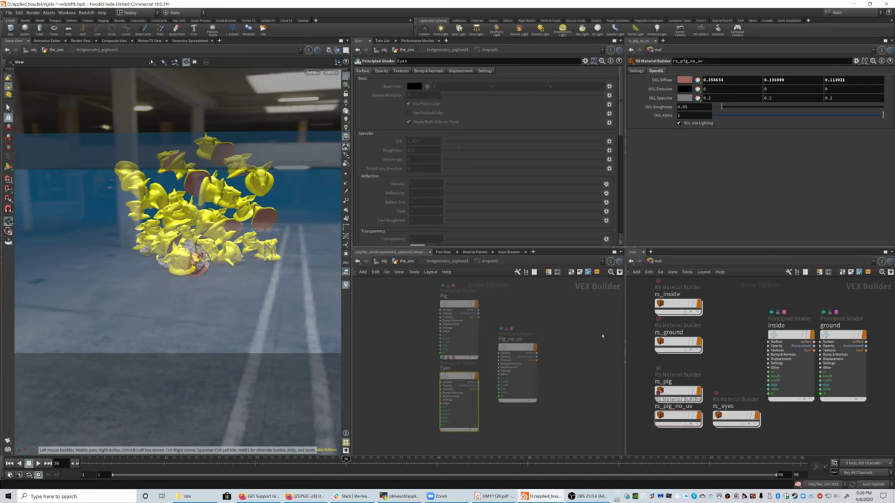
pyautogui.click(734, 416)
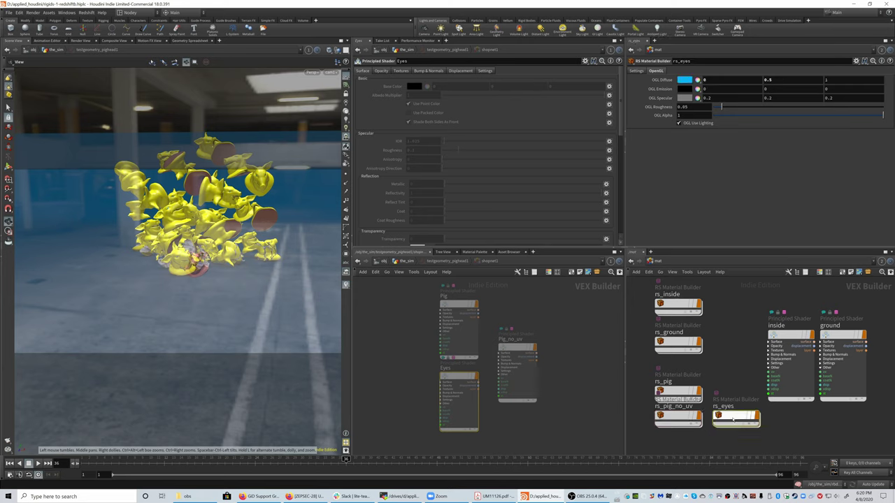
pyautogui.click(683, 81)
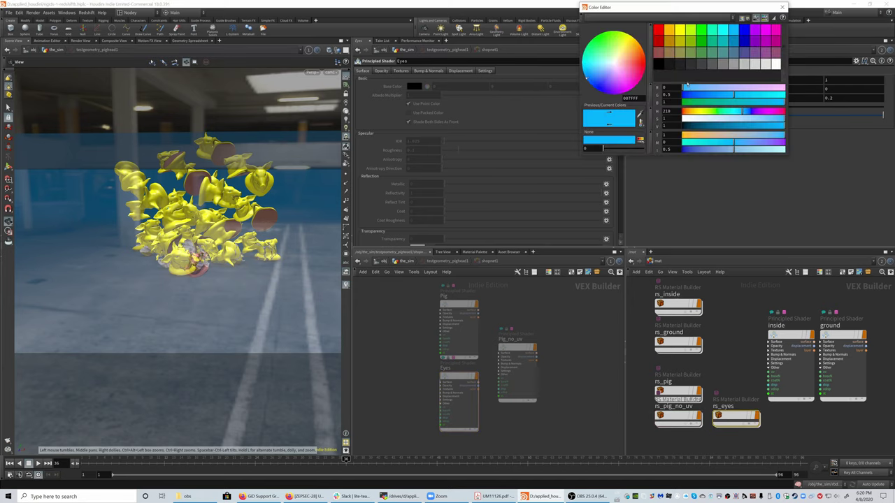
pyautogui.click(679, 60)
pyautogui.click(782, 7)
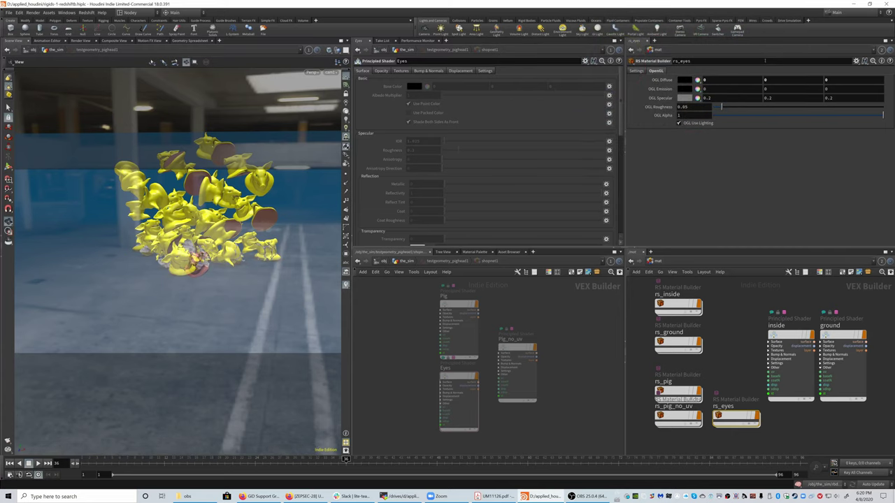
# - Inside rs_eyes, apply the Plastic preset to Material1 and set its diffuse color to black
pyautogui.doubleClick(735, 417)
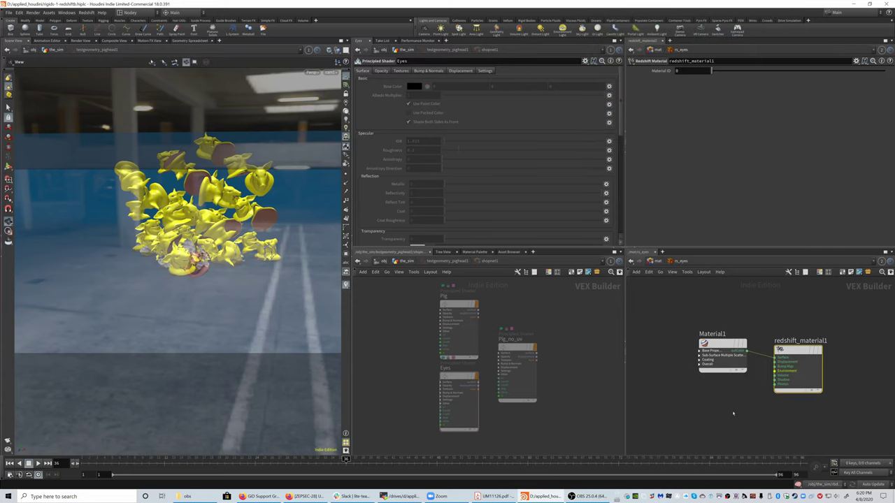
pyautogui.click(717, 344)
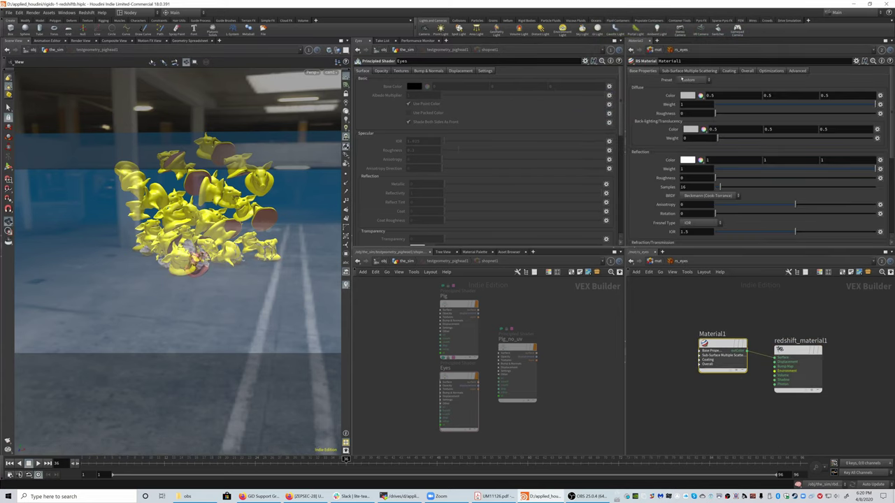
pyautogui.click(685, 81)
pyautogui.click(691, 116)
pyautogui.rightClick(668, 95)
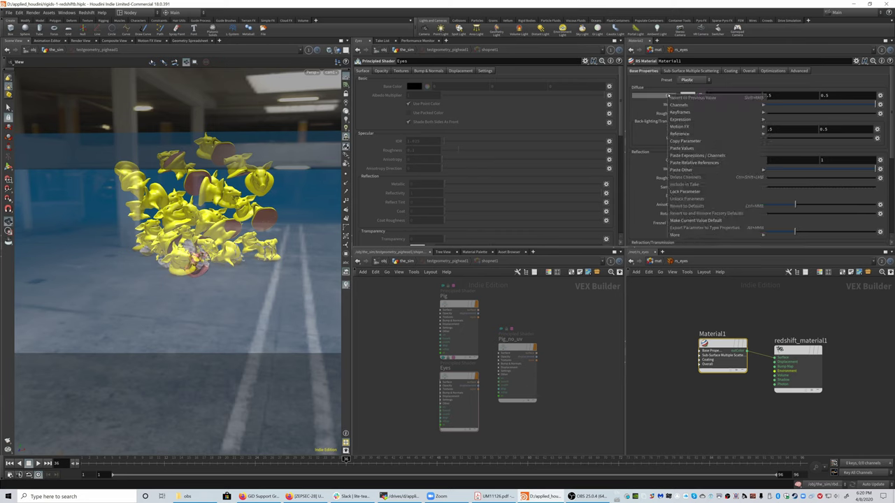
pyautogui.click(682, 148)
pyautogui.click(688, 95)
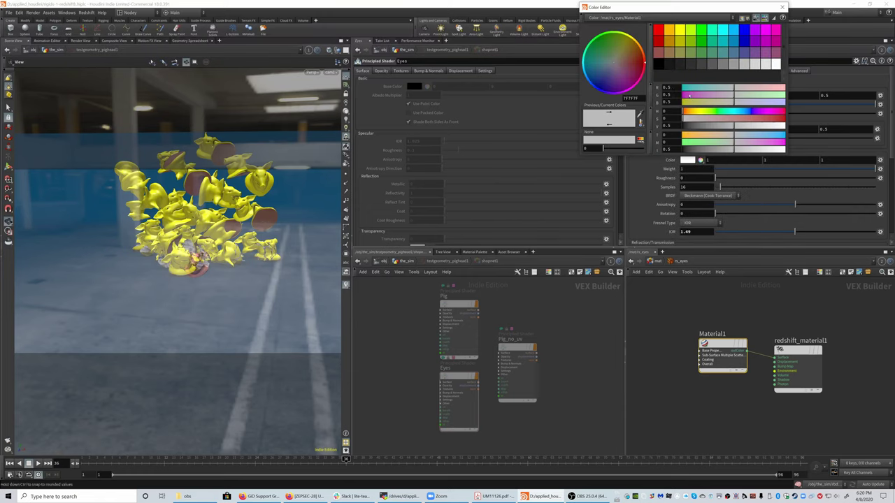
pyautogui.click(657, 65)
pyautogui.click(782, 7)
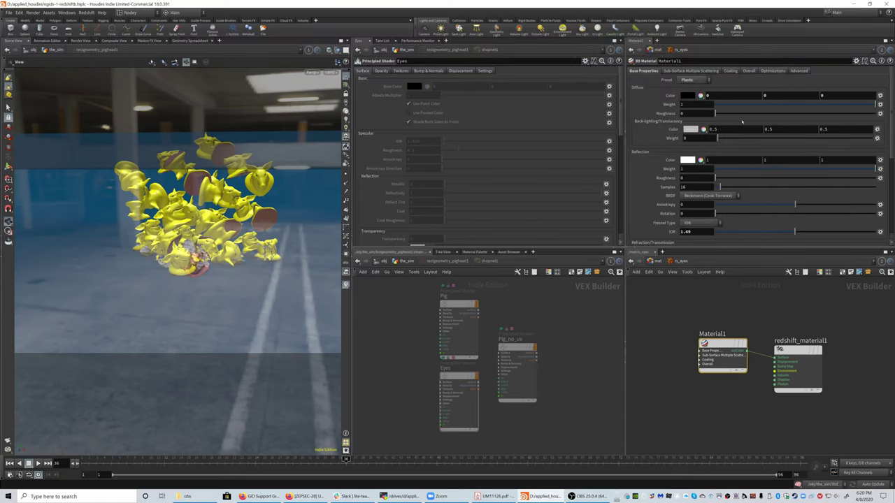
# - Set the eyes material's reflection IOR to 1.025 and reflection roughness to 0.1, and save the scene
pyautogui.click(693, 233)
pyautogui.write('1.4')
pyautogui.write('025')
pyautogui.press('Return')
pyautogui.moveTo(714, 178); pyautogui.dragTo(720, 179)
pyautogui.click(706, 179)
pyautogui.press('Return')
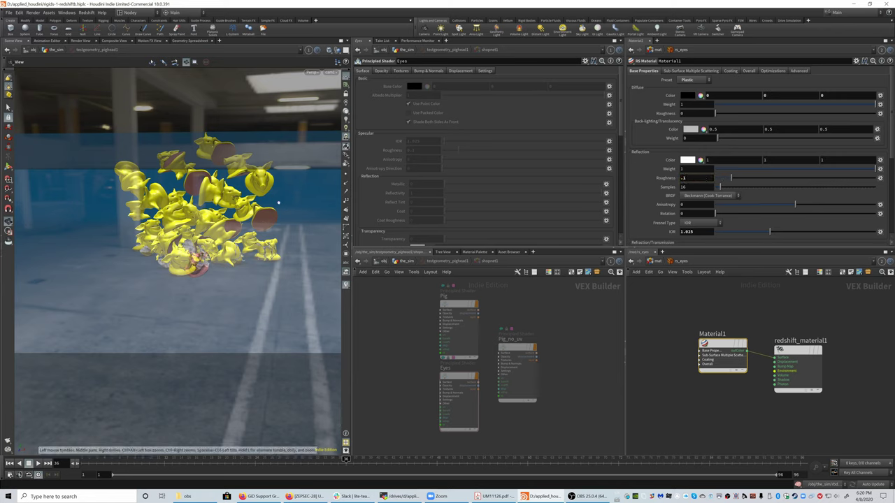
pyautogui.hotkey('ctrl', 's')
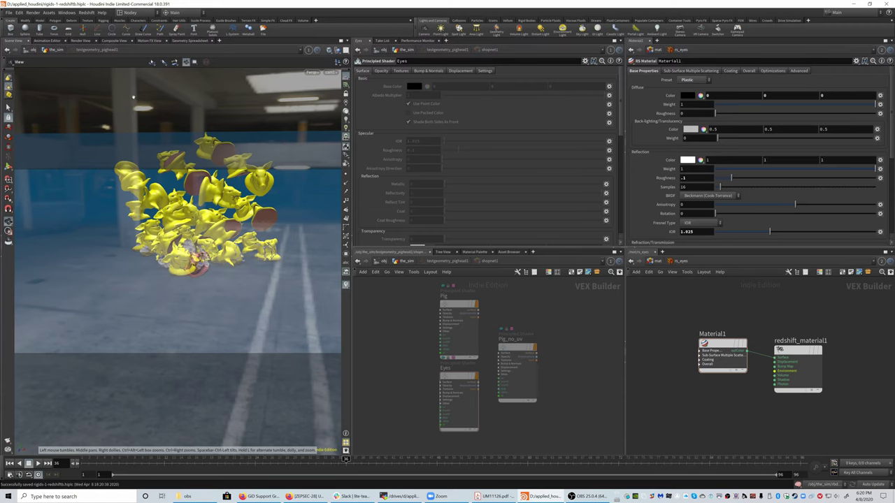
# - Check the eyes material in the Redshift IPR preview, and return to the scene viewport
pyautogui.click(81, 41)
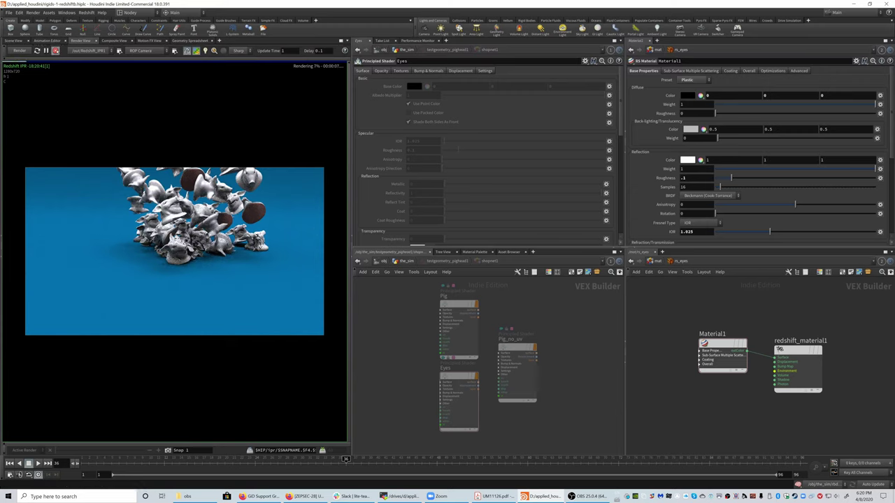
pyautogui.click(15, 40)
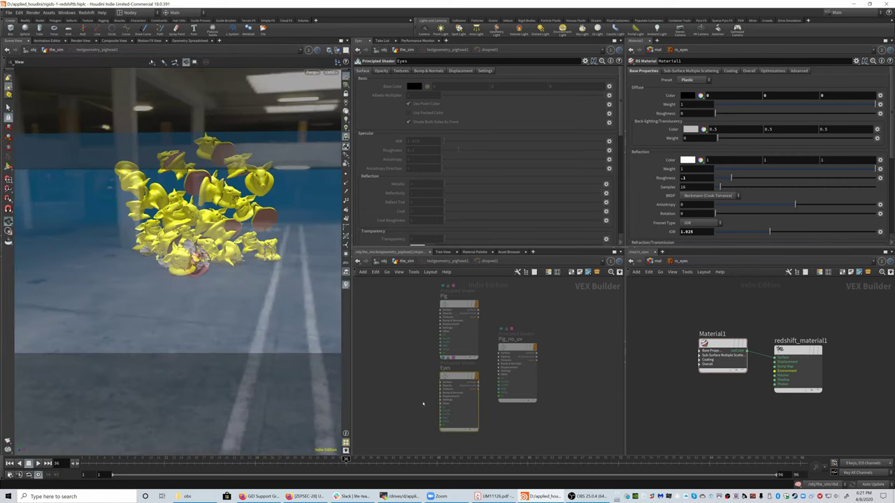
# - Examine the original Pig shader's surface parameters and texture maps, and return to the testgeometry_pighead1 network
pyautogui.click(458, 305)
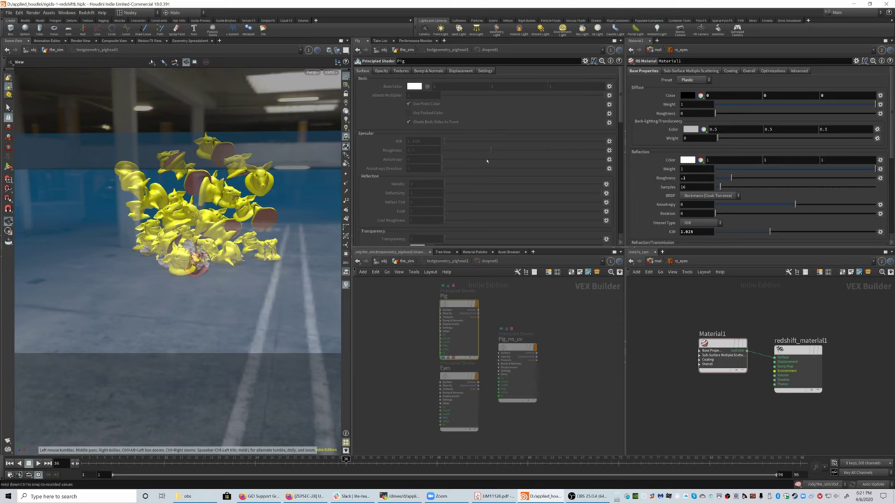
pyautogui.scroll(-1, 469, 180)
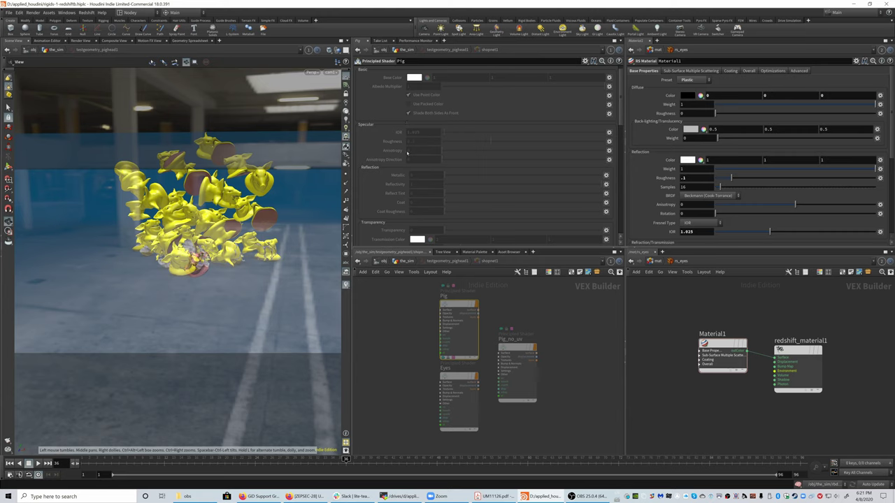
pyautogui.scroll(-2, 428, 174)
pyautogui.scroll(-3, 388, 183)
pyautogui.scroll(-4, 387, 182)
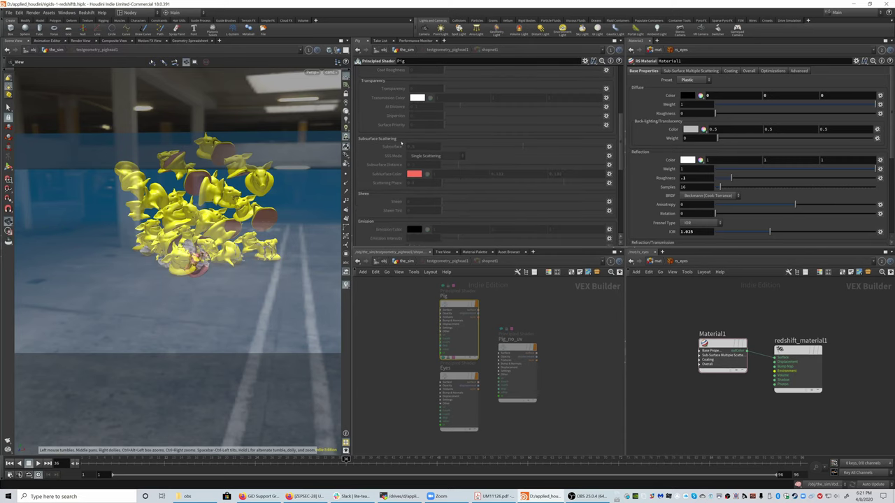
pyautogui.scroll(9, 413, 164)
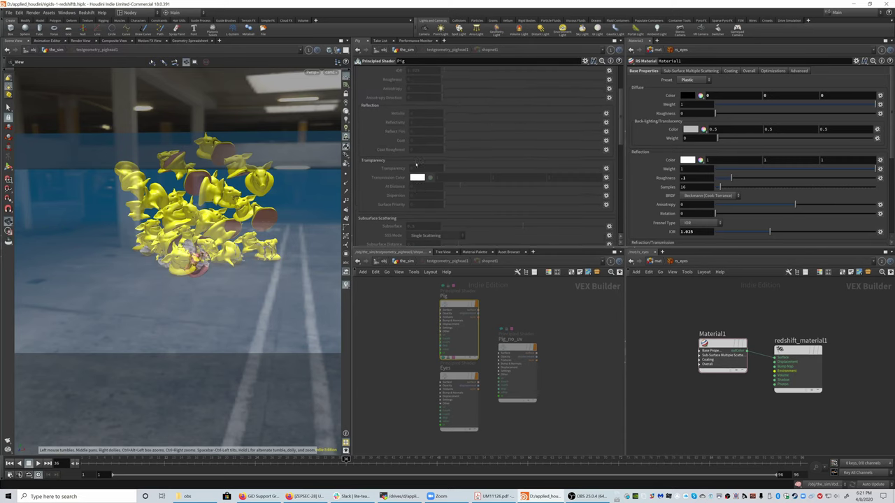
pyautogui.click(400, 71)
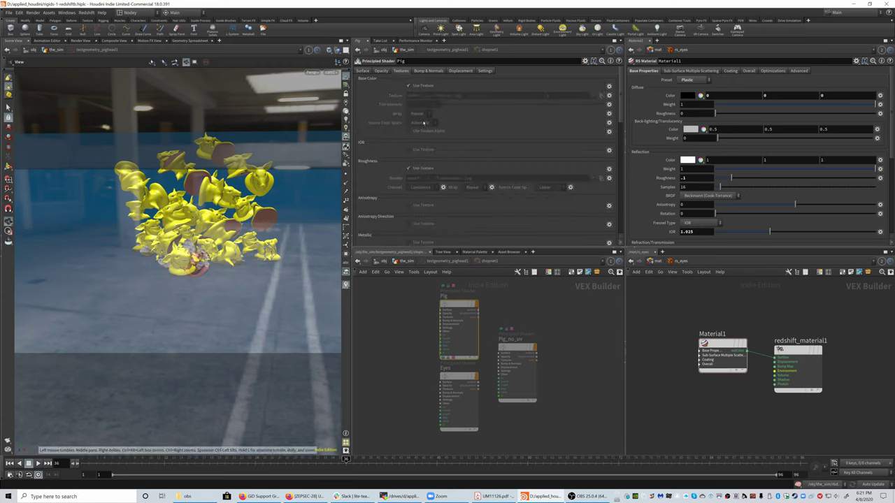
pyautogui.scroll(-5, 506, 131)
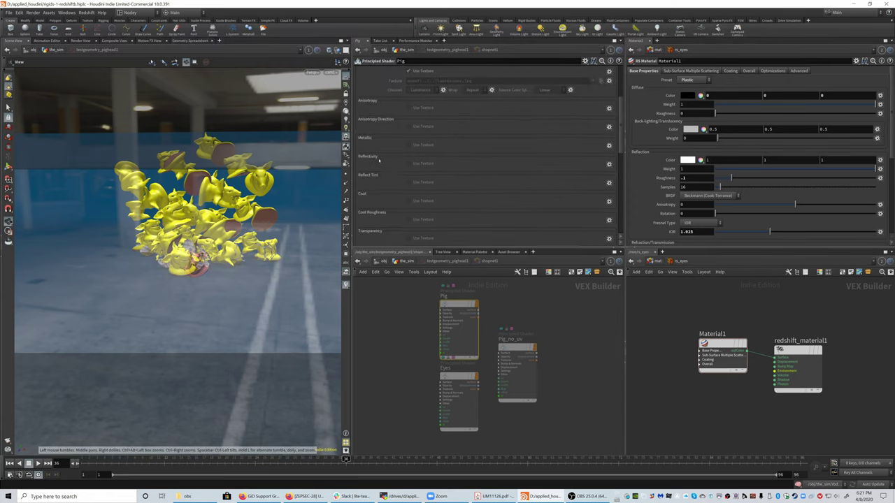
pyautogui.scroll(-5, 380, 161)
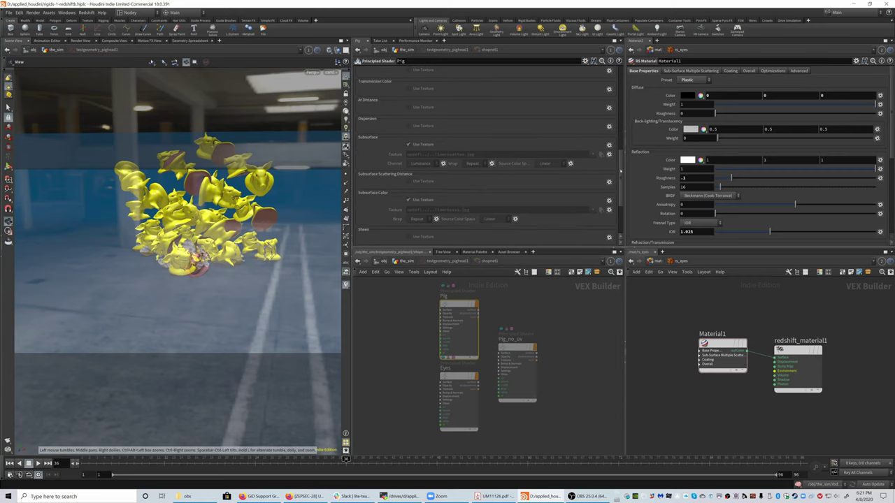
pyautogui.moveTo(619, 170); pyautogui.dragTo(625, 79)
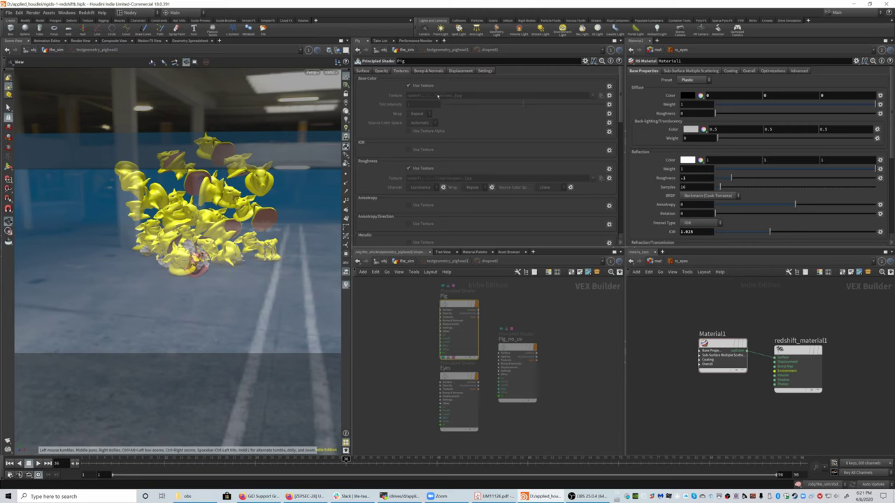
pyautogui.click(362, 71)
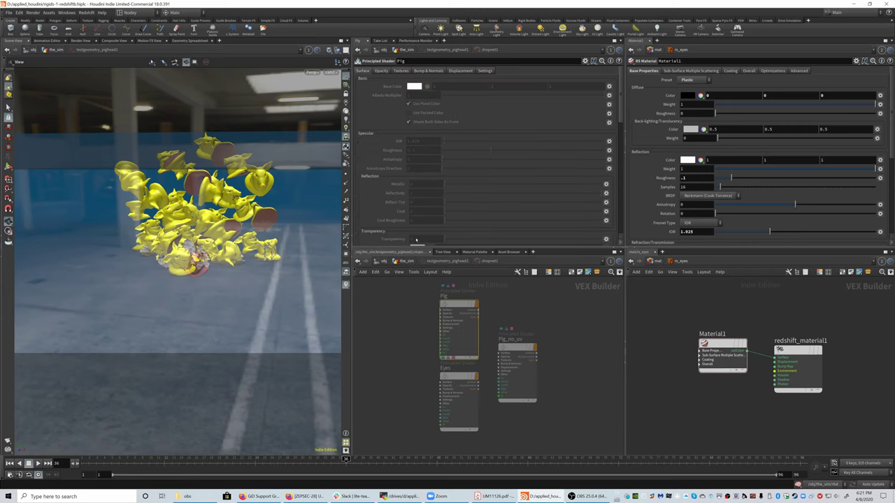
pyautogui.click(447, 261)
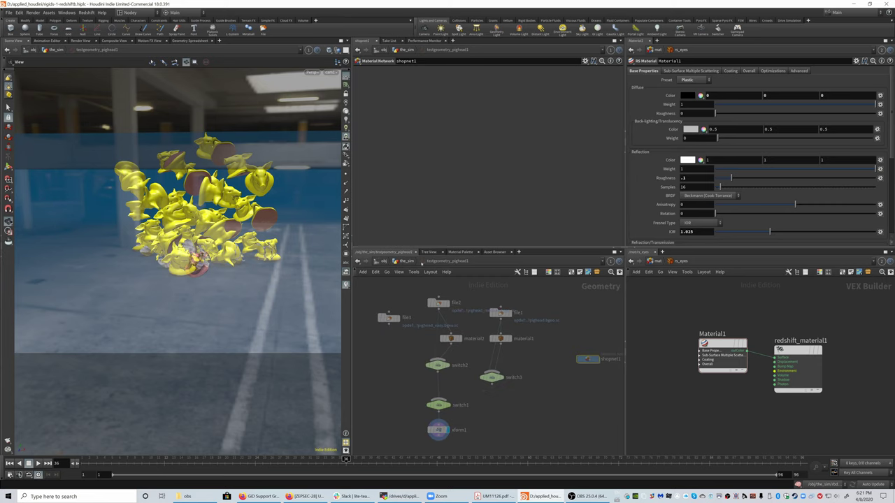
# - Open the pig head asset's type properties and select lowres.jpg among its extra files
pyautogui.press('u')
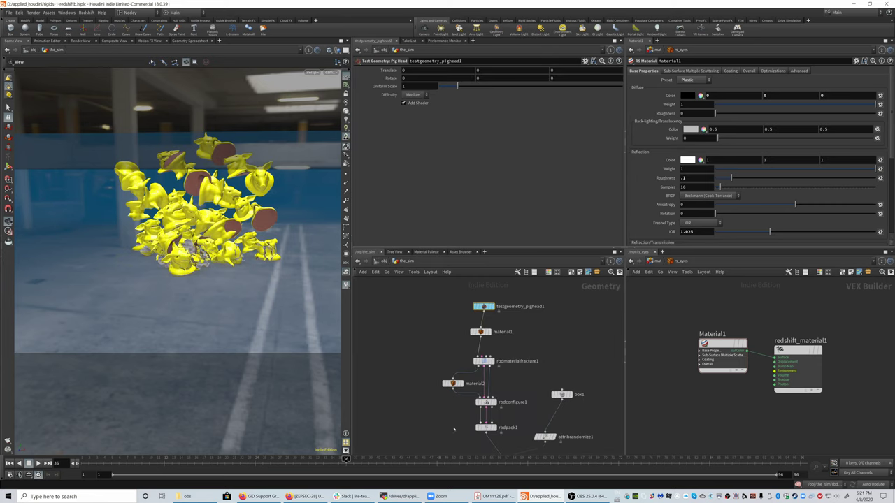
pyautogui.rightClick(480, 302)
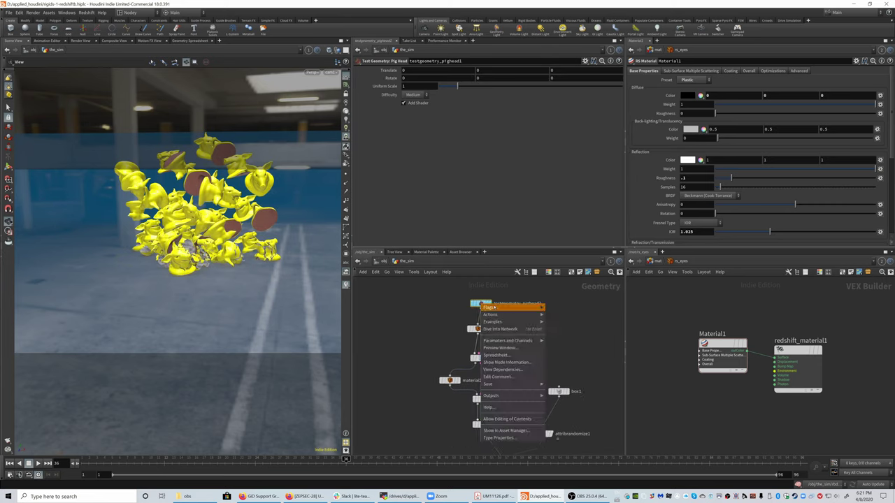
pyautogui.click(514, 431)
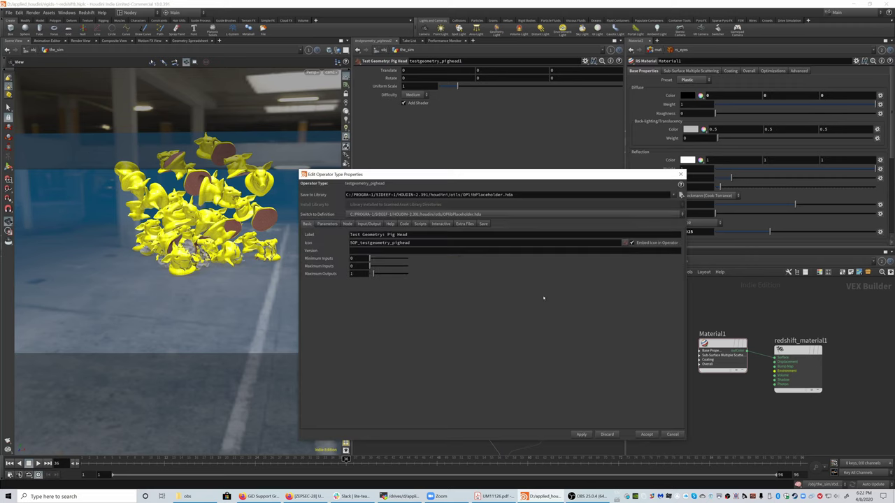
pyautogui.click(466, 224)
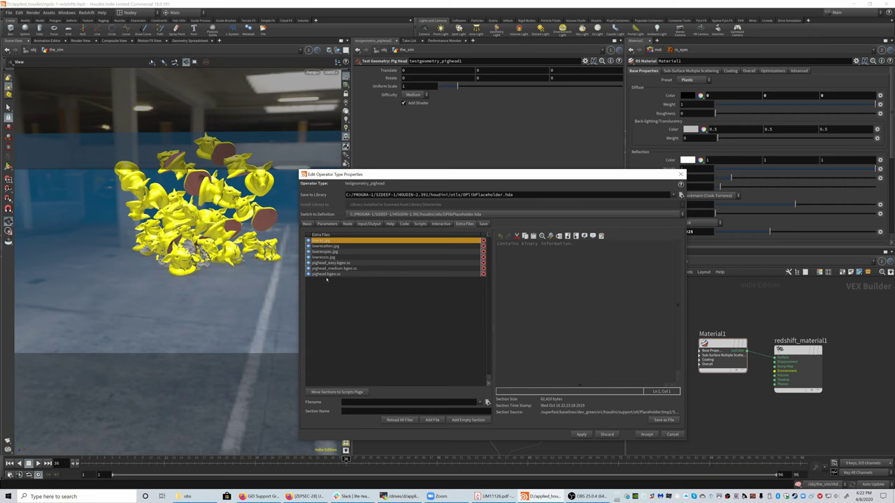
pyautogui.doubleClick(321, 240)
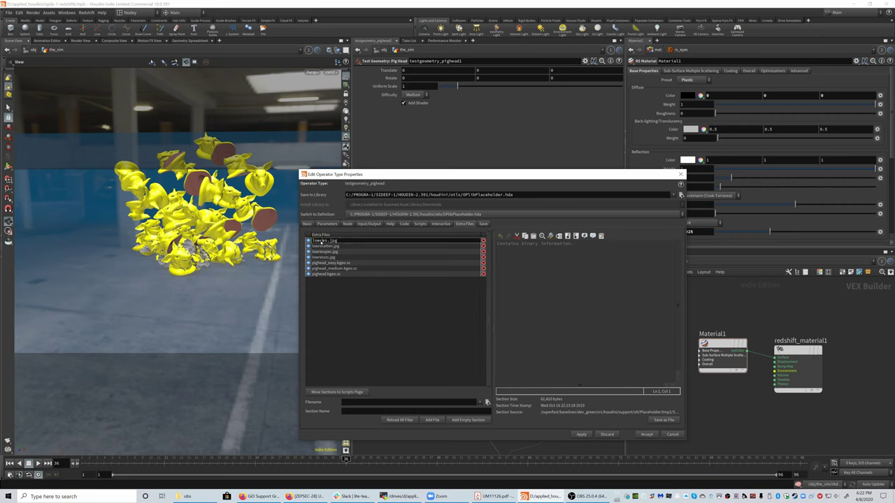
# - Try to save the embedded lowres.jpg texture into the $HIP/tex/ folder, and close the asset's type properties
pyautogui.click(664, 421)
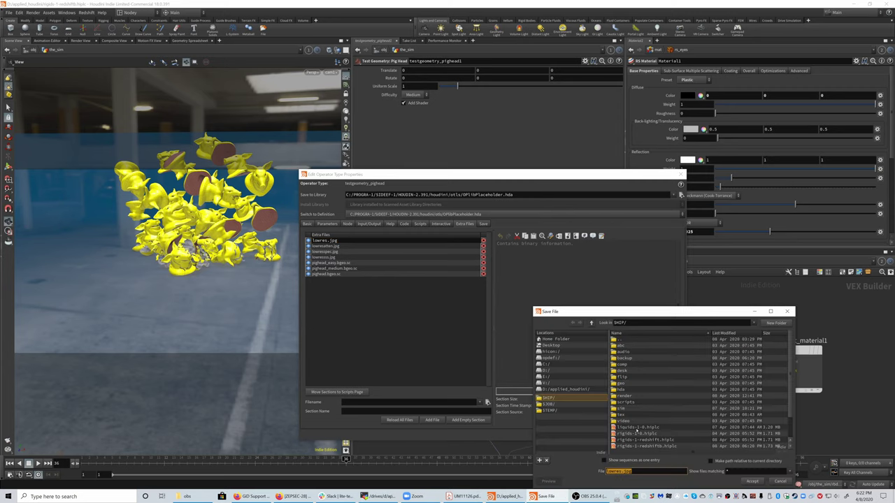
pyautogui.scroll(-2, 603, 423)
pyautogui.doubleClick(620, 391)
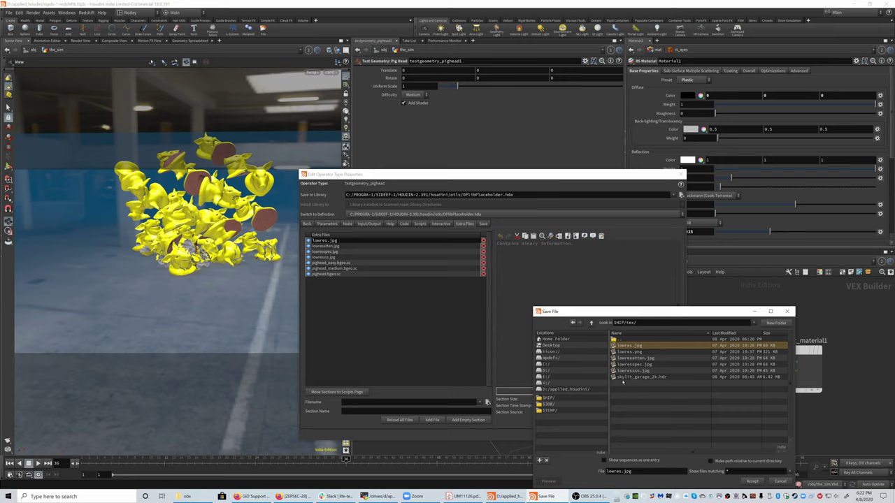
pyautogui.click(751, 482)
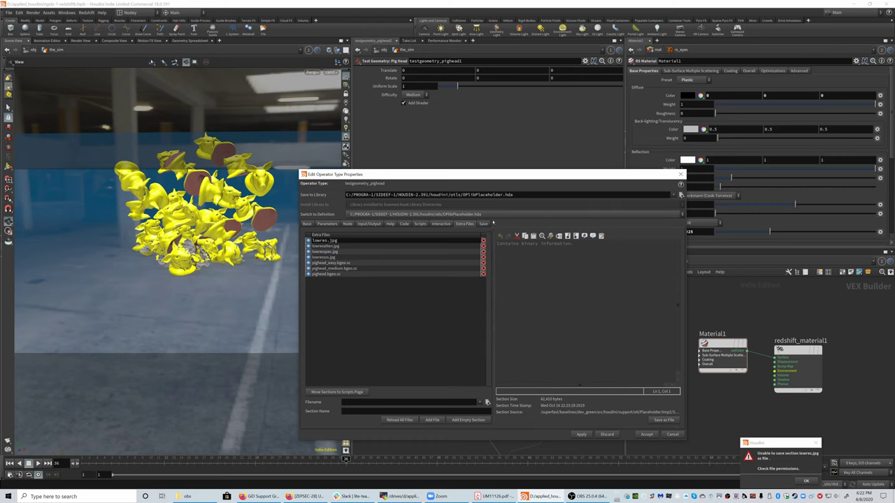
pyautogui.moveTo(493, 175); pyautogui.dragTo(411, 162)
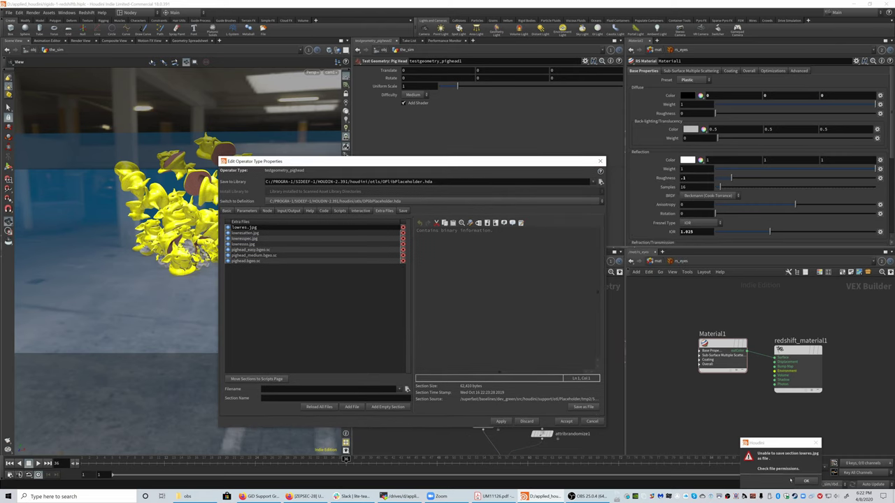
pyautogui.click(592, 421)
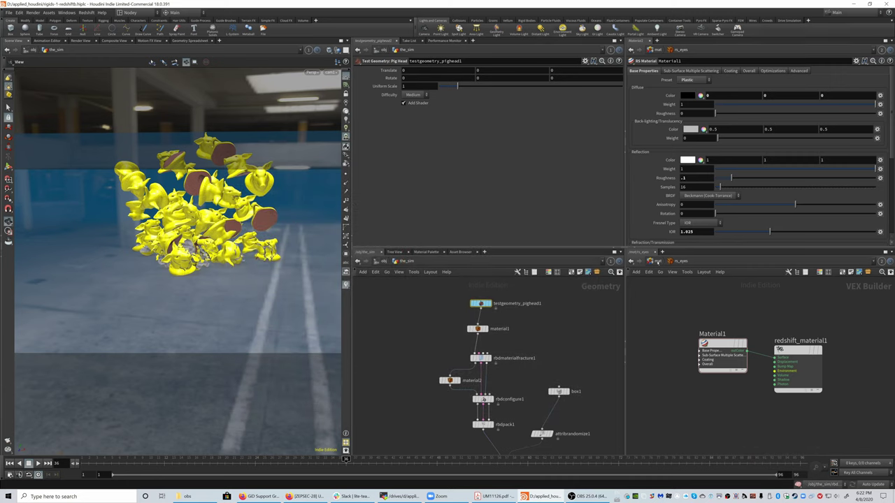
# - Copy the OGL Diffuse color values from rs_pig_no_uv to rs_pig, and set rs_pig's OGL Roughness to 0.412
pyautogui.click(657, 261)
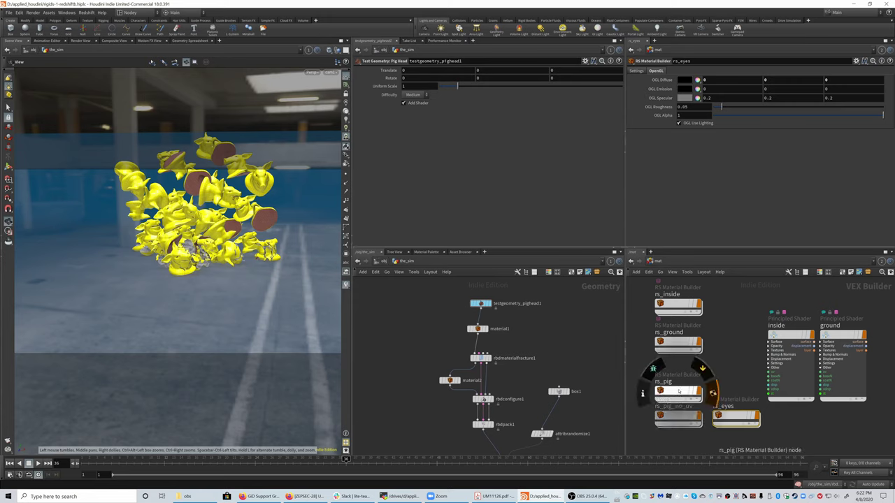
pyautogui.click(679, 416)
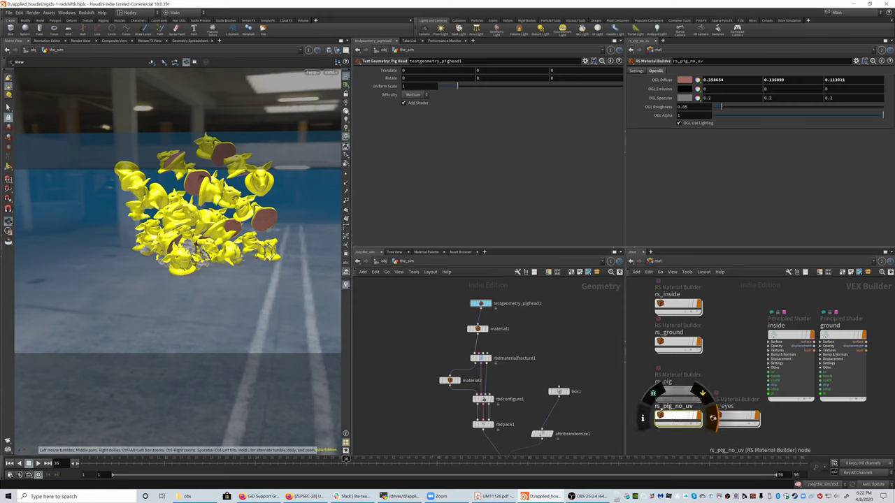
pyautogui.rightClick(662, 81)
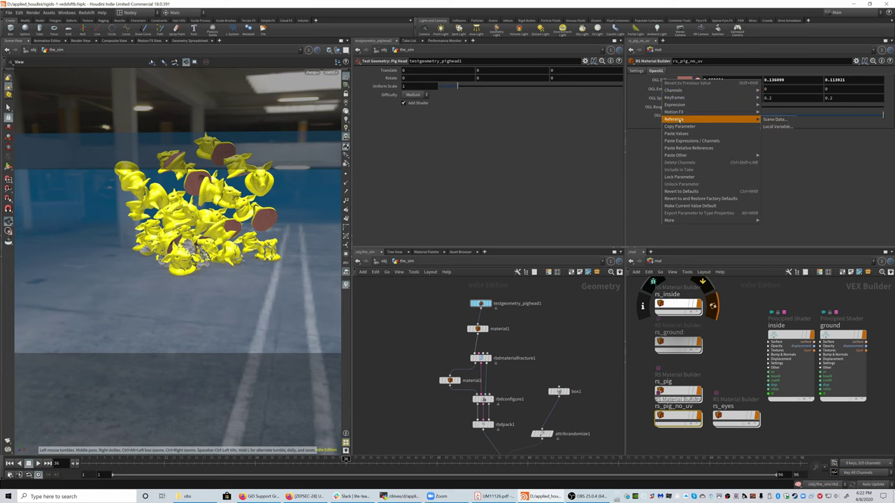
pyautogui.click(678, 126)
pyautogui.click(676, 391)
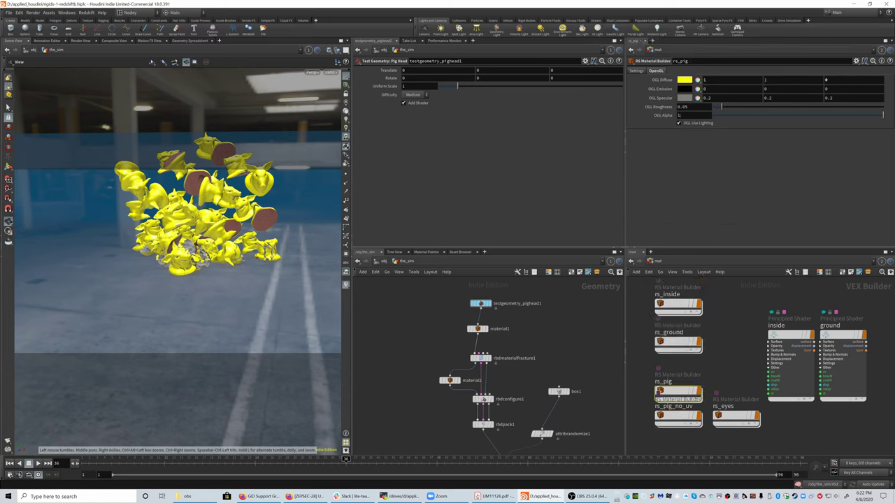
pyautogui.rightClick(661, 80)
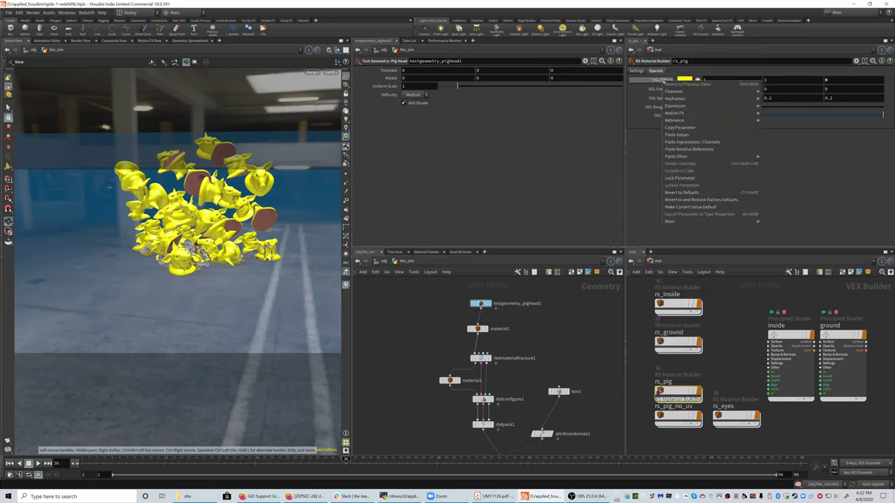
pyautogui.click(681, 134)
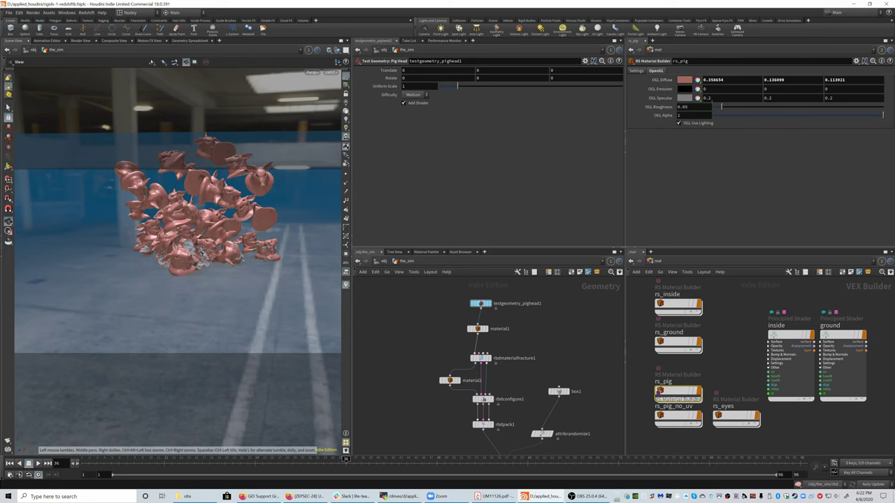
pyautogui.moveTo(722, 106)
pyautogui.mouseDown()
pyautogui.moveTo(800, 107)
pyautogui.moveTo(786, 107)
pyautogui.mouseUp()
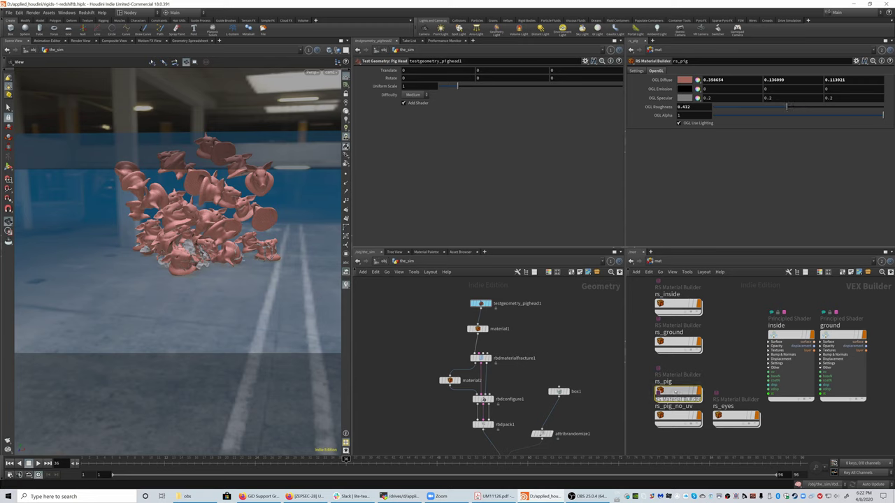
# - Inside rs_pig, apply the Plastic preset to Material1 and set its reflection IOR to 1.025
pyautogui.doubleClick(674, 392)
pyautogui.moveTo(726, 355)
pyautogui.mouseDown()
pyautogui.moveTo(727, 365)
pyautogui.moveTo(742, 362)
pyautogui.mouseUp()
pyautogui.moveTo(804, 347); pyautogui.dragTo(844, 347)
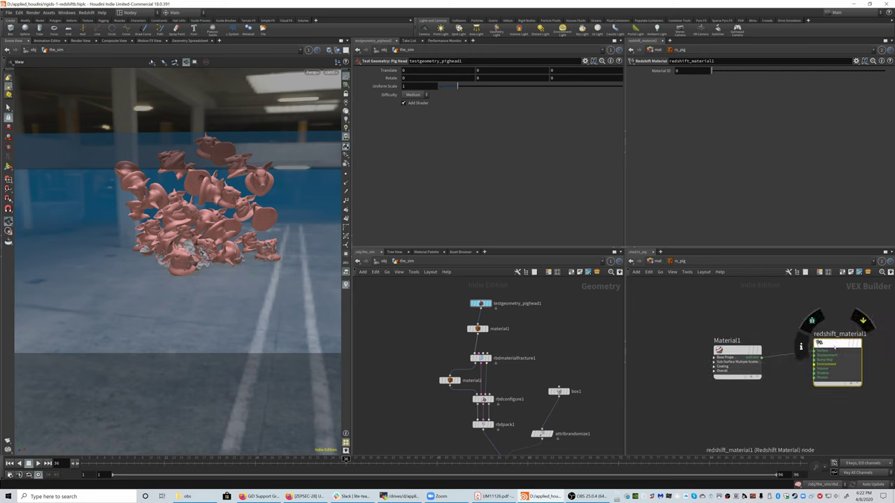
pyautogui.moveTo(734, 349); pyautogui.dragTo(767, 344)
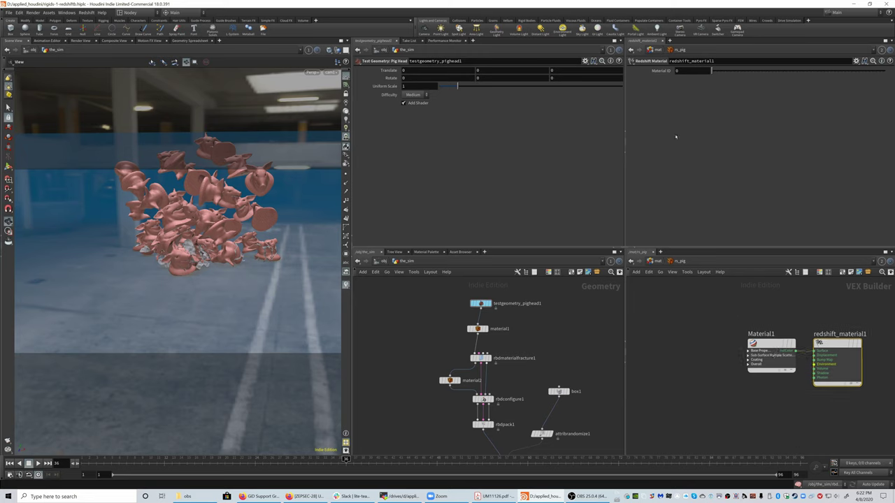
pyautogui.click(753, 342)
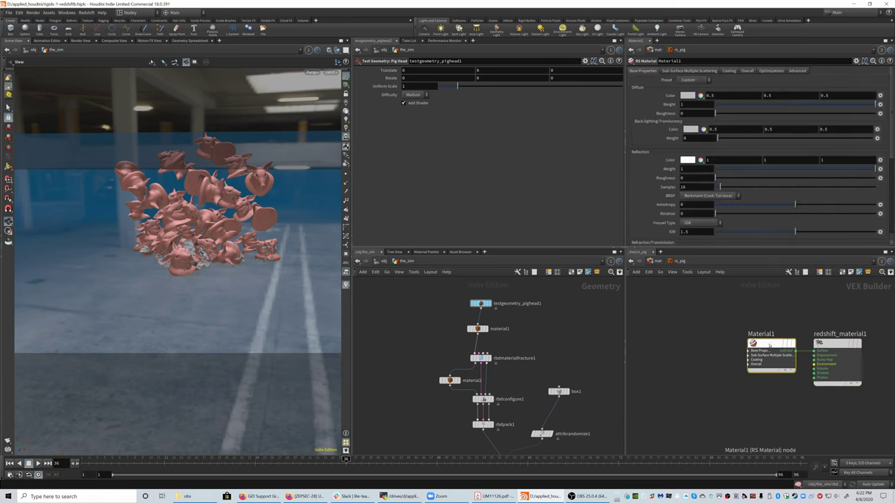
pyautogui.click(694, 80)
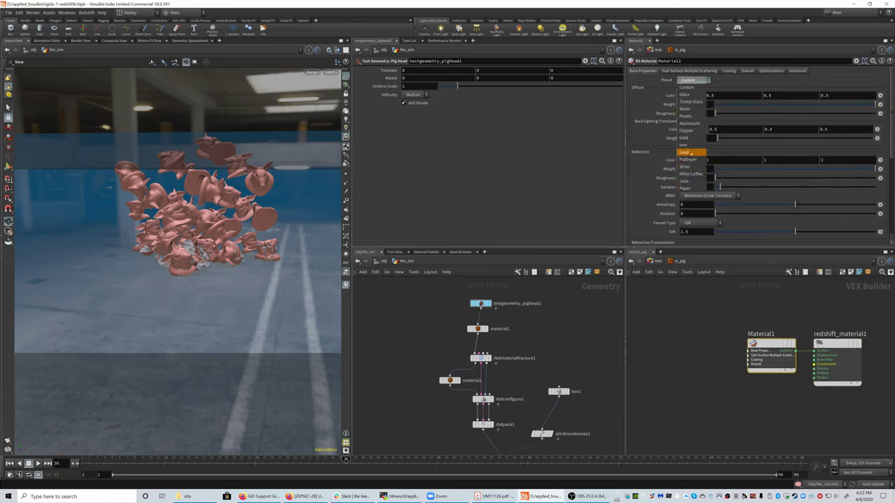
pyautogui.click(688, 116)
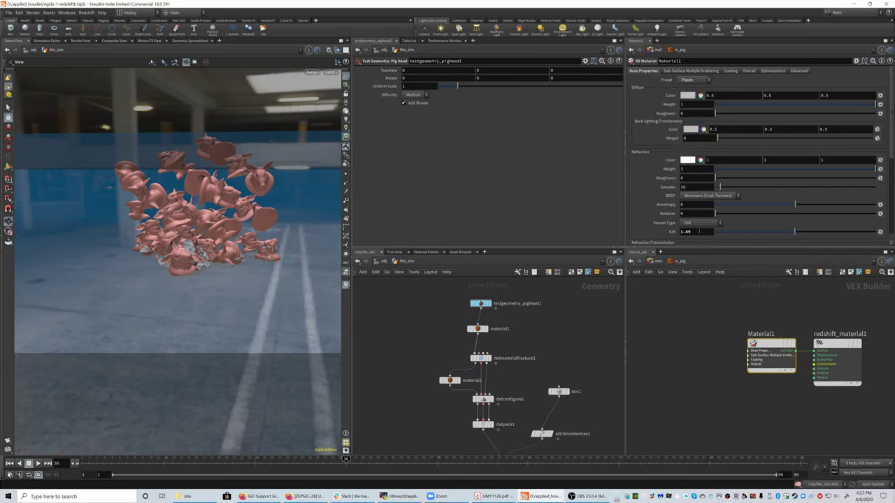
pyautogui.click(697, 231)
pyautogui.write('1.025')
pyautogui.press('Return')
# - Add an RS Texture node to the rs_pig network and load $HIP/tex/lowres.jpg as its image
pyautogui.press('Tab')
pyautogui.write('rste')
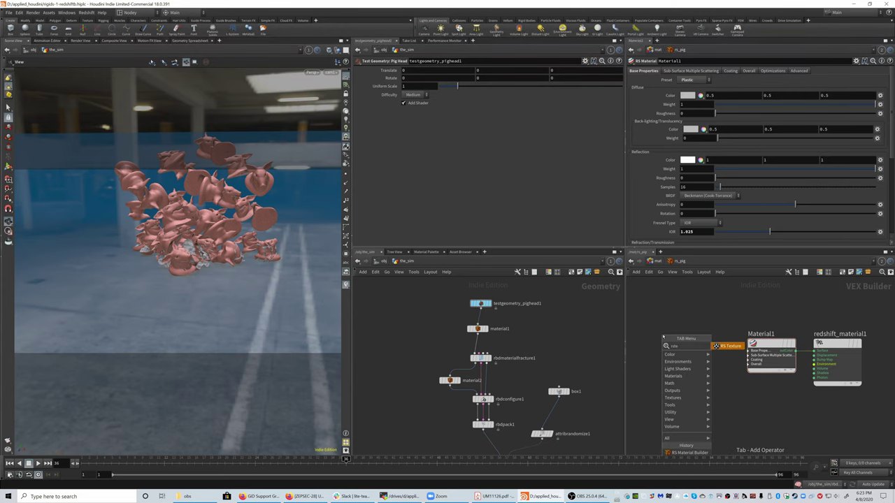
pyautogui.press('Return')
pyautogui.click(657, 319)
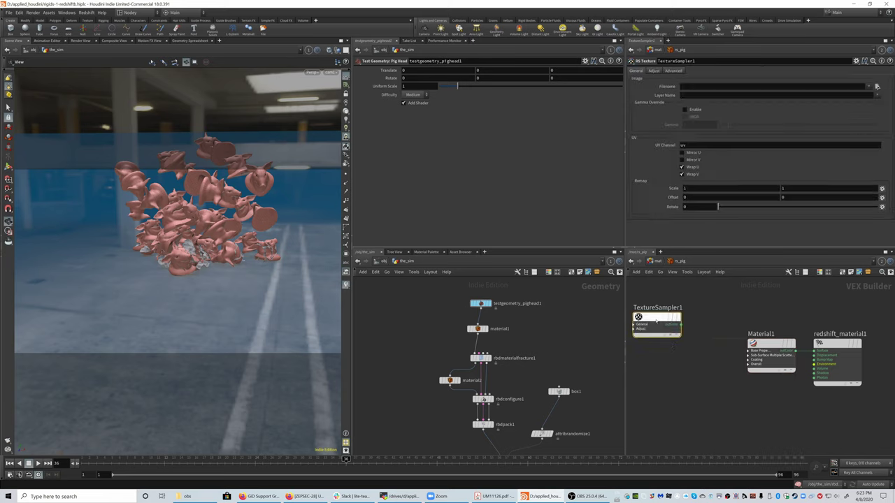
pyautogui.click(877, 86)
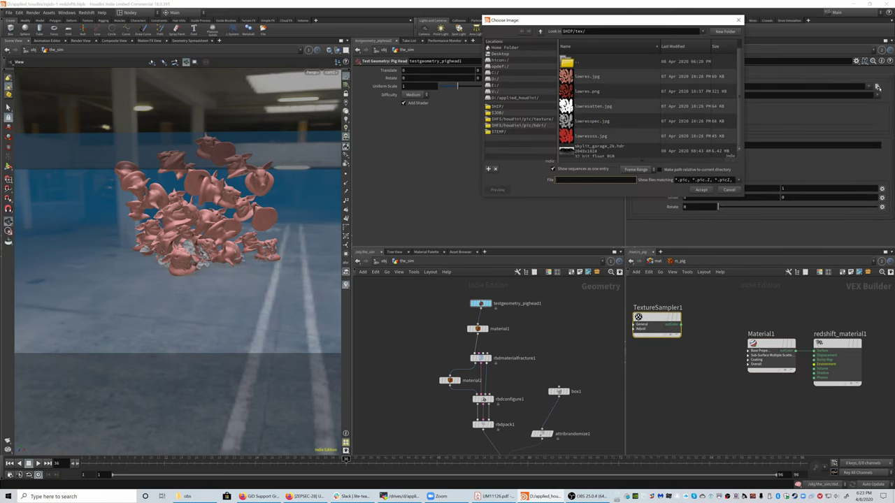
pyautogui.click(496, 107)
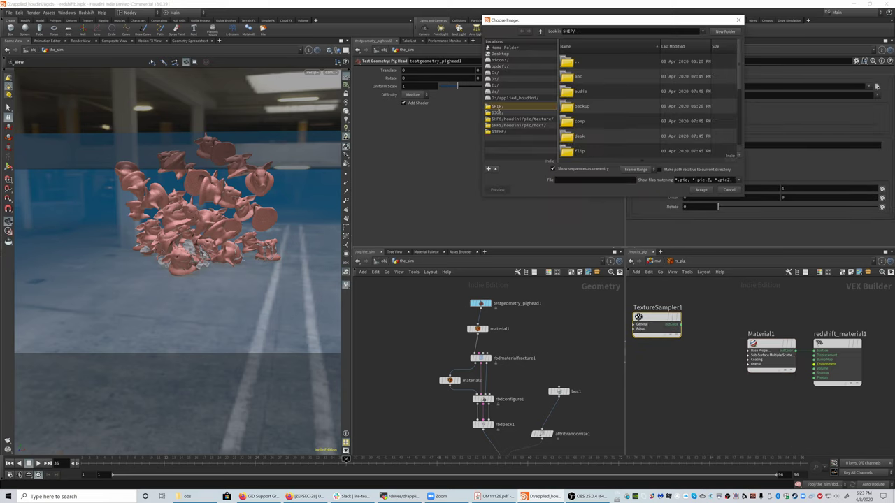
pyautogui.scroll(-3, 579, 136)
pyautogui.doubleClick(594, 123)
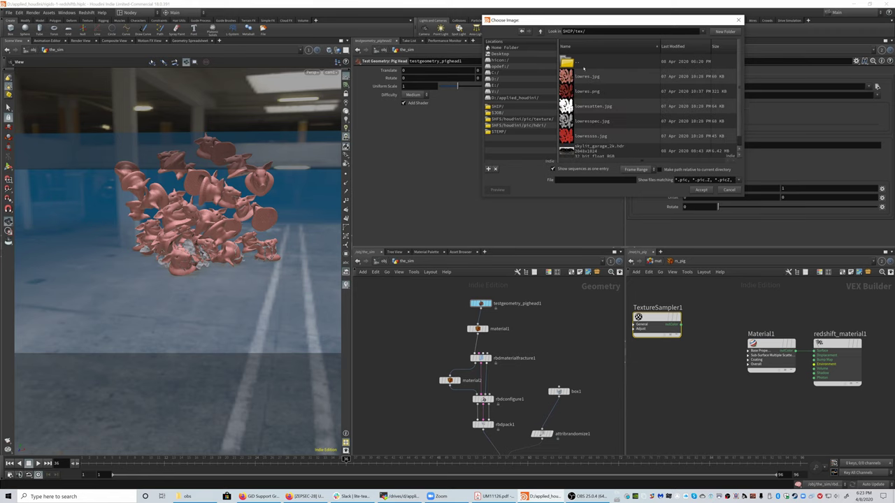
pyautogui.click(587, 76)
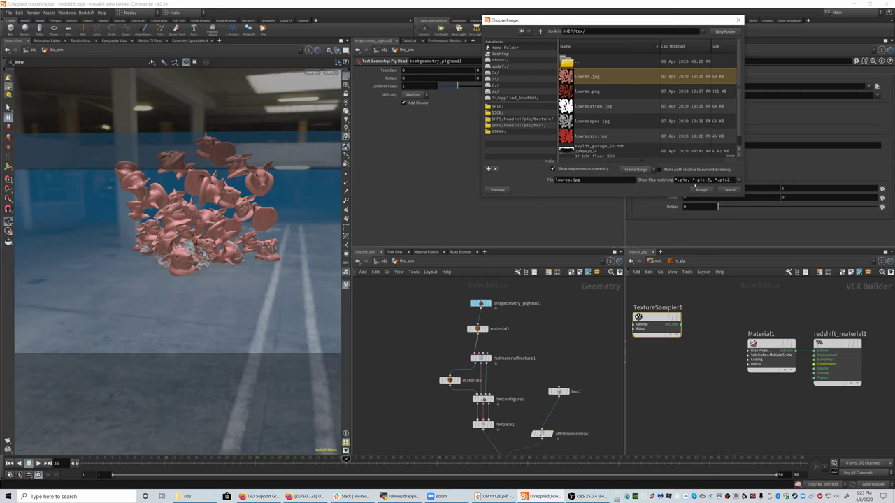
pyautogui.click(700, 190)
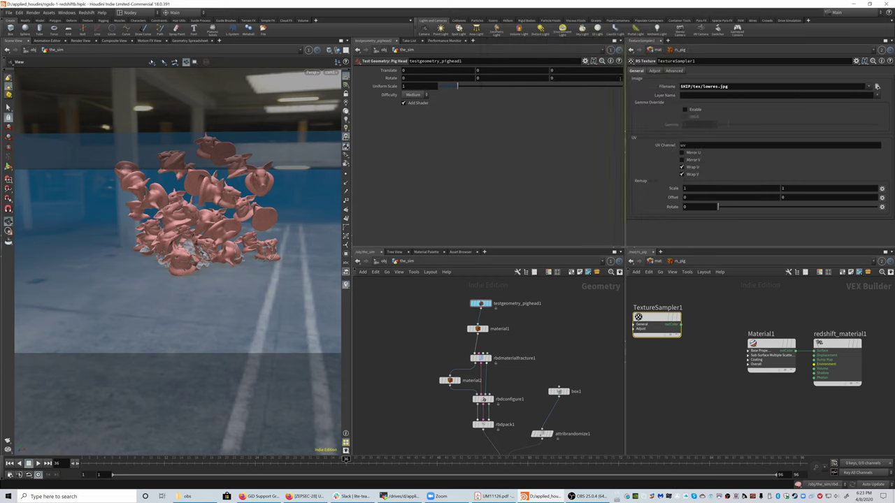
# - Connect TextureSampler1's color output to Material1's diffuse_color input, and check the result in the Redshift IPR preview
pyautogui.moveTo(661, 327); pyautogui.dragTo(669, 320)
pyautogui.click(749, 350)
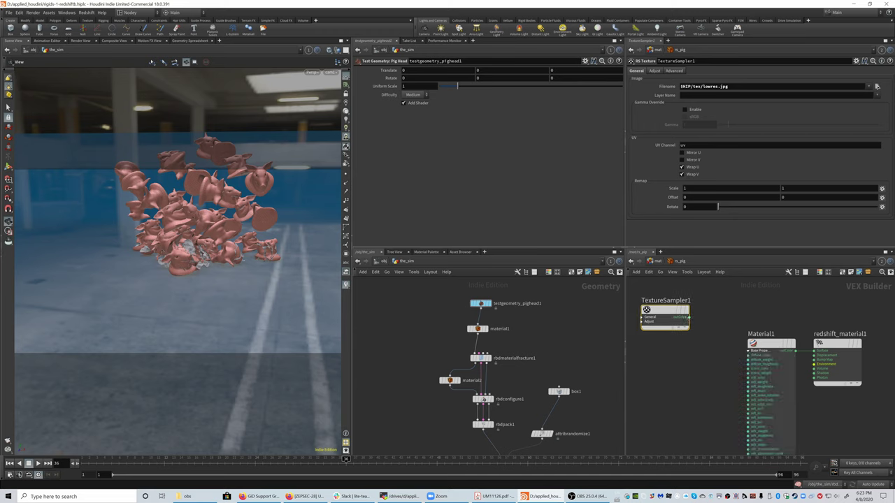
pyautogui.click(687, 316)
pyautogui.click(748, 354)
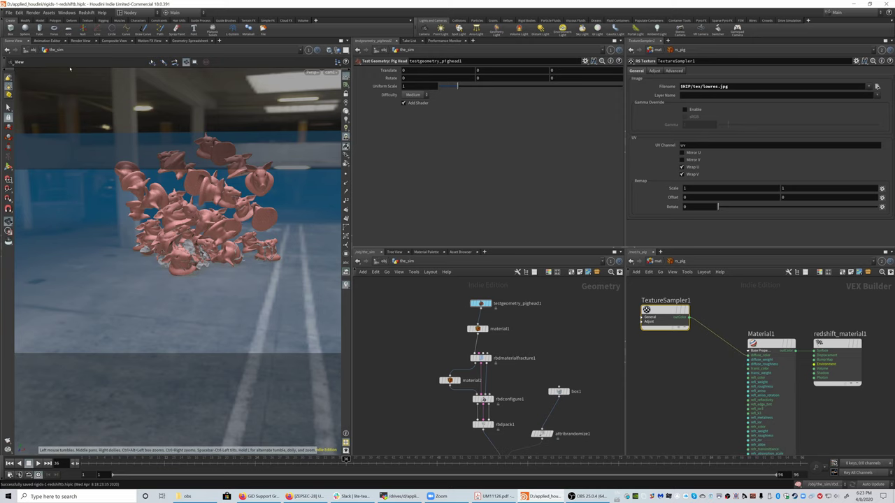
pyautogui.click(83, 41)
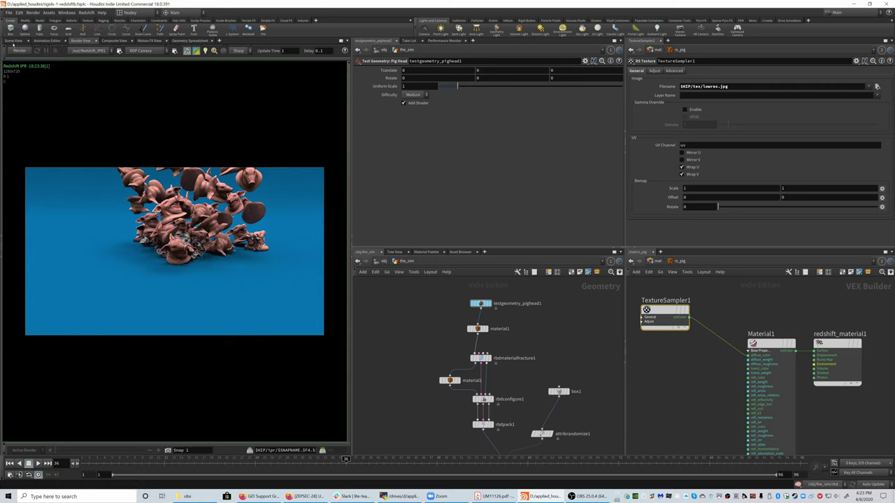
pyautogui.click(12, 40)
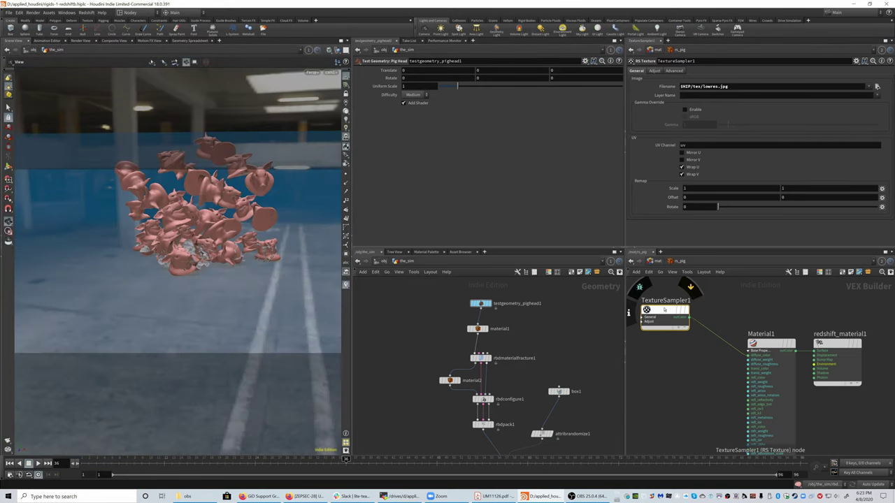
# - Duplicate TextureSampler1, load $HIP/tex/lowresatten.jpg in the copy, and connect its color output to Material1's refl_roughness input
pyautogui.keyDown('alt'); pyautogui.moveTo(666, 310); pyautogui.dragTo(666, 348); pyautogui.keyUp('alt')
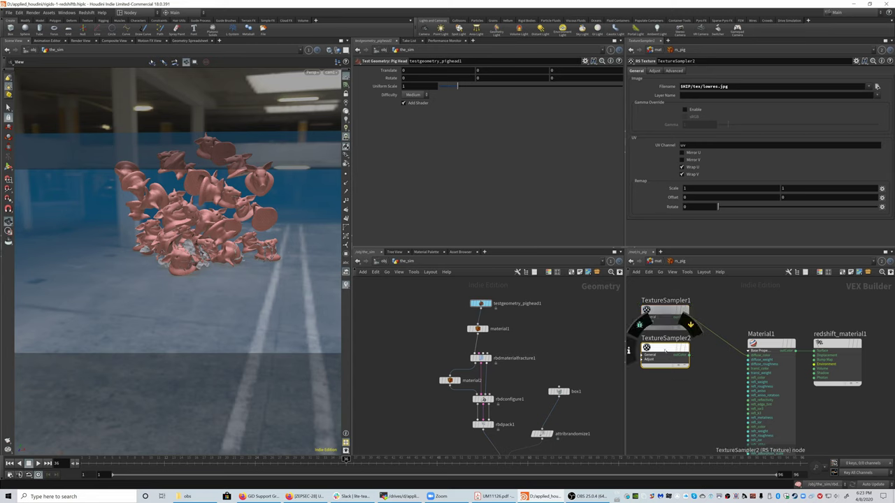
pyautogui.moveTo(664, 348); pyautogui.dragTo(664, 355)
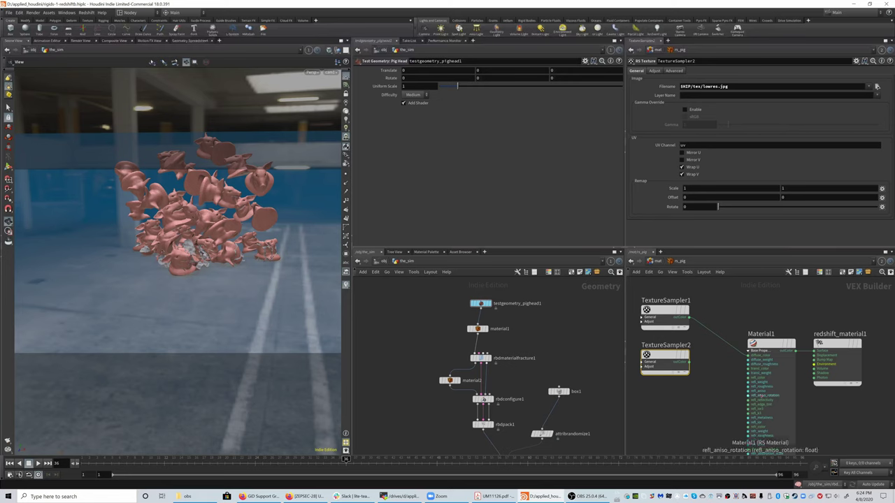
pyautogui.click(877, 87)
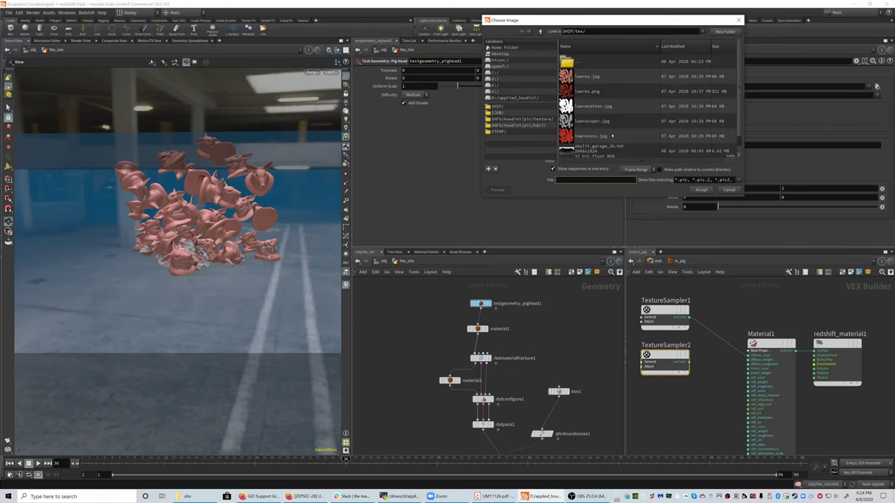
pyautogui.click(572, 107)
pyautogui.click(701, 190)
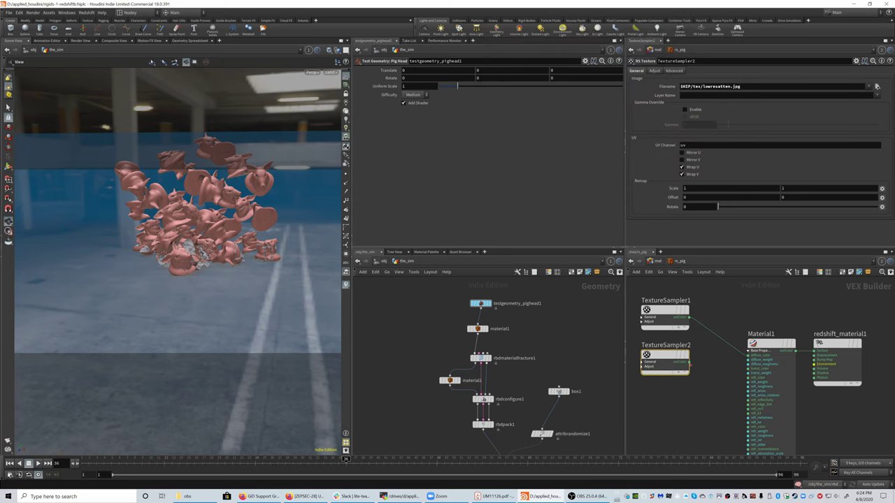
pyautogui.moveTo(691, 365); pyautogui.dragTo(748, 385)
# - Duplicate TextureSampler2 below the original and load $HIP/tex/lowresspec.jpg as the copy's image
pyautogui.hotkey('ctrl', 'c')
pyautogui.hotkey('ctrl', 'v')
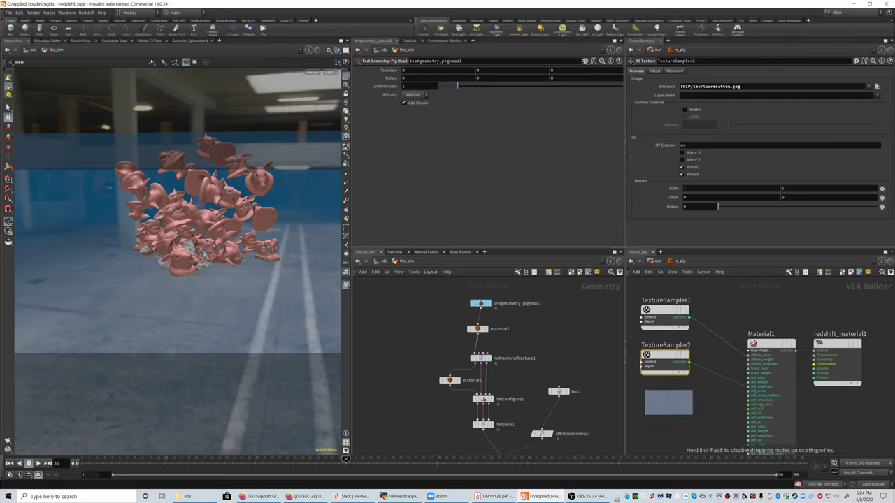
pyautogui.click(659, 396)
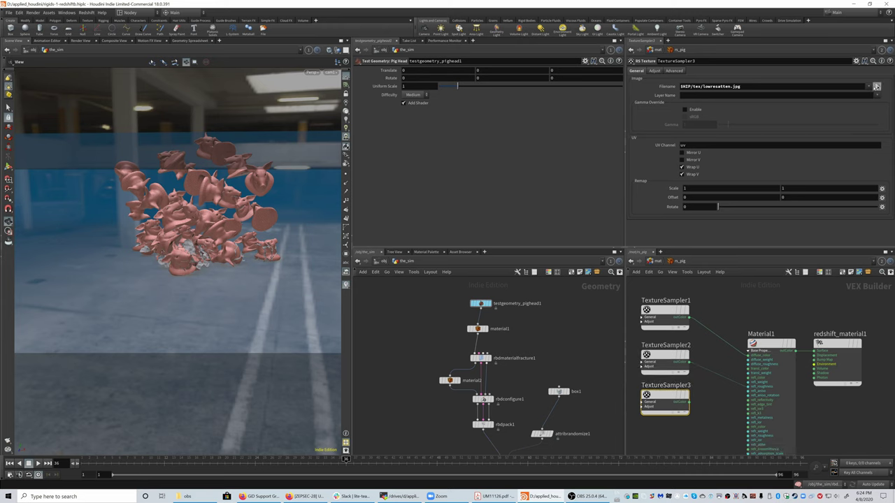
pyautogui.click(877, 86)
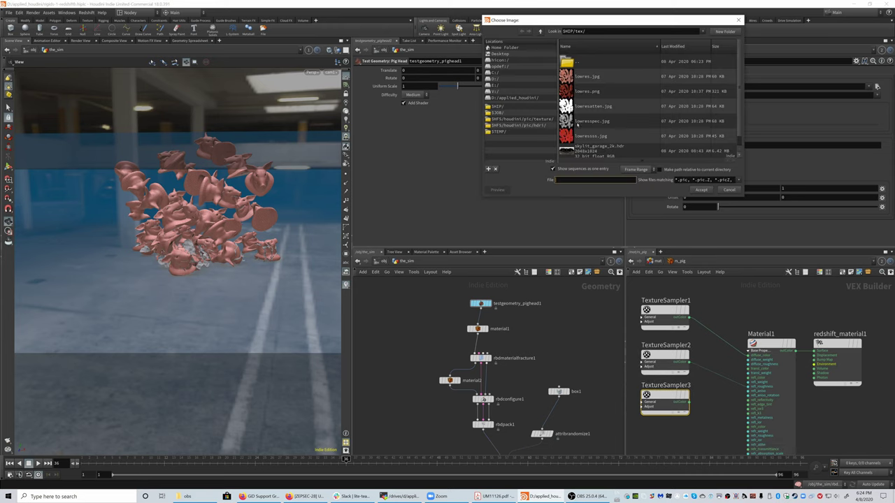
pyautogui.scroll(-1, 577, 126)
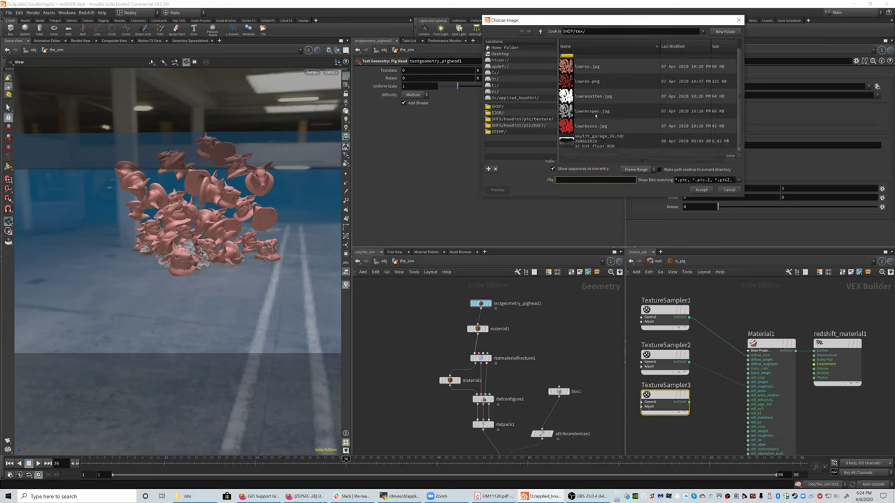
pyautogui.click(592, 111)
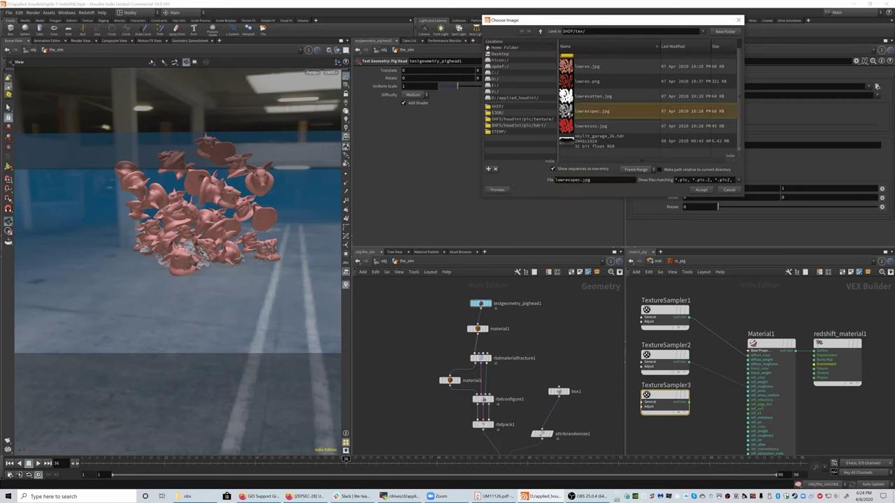
pyautogui.click(701, 190)
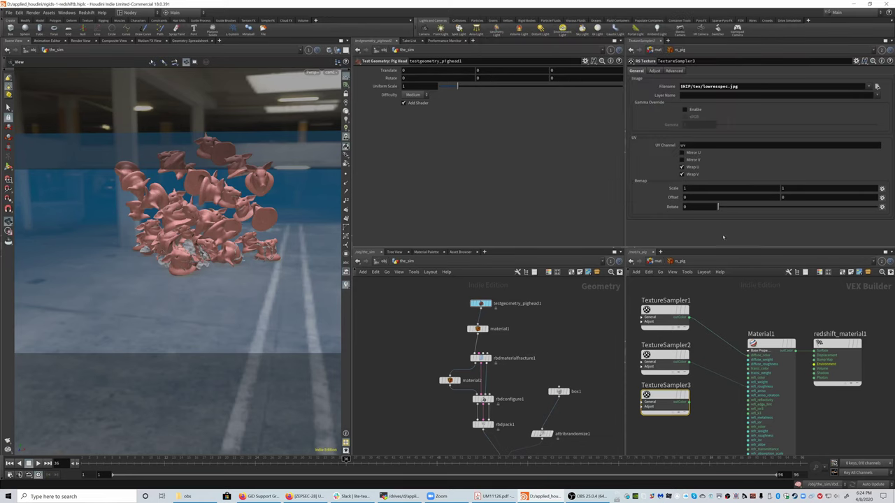
# - Connect TextureSampler3's color output to Material1's ss_extinction_coeff input
pyautogui.scroll(-3, 731, 300)
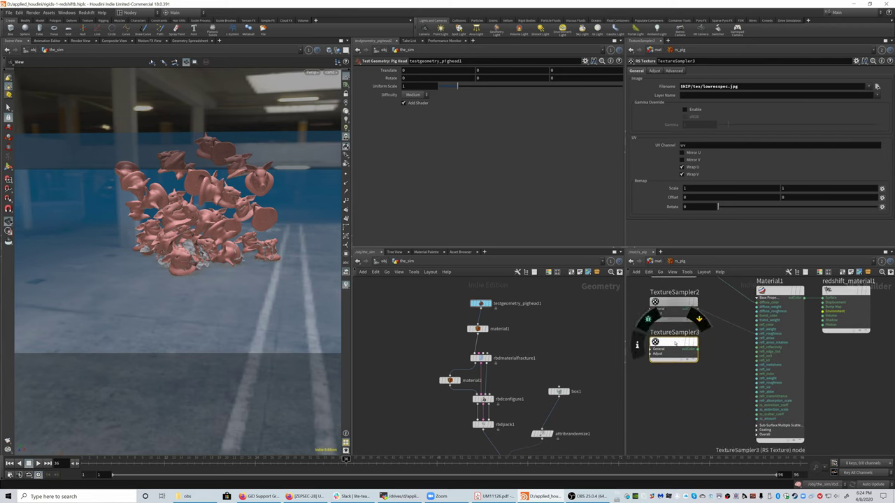
pyautogui.moveTo(674, 349); pyautogui.dragTo(674, 353)
pyautogui.click(697, 352)
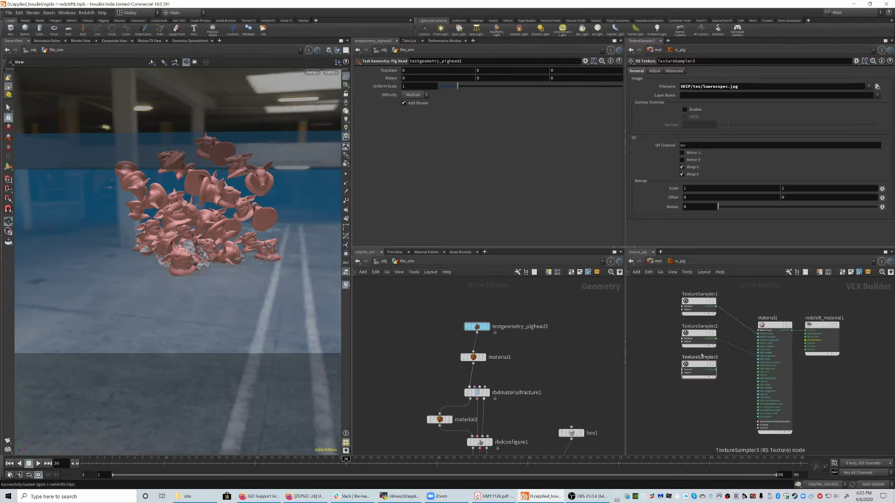
pyautogui.click(699, 364)
pyautogui.scroll(2, 656, 363)
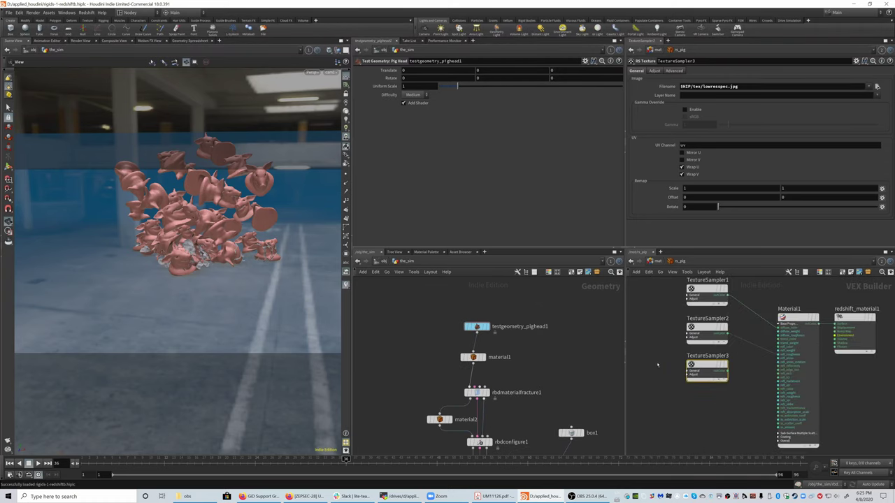
pyautogui.moveTo(662, 351); pyautogui.dragTo(643, 356, button='middle')
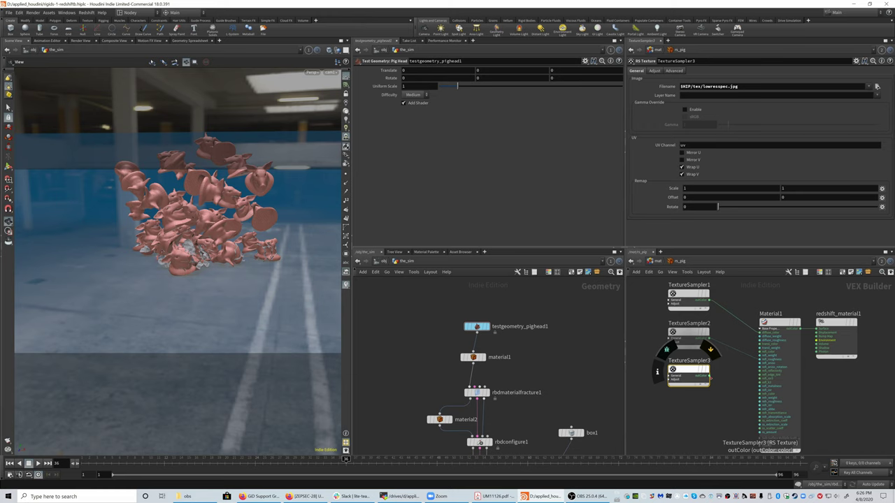
pyautogui.click(708, 375)
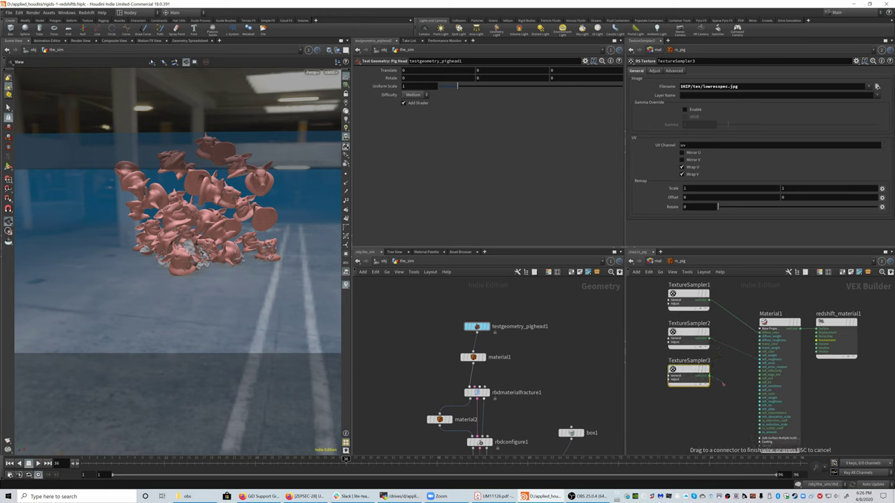
pyautogui.click(758, 423)
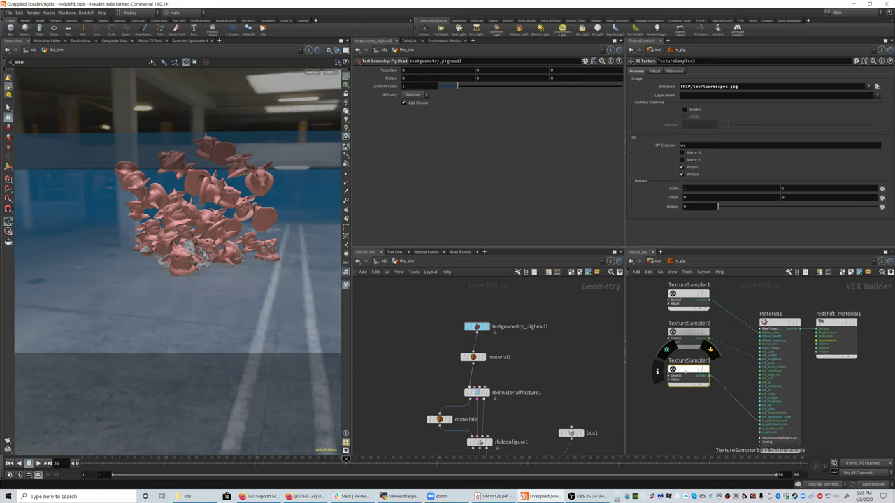
# - Duplicate TextureSampler3 and connect the copy's color output to Material1's ss_scatter_coeff input
pyautogui.keyDown('alt'); pyautogui.moveTo(684, 370); pyautogui.dragTo(685, 405); pyautogui.keyUp('alt')
pyautogui.click(709, 411)
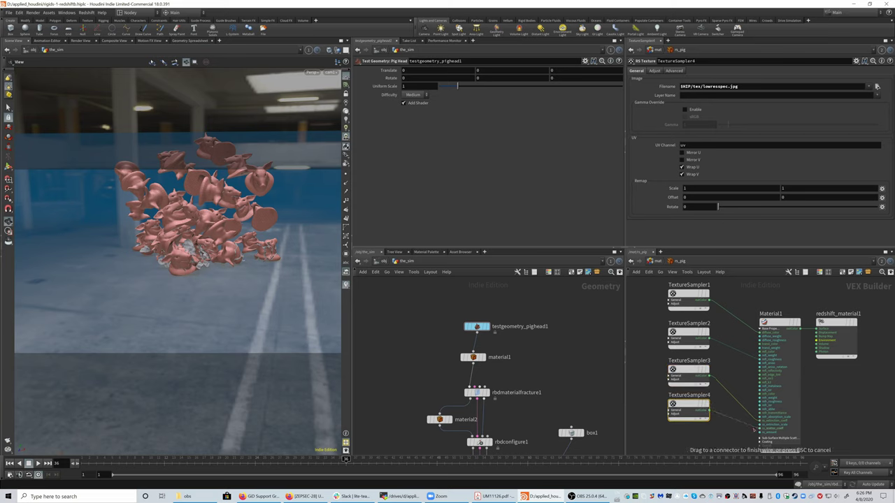
pyautogui.press('Escape')
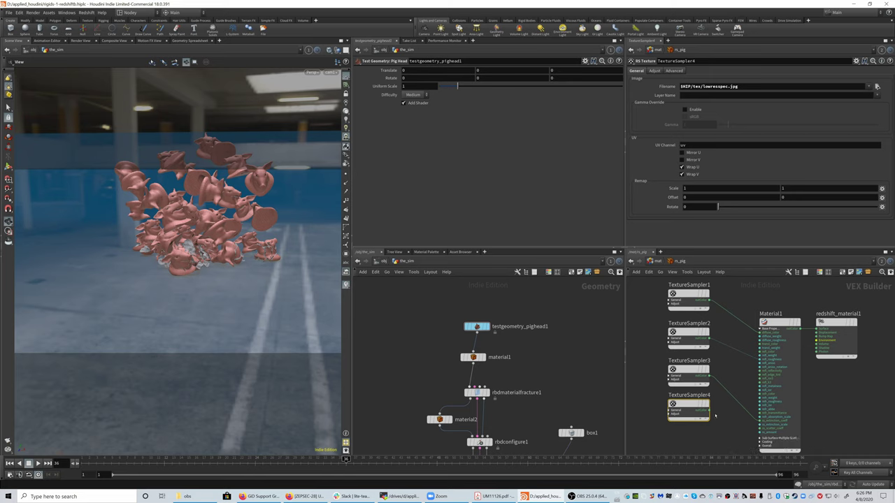
pyautogui.click(709, 411)
# - Save the scene and check the textured pigs in the Redshift IPR preview before returning to the 3D scene view
pyautogui.hotkey('ctrl', 's')
pyautogui.click(83, 29)
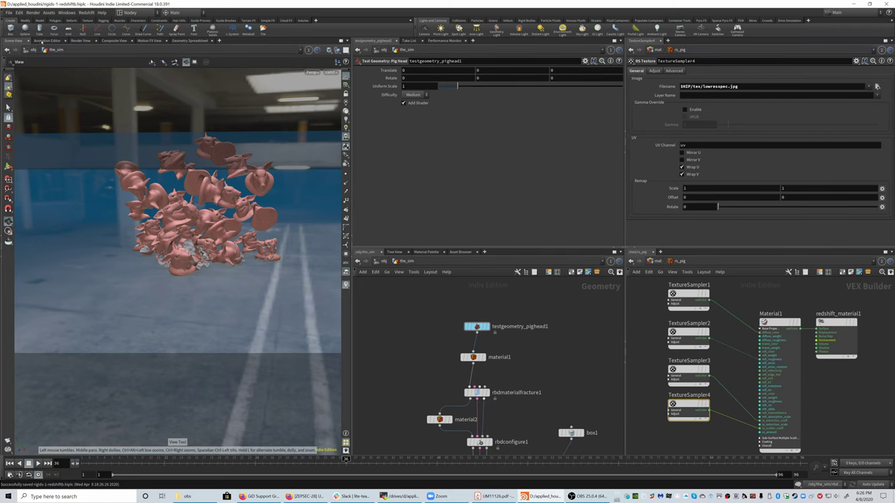
pyautogui.click(79, 40)
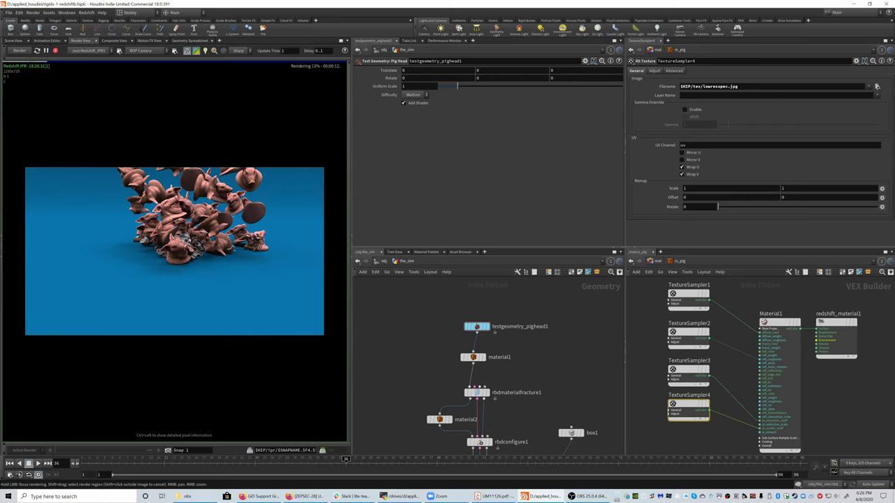
pyautogui.click(14, 40)
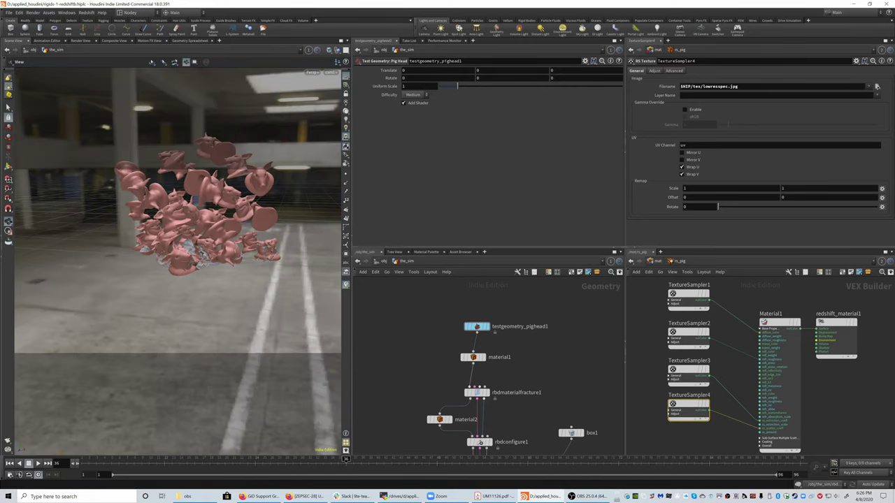
# - Switch the material network pane to the out network and look inside the ground object
pyautogui.click(655, 261)
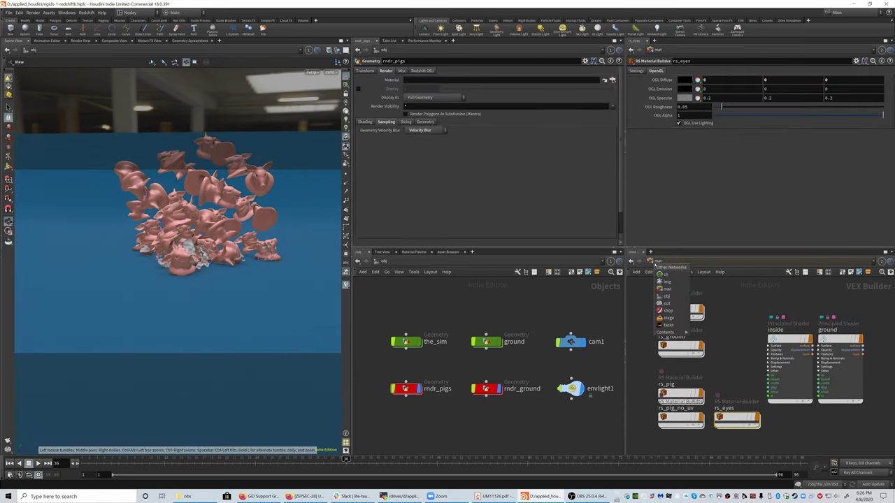
pyautogui.click(664, 304)
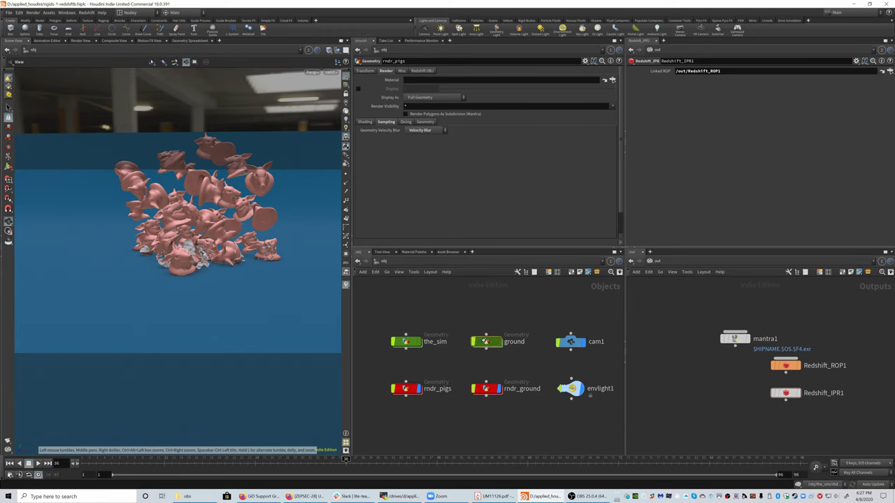
pyautogui.doubleClick(487, 341)
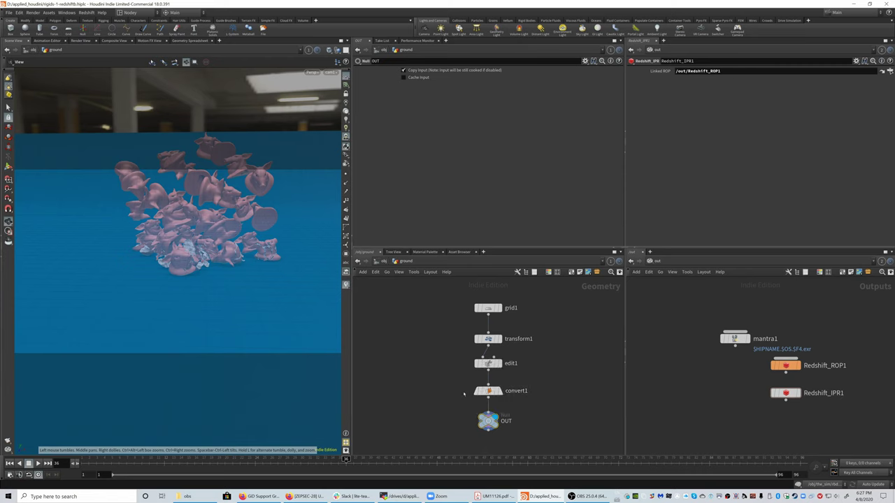
pyautogui.click(383, 261)
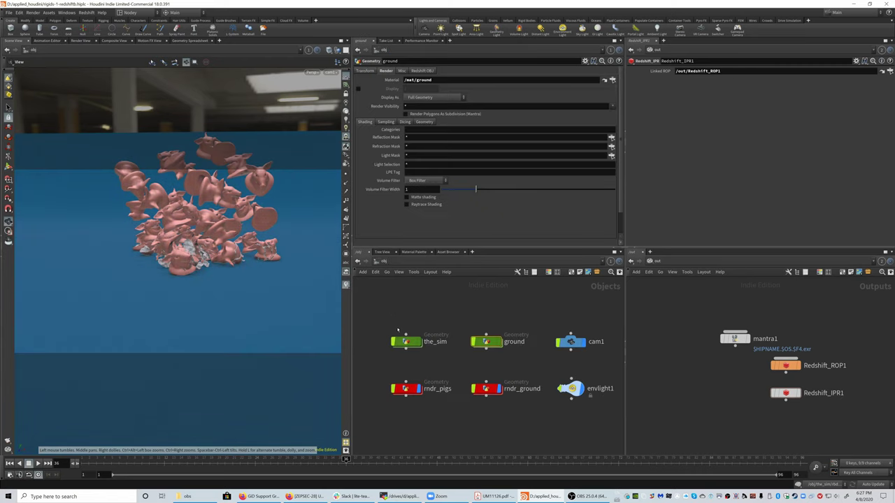
# - Inside the_sim, bypass the unpack1 node above the OUT null
pyautogui.doubleClick(409, 340)
pyautogui.moveTo(533, 422); pyautogui.dragTo(521, 302, button='middle')
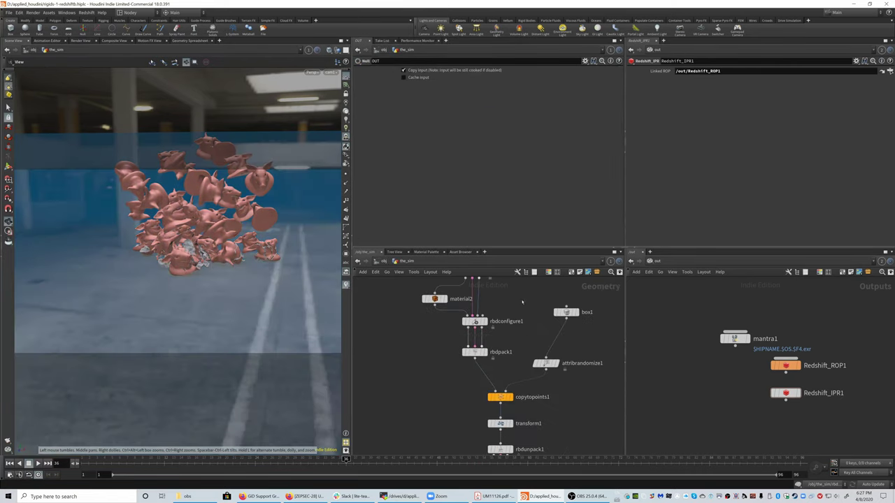
pyautogui.moveTo(459, 428); pyautogui.dragTo(485, 324, button='middle')
pyautogui.moveTo(489, 419); pyautogui.dragTo(499, 378, button='middle')
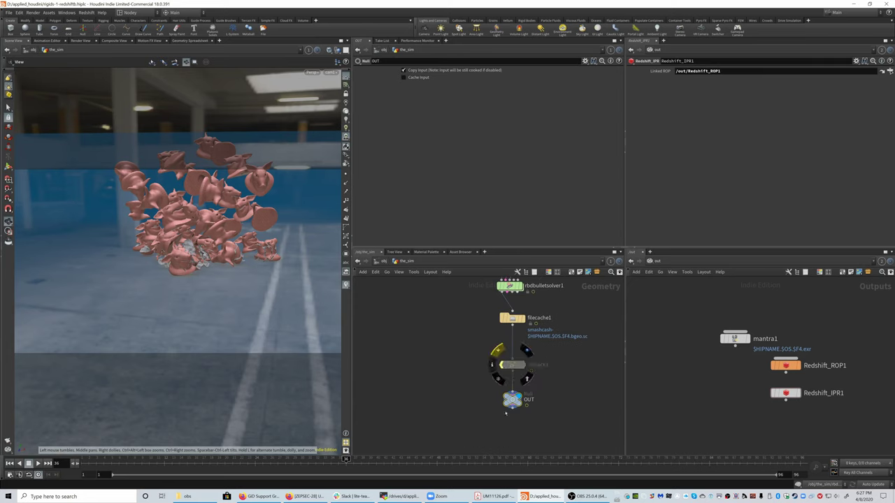
pyautogui.click(497, 349)
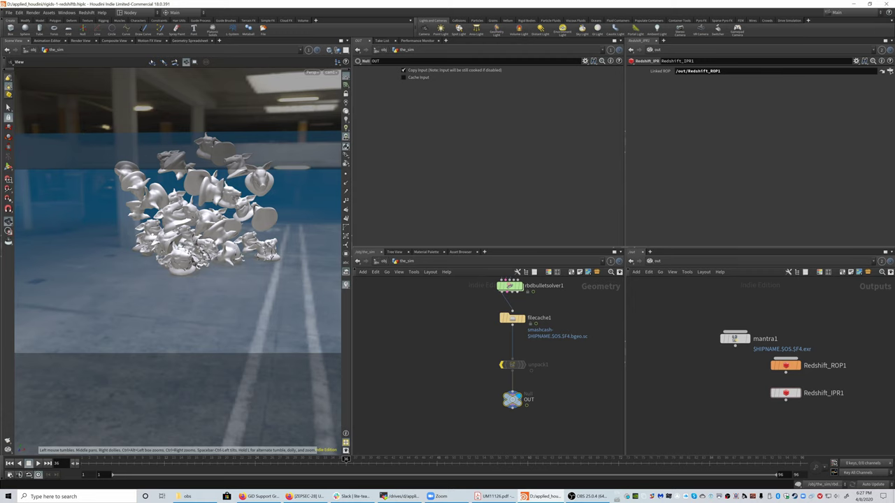
# - Run the Redshift IPR render of the packed pigs, stop it, and return to the 3D scene view
pyautogui.click(81, 41)
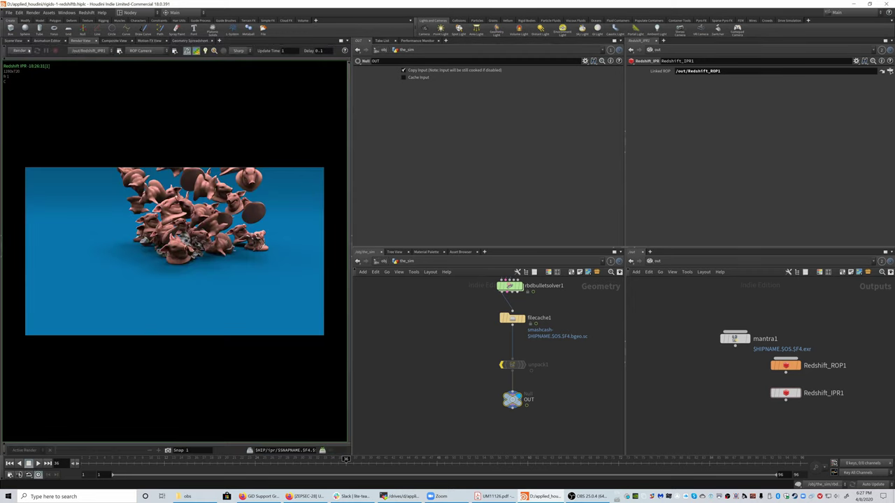
pyautogui.click(19, 50)
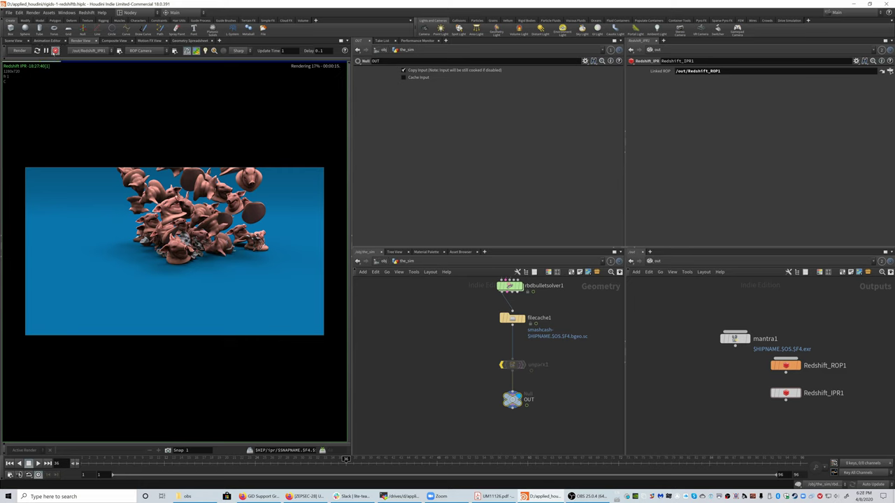
pyautogui.click(55, 50)
pyautogui.click(14, 40)
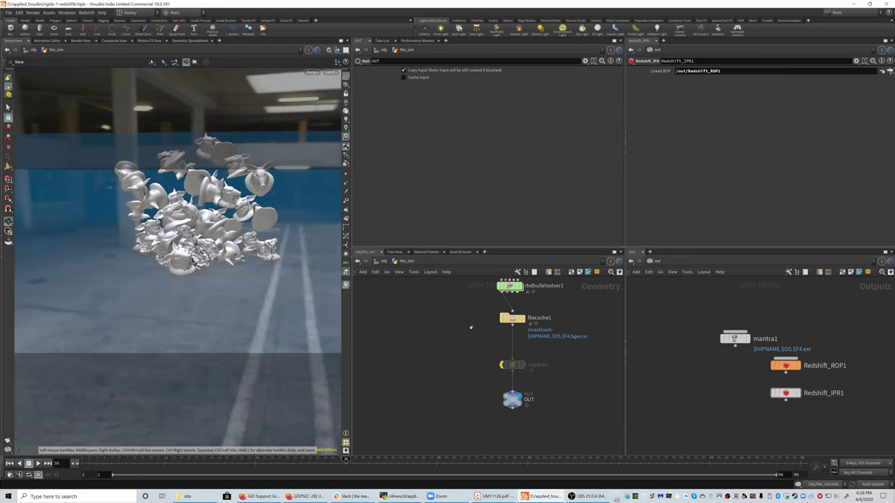
# - Turn unpack1's bypass off and back on to compare the viewport shading, and go back up to the object level
pyautogui.moveTo(511, 365)
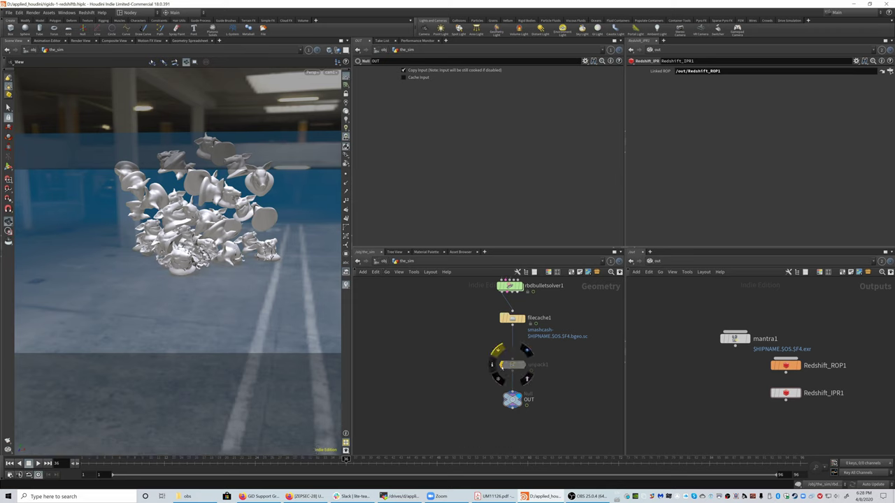
pyautogui.click(497, 349)
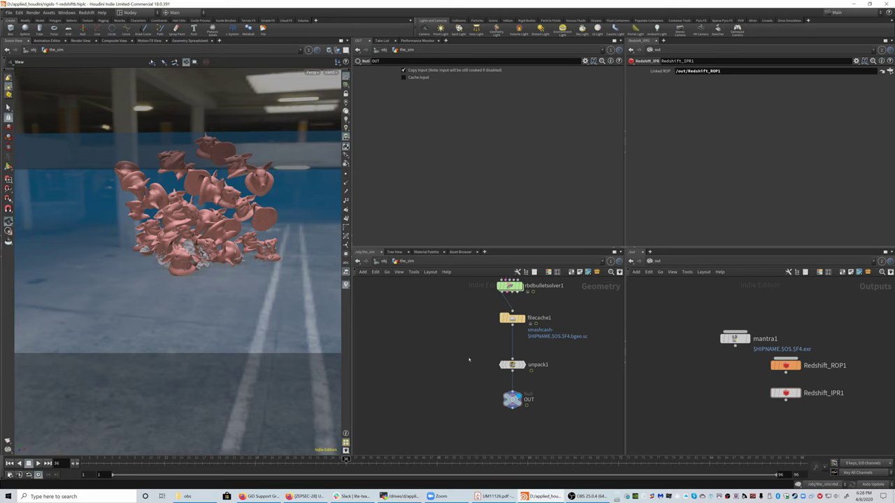
pyautogui.click(497, 349)
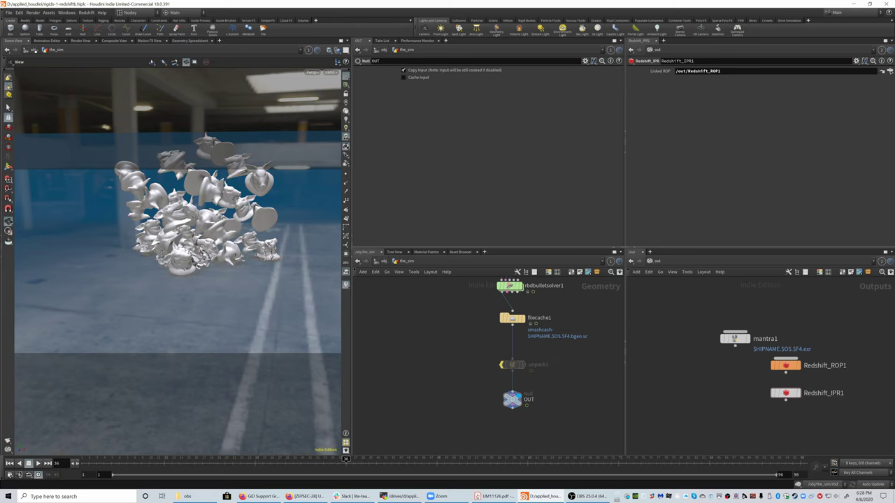
pyautogui.press('u')
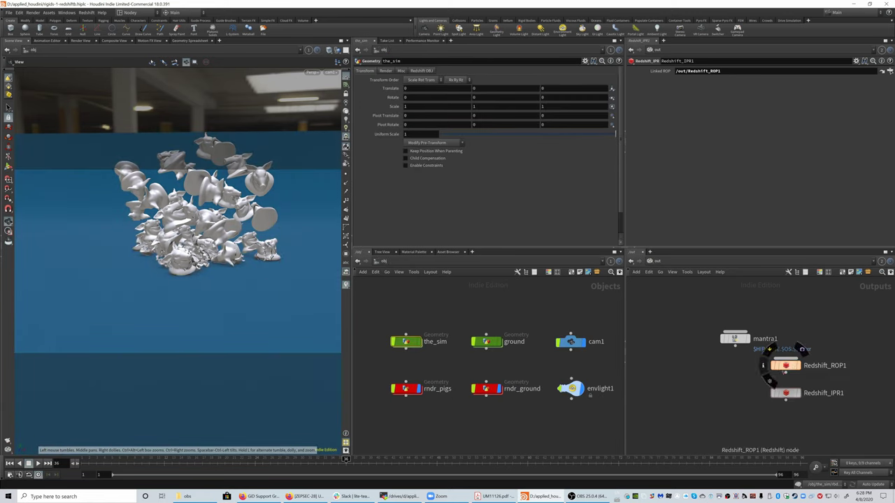
# - Enable Motion Blur in Redshift_ROP1's Redshift settings while showing the IPR render view
pyautogui.click(785, 365)
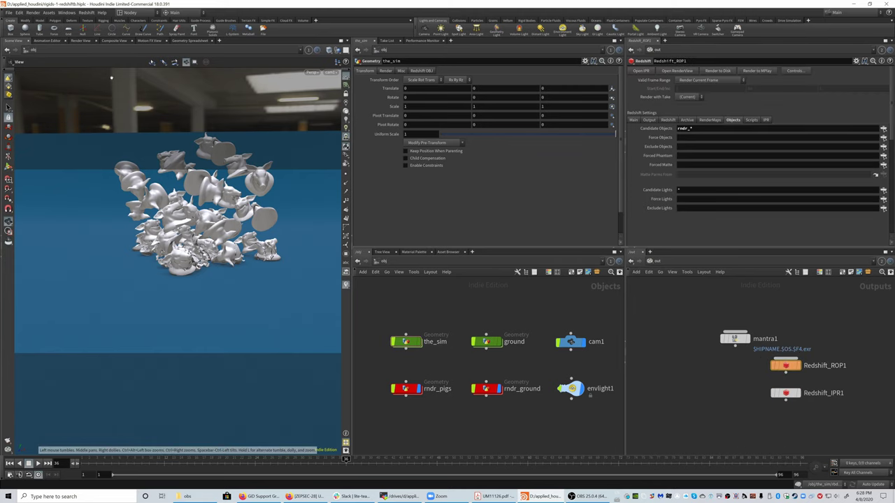
pyautogui.click(80, 40)
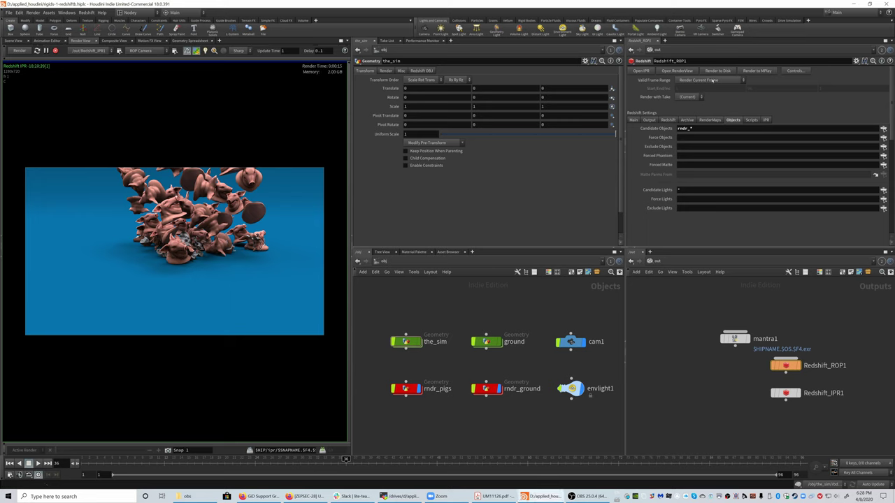
pyautogui.click(670, 120)
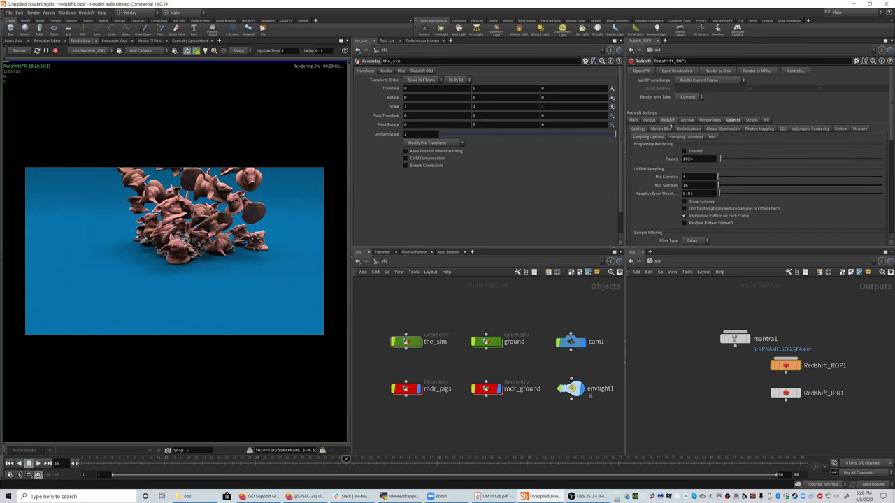
pyautogui.click(659, 129)
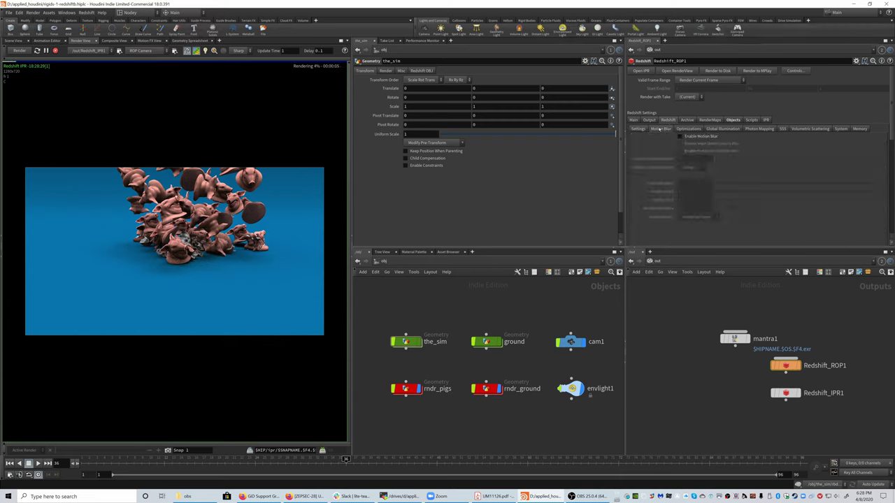
pyautogui.click(679, 136)
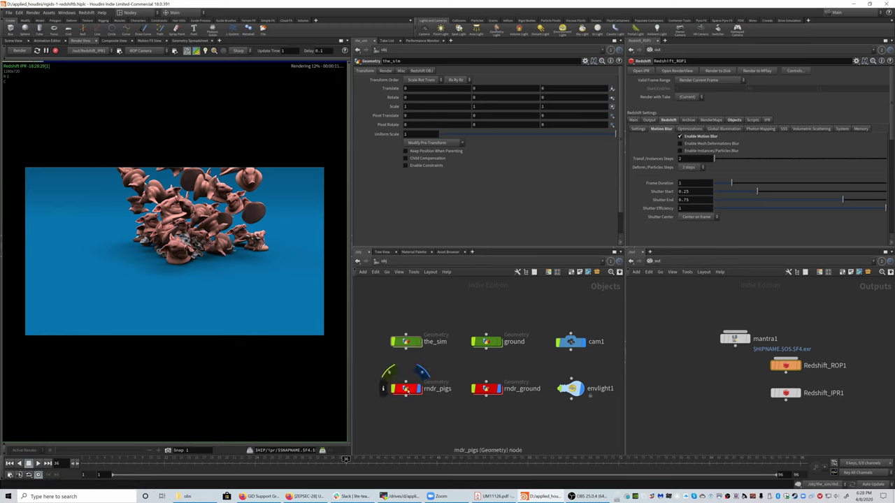
# - Check rndr_pigs' render sampling settings, look at the node chain inside the_sim, and return to the object level
pyautogui.click(392, 389)
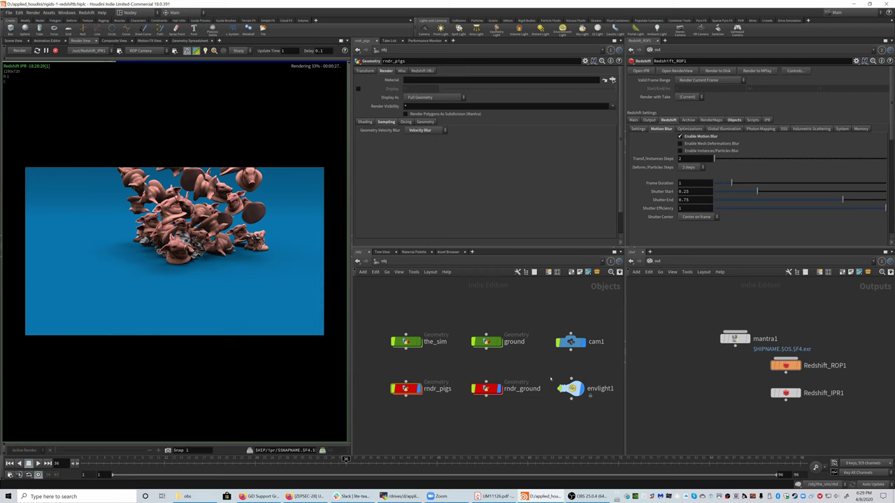
pyautogui.click(408, 342)
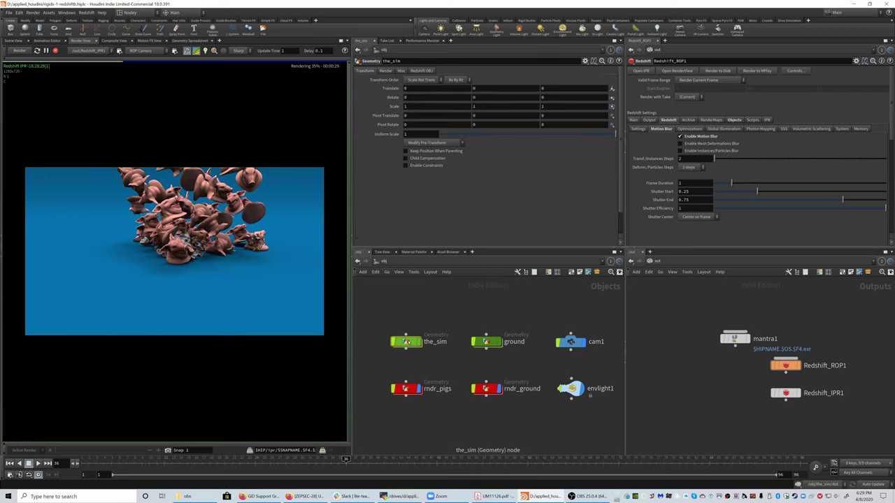
pyautogui.doubleClick(408, 341)
pyautogui.moveTo(512, 365)
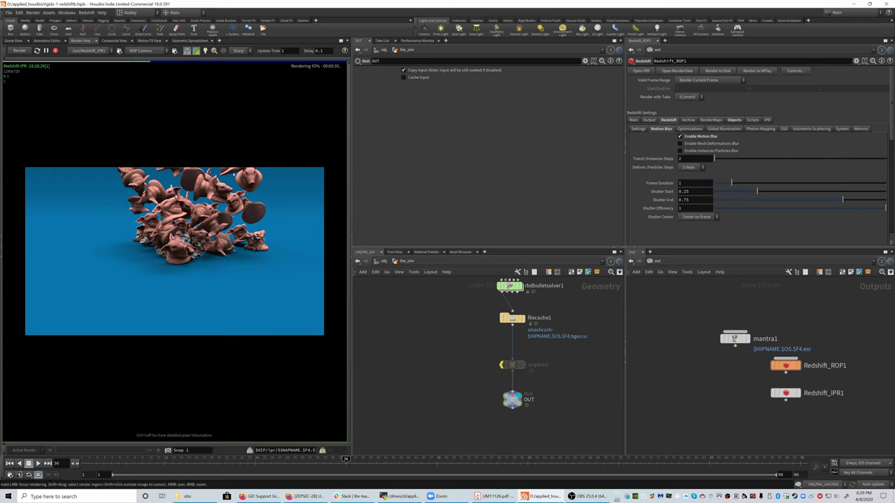
pyautogui.press('u')
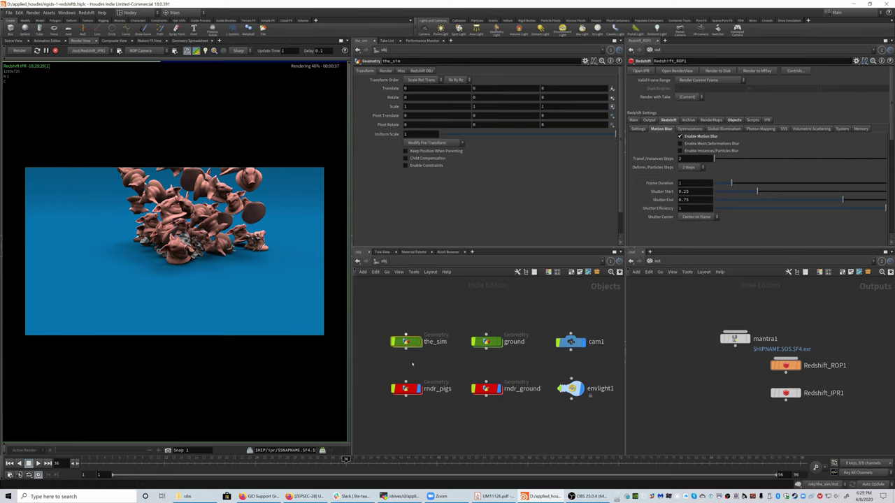
# - In rndr_pigs' Redshift object settings, enable Deformations/Instances/Particles Blur From Velocity Attribute
pyautogui.click(407, 389)
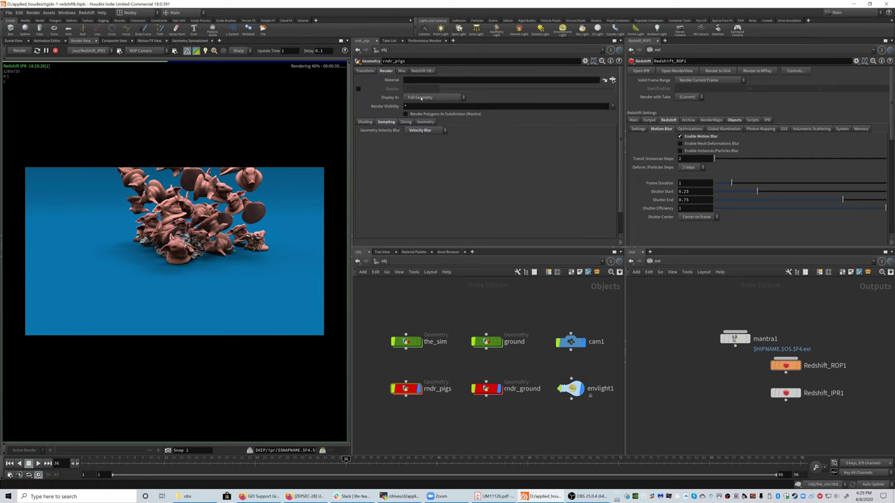
pyautogui.click(417, 72)
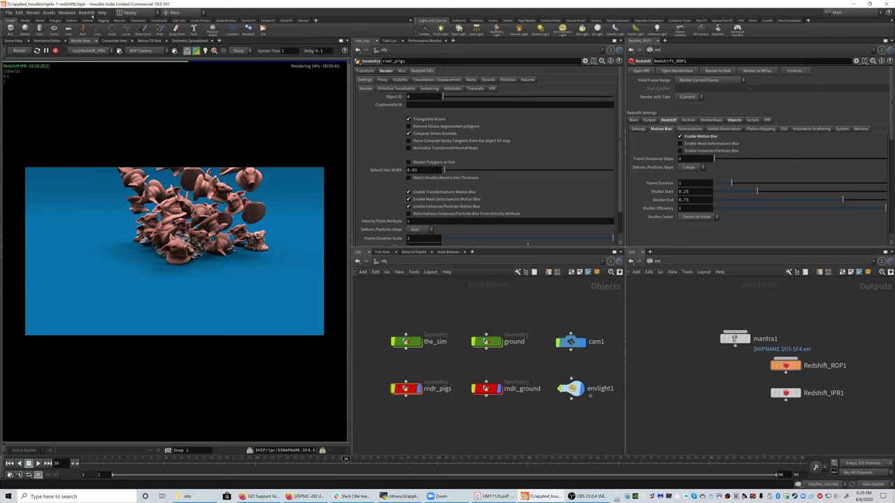
pyautogui.click(87, 13)
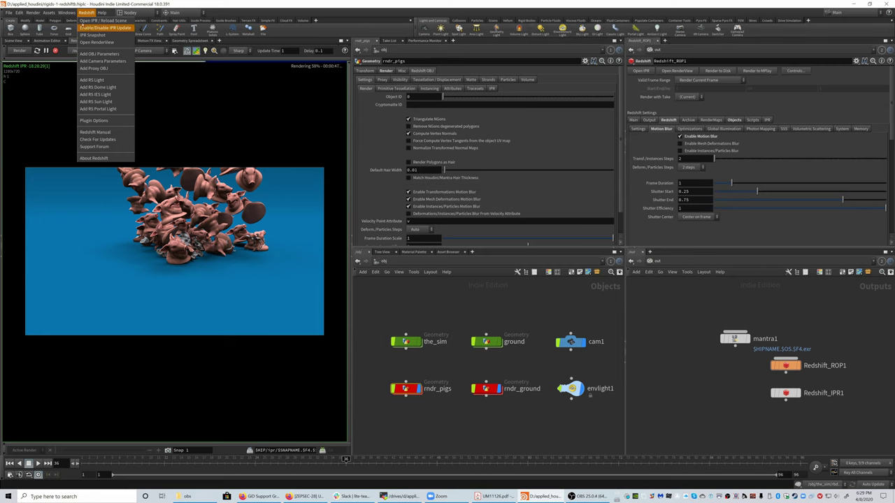
pyautogui.press('Escape')
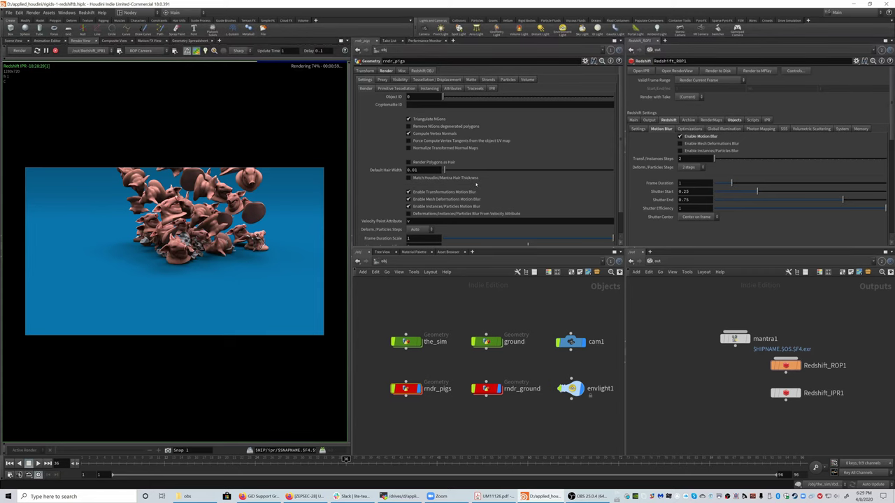
pyautogui.scroll(-2, 476, 184)
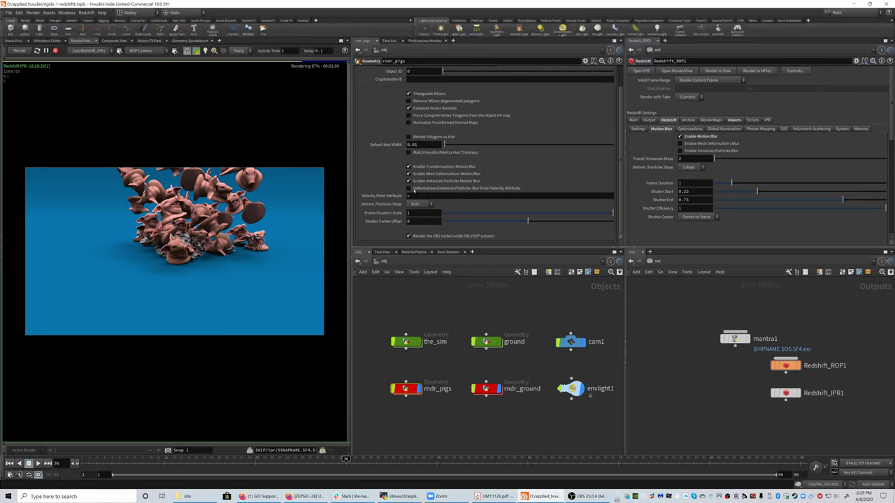
pyautogui.click(408, 189)
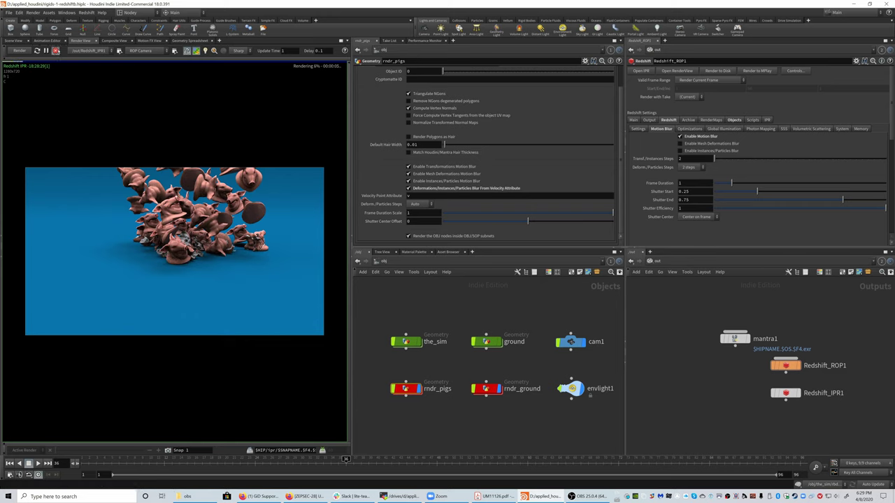
# - Restart the IPR render, and try enabling Instances/Particles Blur on Redshift_ROP1 with another render
pyautogui.click(55, 51)
pyautogui.click(23, 51)
pyautogui.click(680, 151)
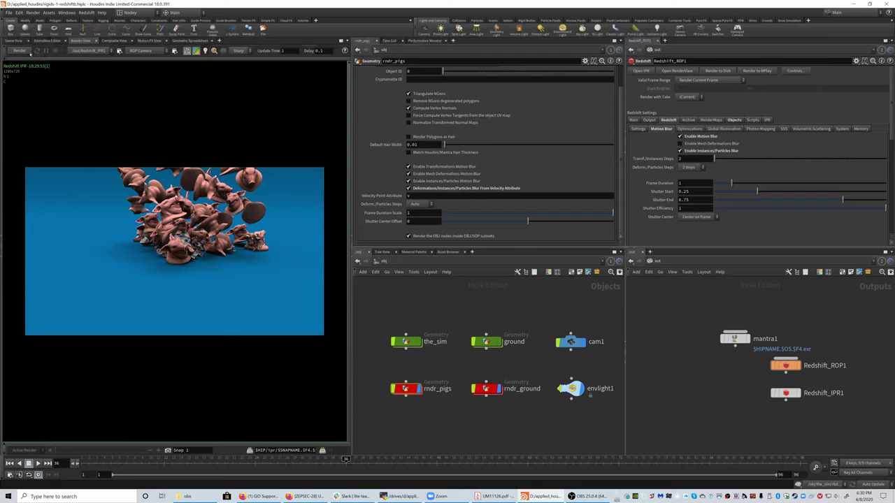
pyautogui.click(20, 52)
# - Enable Mesh Deformations Blur on Redshift_ROP1, restart the IPR render, and turn Instances/Particles Blur off
pyautogui.click(679, 143)
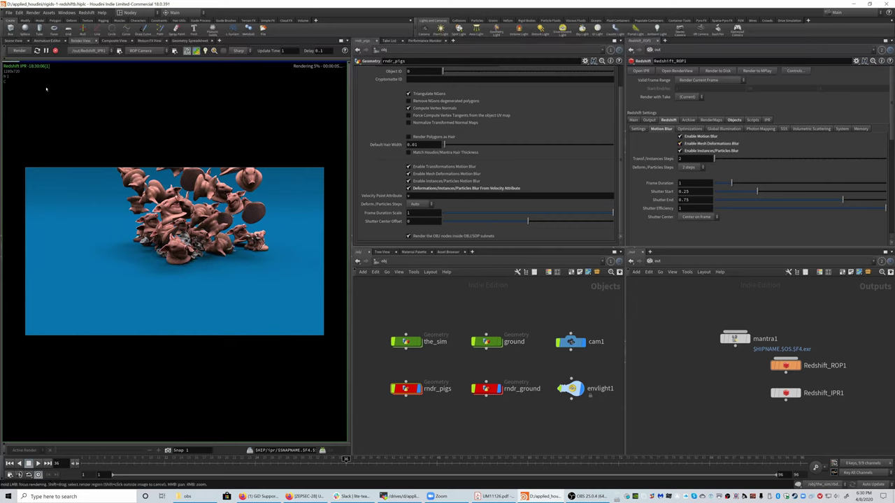
pyautogui.click(55, 50)
pyautogui.click(22, 51)
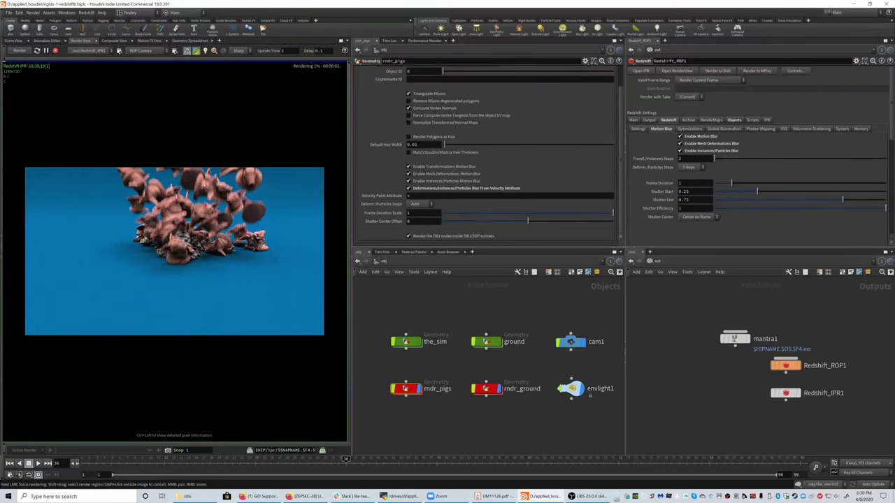
pyautogui.click(679, 150)
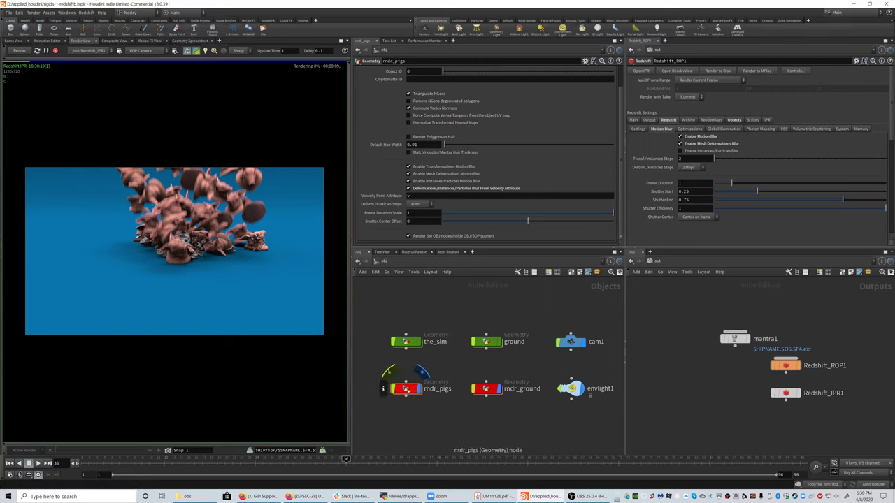
# - Inside the_sim, turn off unpack1's bypass and set its Transfer Attributes to v
pyautogui.doubleClick(408, 342)
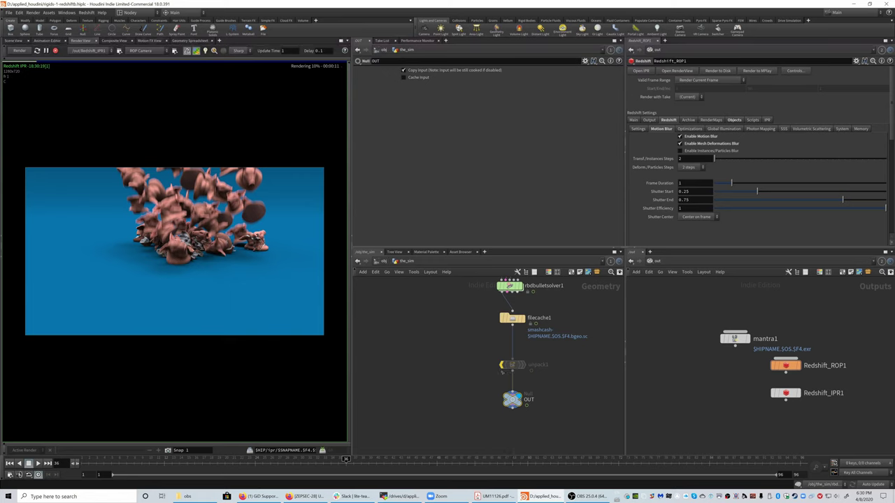
pyautogui.click(497, 349)
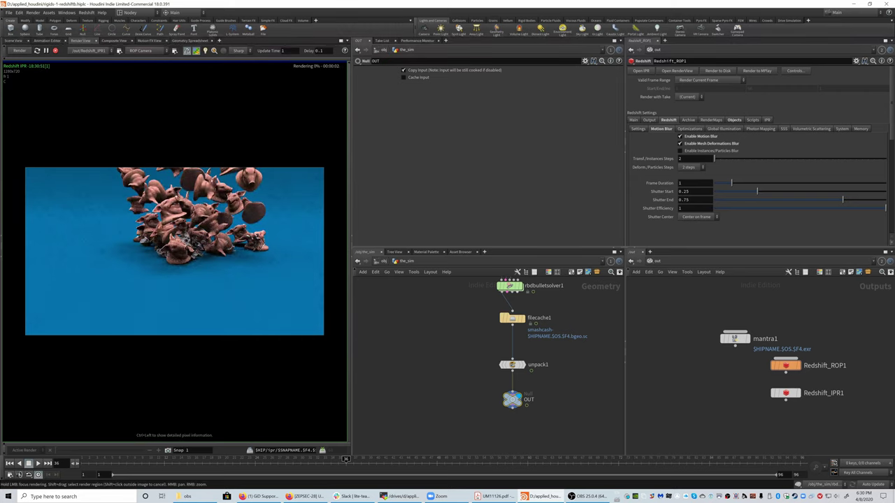
pyautogui.click(511, 370)
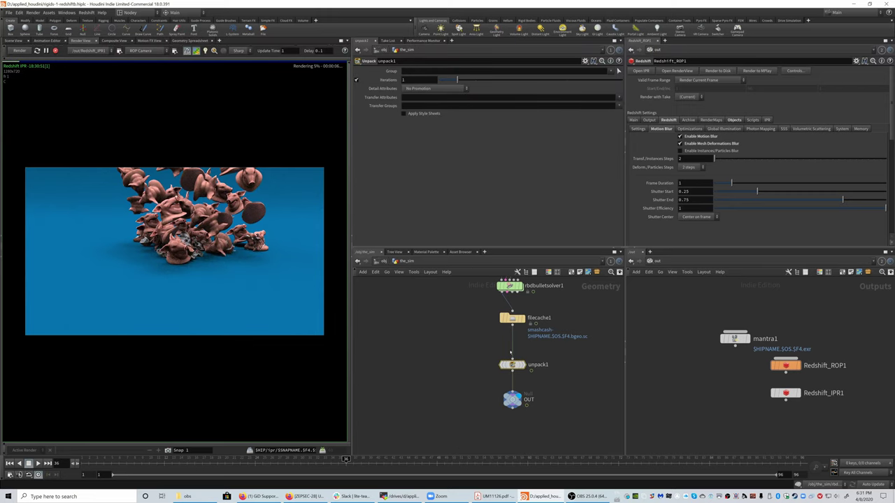
pyautogui.click(414, 97)
pyautogui.write('v')
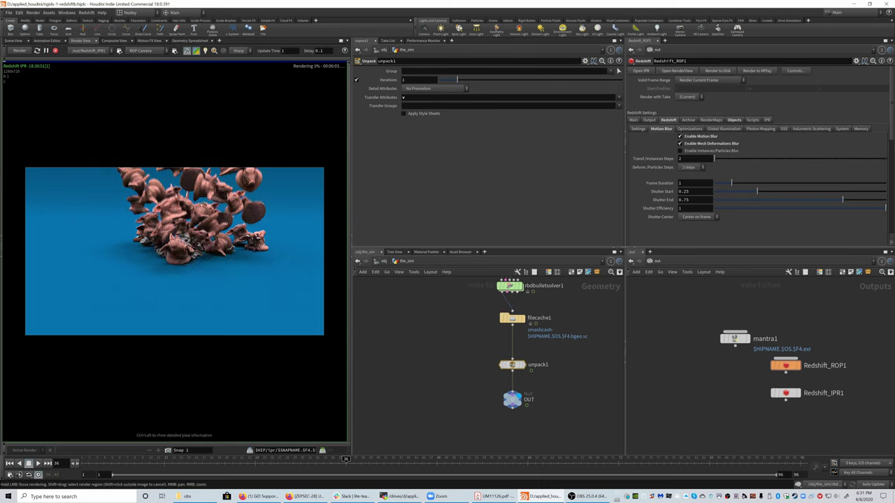
# - Bypass unpack1 again and go back up to the object level
pyautogui.moveTo(464, 362)
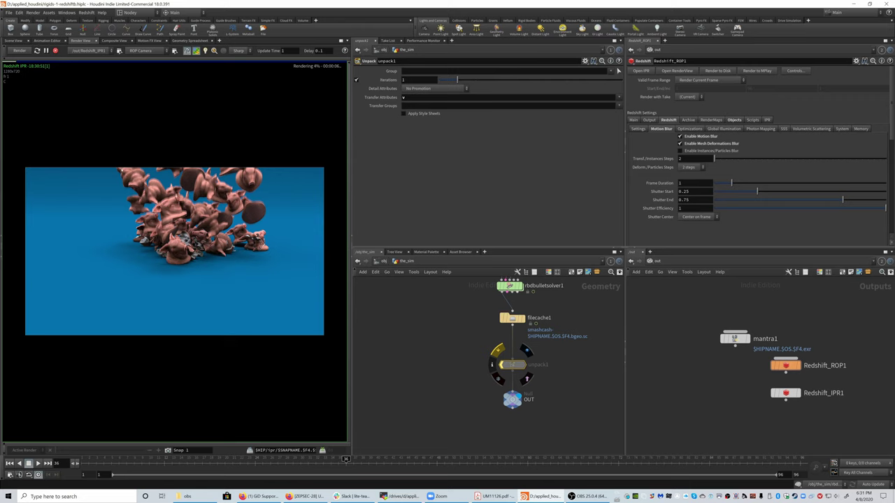
pyautogui.press('u')
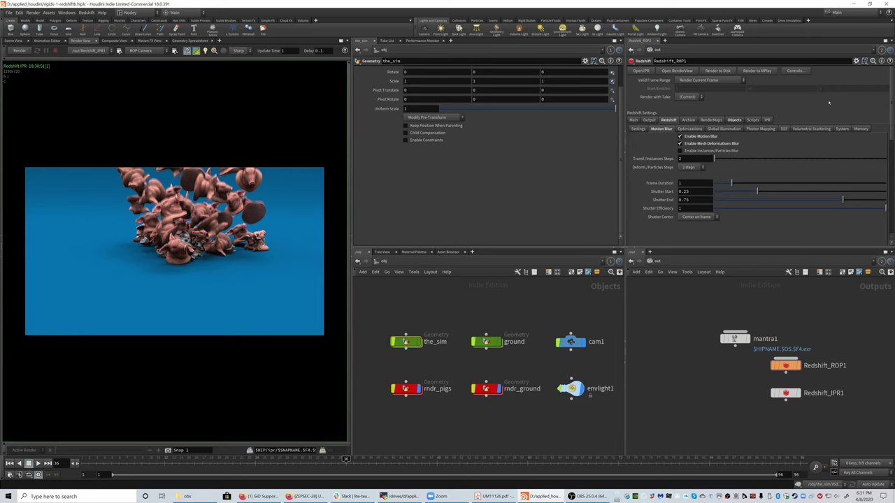
# - Set Redshift_ROP1's primary GI engine to Brute Force and secondary to Irradiance Point Cloud, and run a test IPR render
pyautogui.click(723, 130)
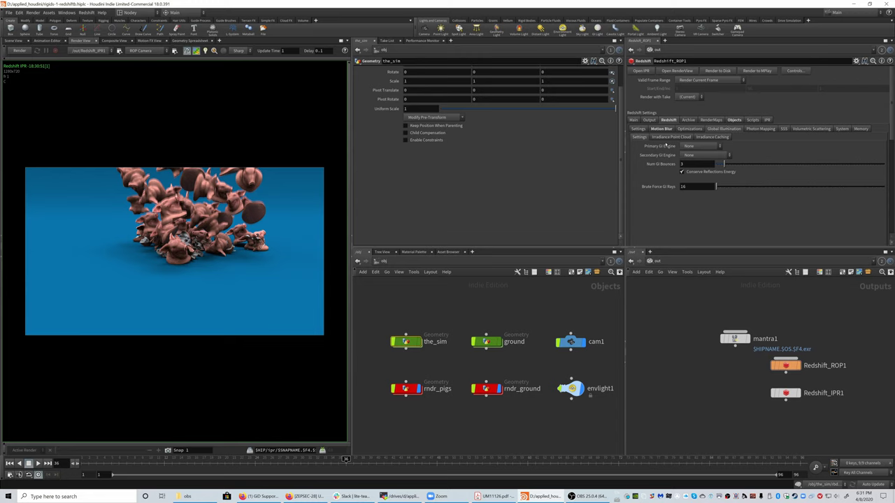
pyautogui.click(692, 146)
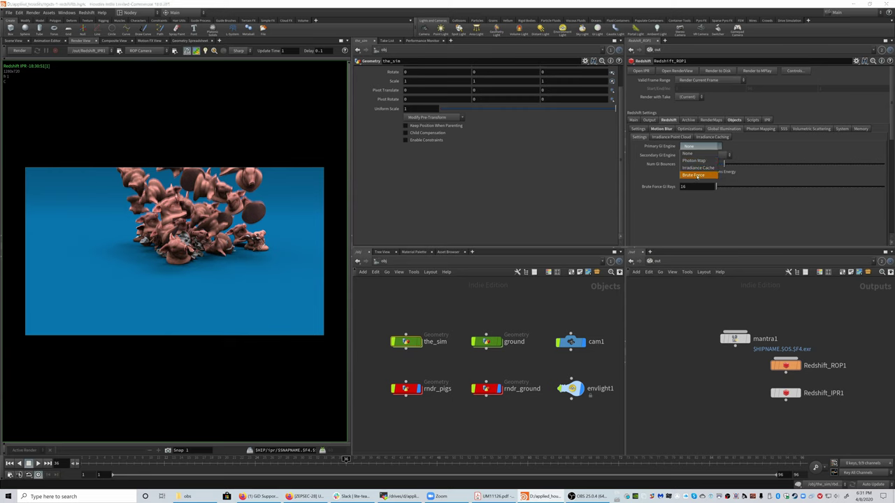
pyautogui.click(695, 175)
pyautogui.click(692, 155)
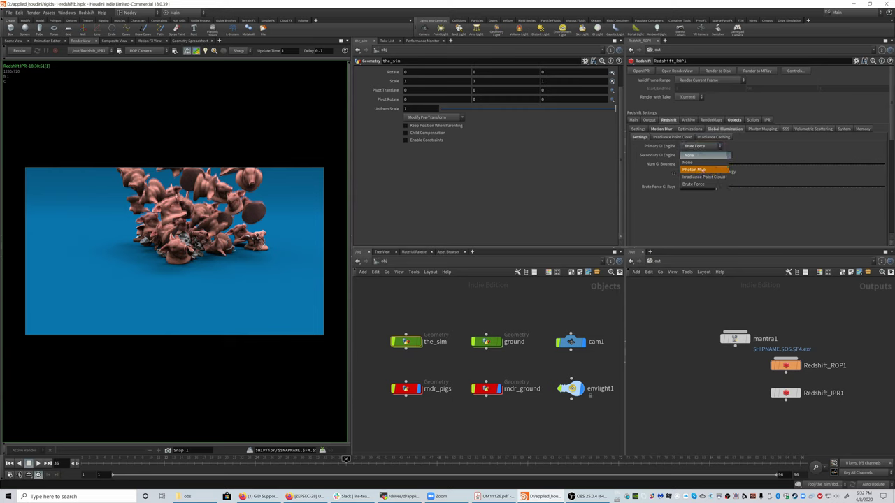
pyautogui.click(699, 177)
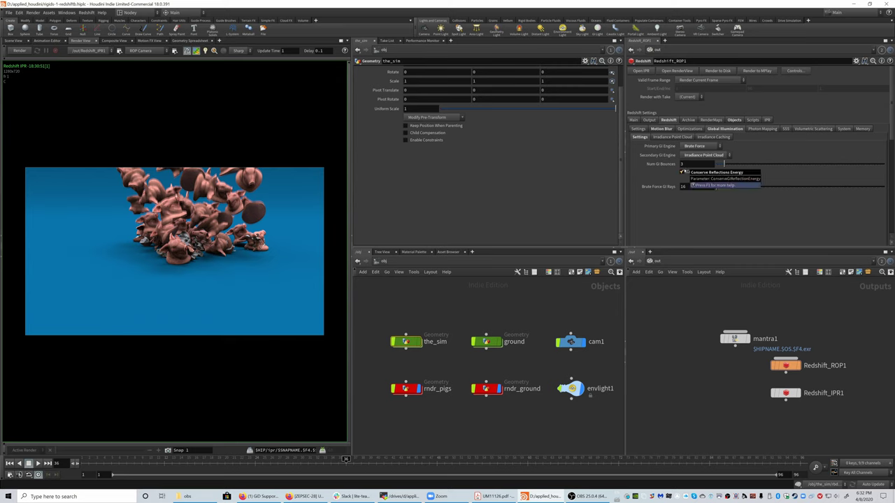
pyautogui.click(19, 51)
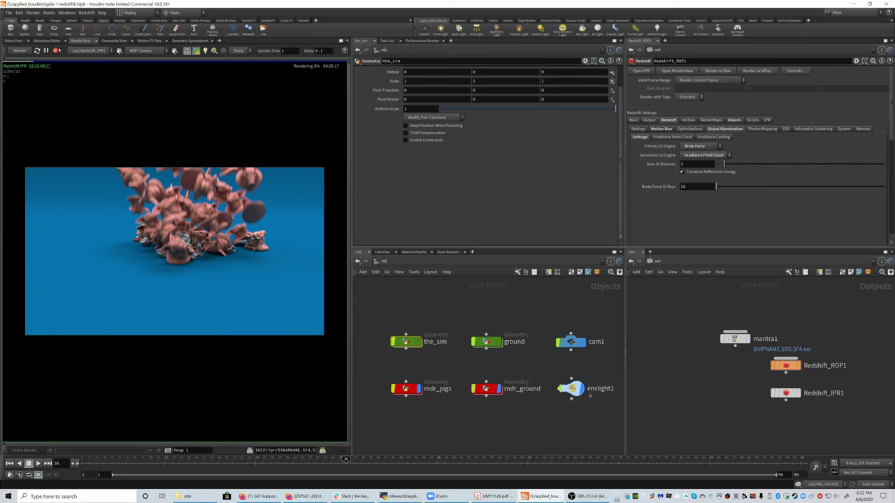
pyautogui.click(55, 50)
# - Look through Redshift_ROP1's main render settings and open its output settings
pyautogui.click(633, 121)
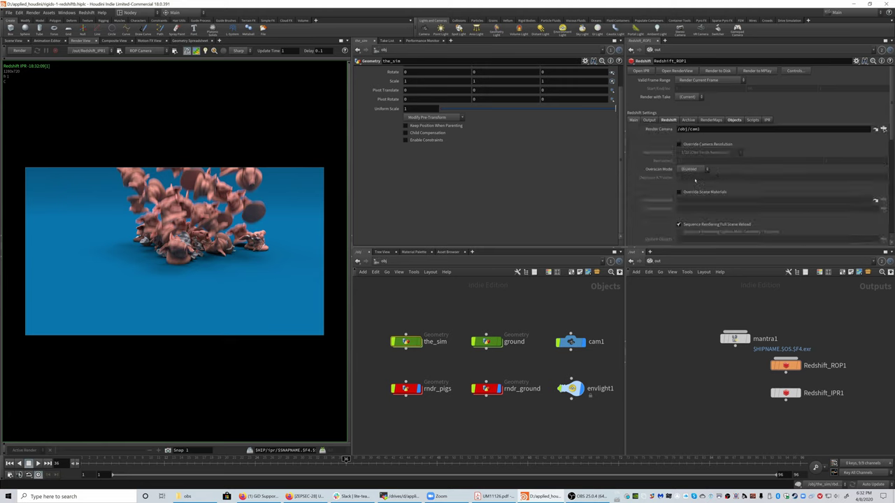
pyautogui.scroll(-5, 668, 184)
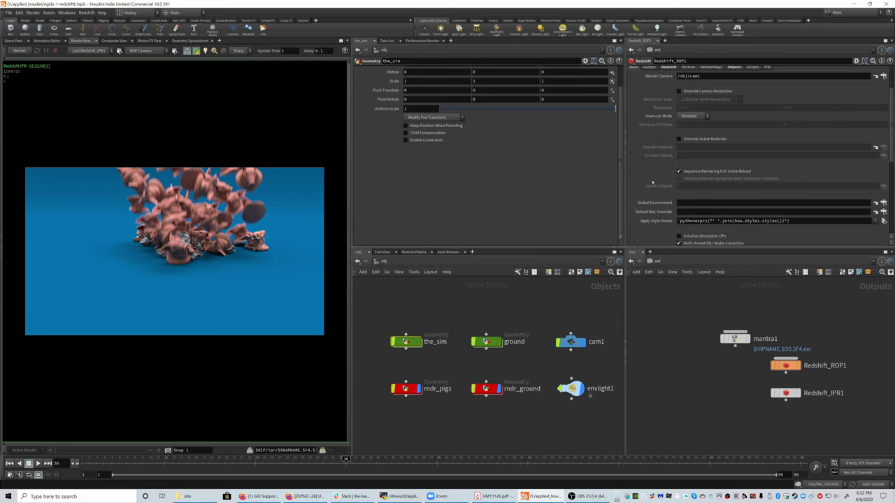
pyautogui.scroll(-3, 654, 181)
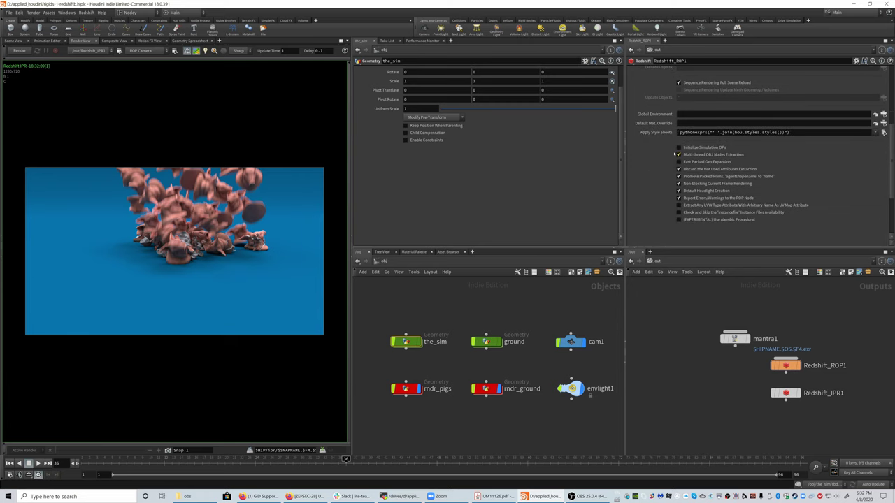
pyautogui.scroll(8, 652, 162)
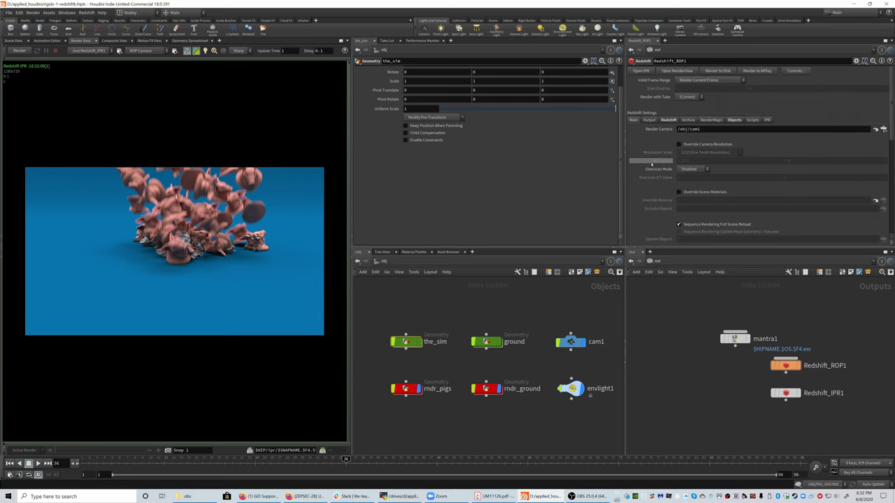
pyautogui.click(648, 120)
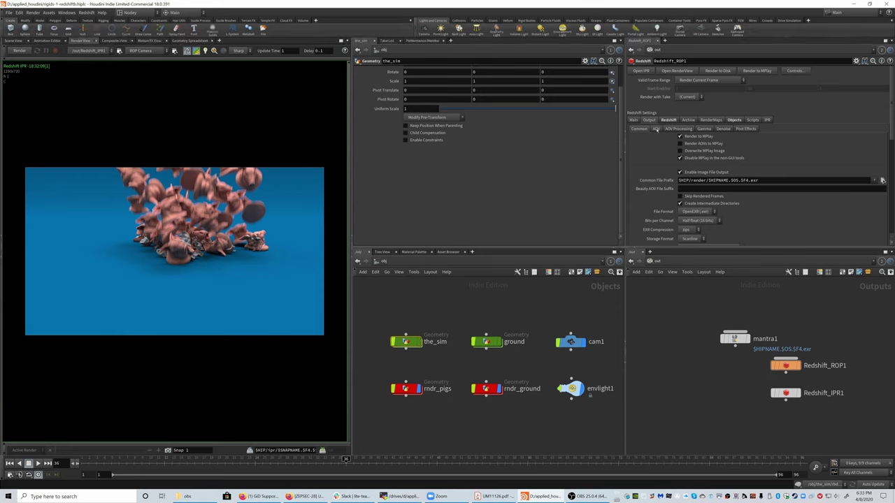
# - Look through Redshift_ROP1's AOV, denoise and common output settings, and return to the unified sampling options
pyautogui.click(656, 129)
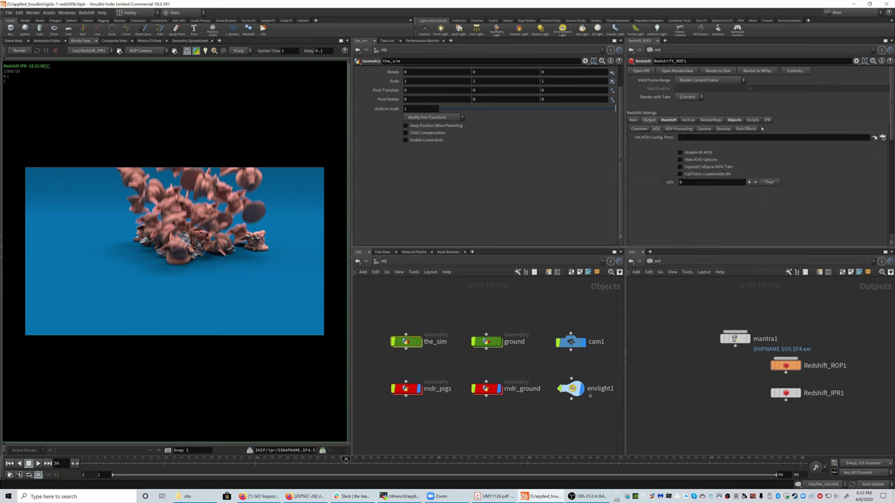
pyautogui.click(724, 129)
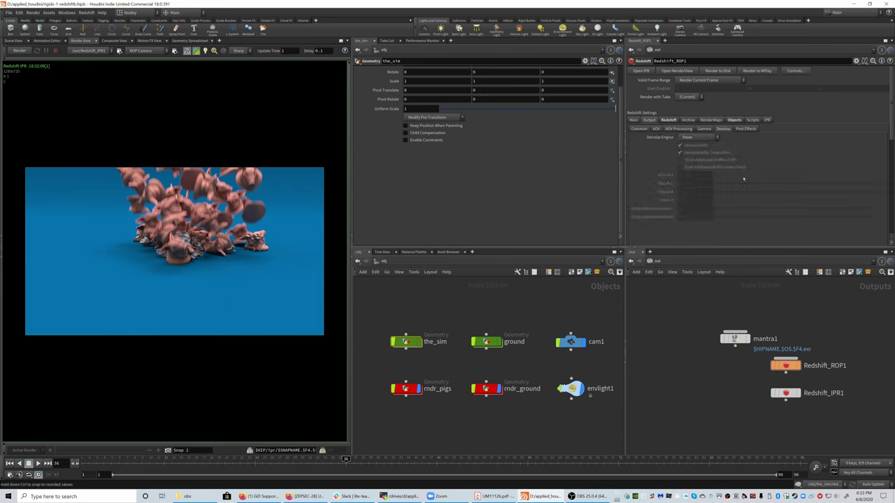
pyautogui.click(701, 137)
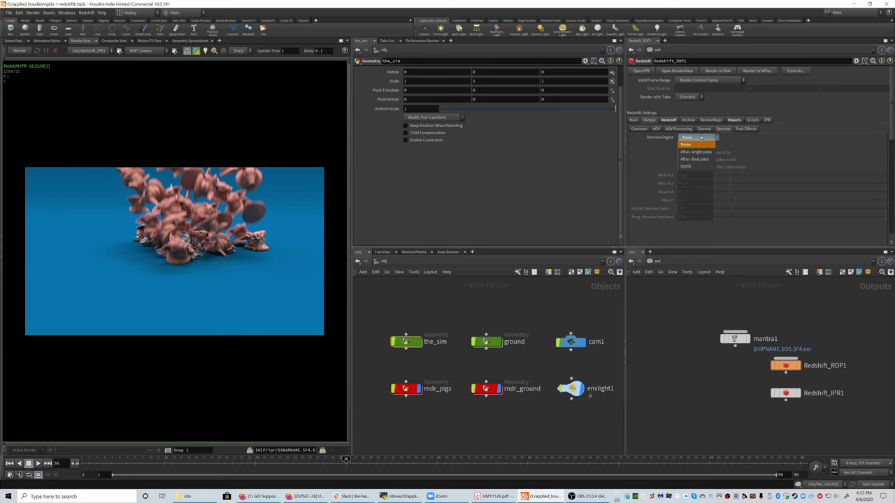
pyautogui.click(702, 144)
pyautogui.click(647, 129)
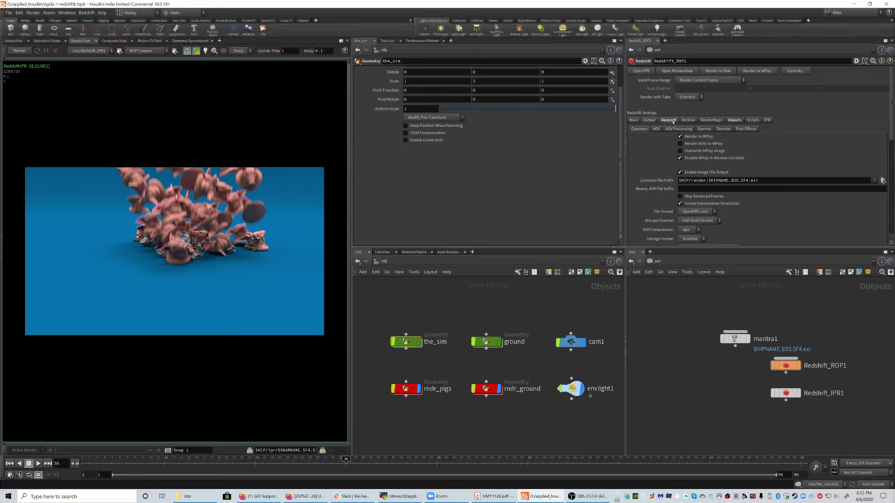
pyautogui.click(668, 119)
pyautogui.click(636, 129)
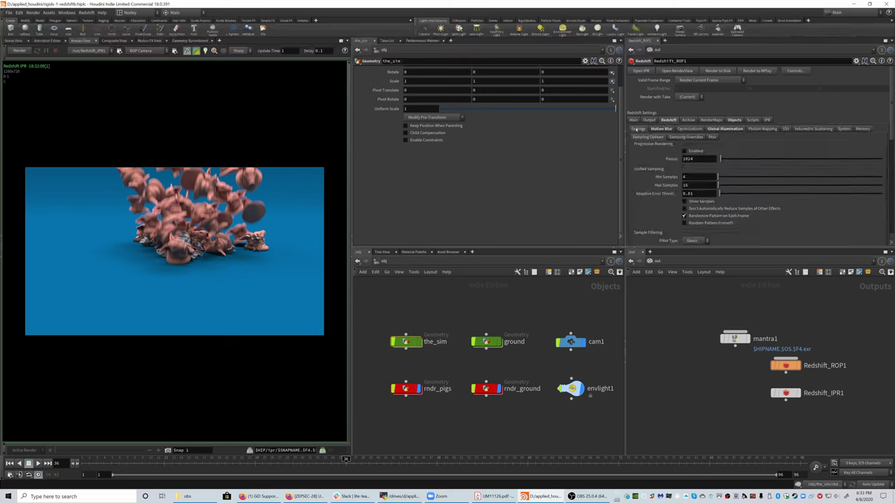
pyautogui.click(694, 176)
# - Set cam1's resolution to 1920 by 1080 and stop the IPR render
pyautogui.click(570, 342)
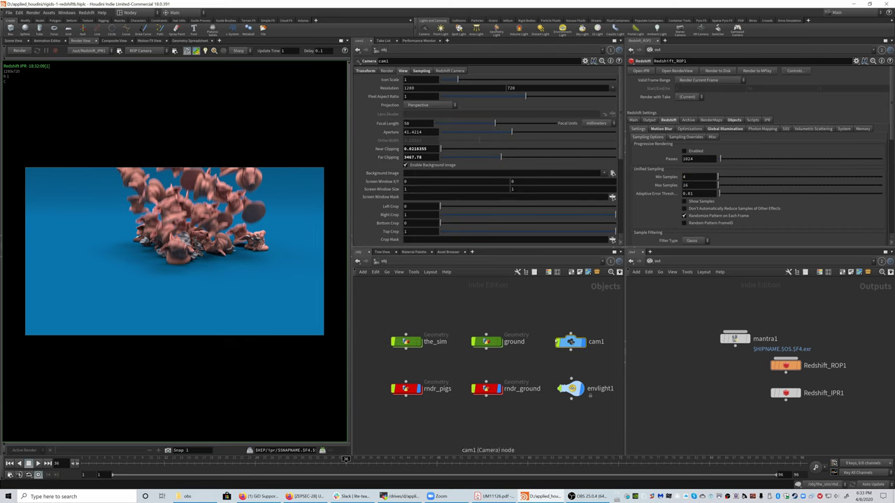
pyautogui.click(423, 89)
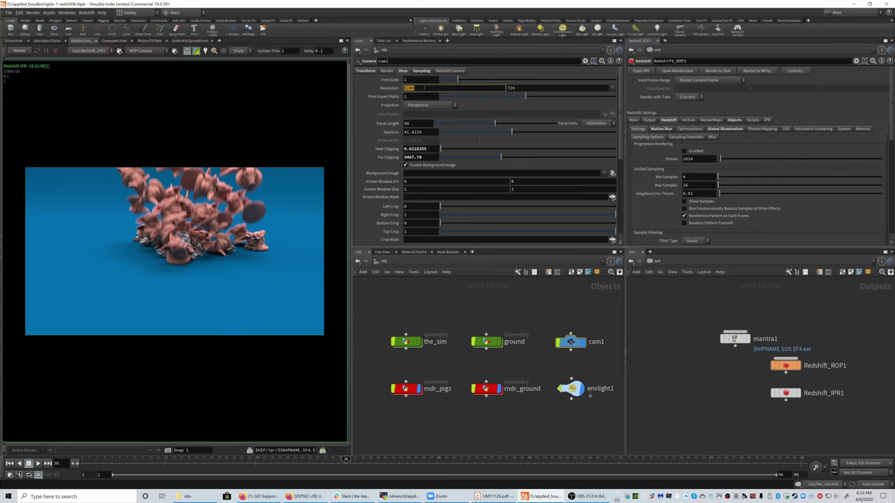
pyautogui.write('1920')
pyautogui.press('Tab')
pyautogui.write('10')
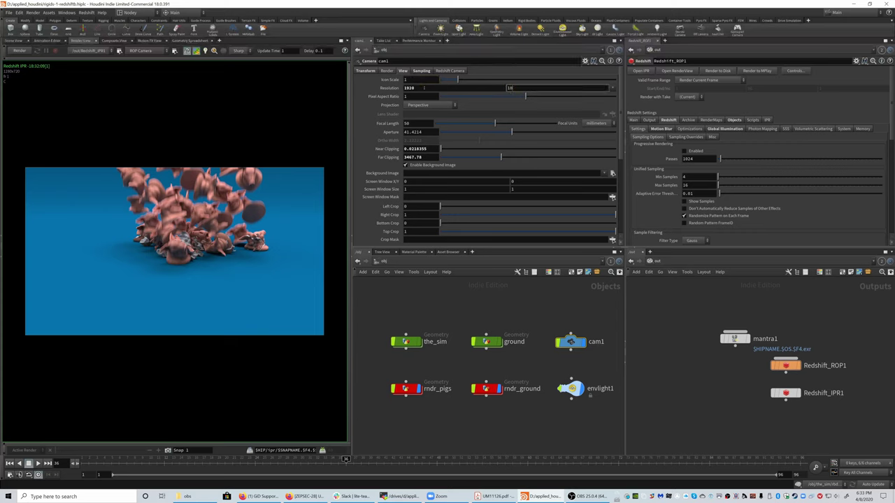
pyautogui.write('80')
pyautogui.press('Return')
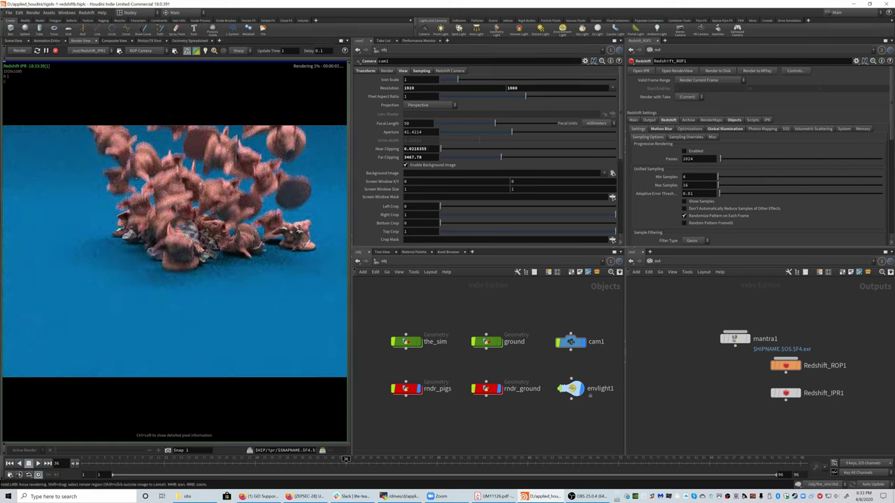
pyautogui.click(55, 50)
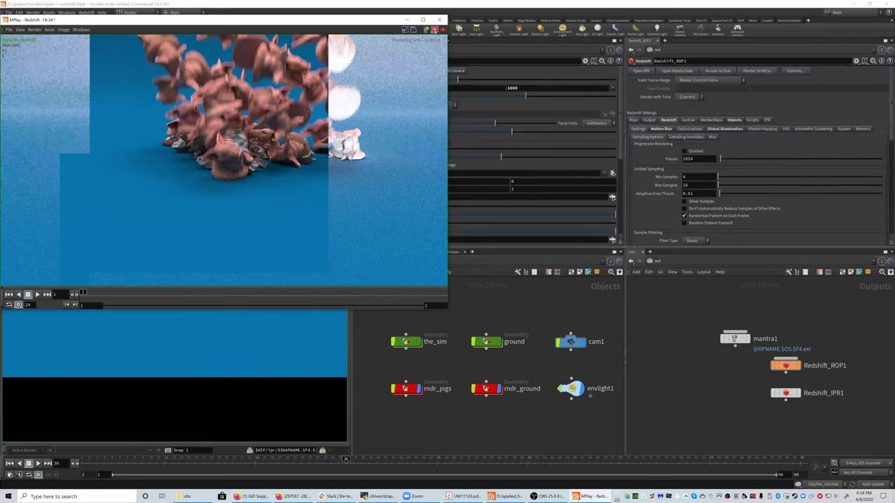
# - Set Redshift_ROP1's min and max samples to 128, save the scene, and test the result in MPlay, closing each finished test render
pyautogui.click(438, 18)
pyautogui.click(698, 176)
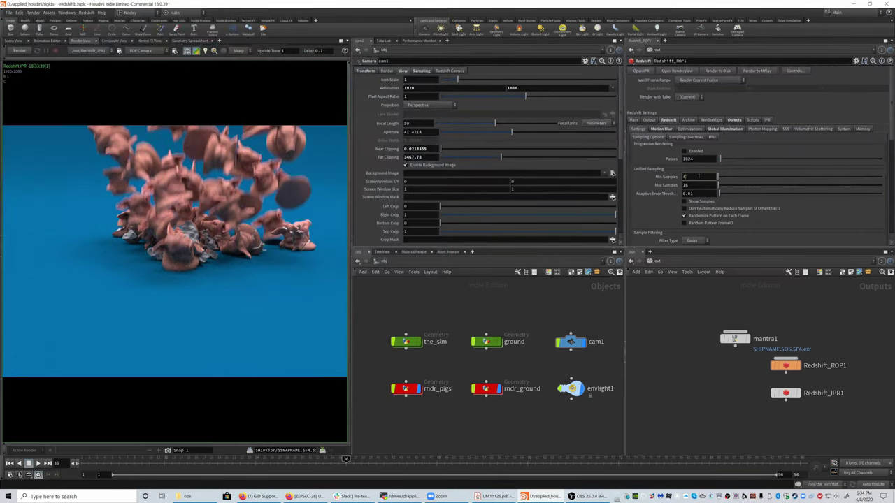
pyautogui.write('128')
pyautogui.press('Tab')
pyautogui.write('128')
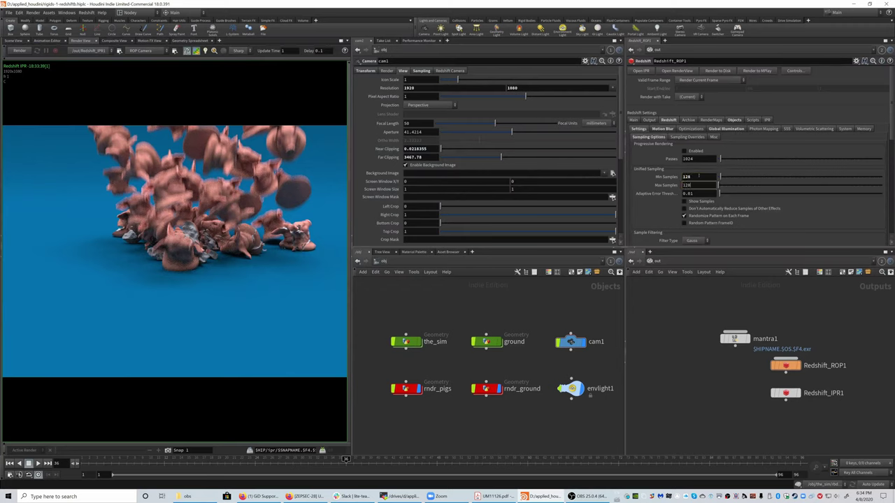
pyautogui.press('Return')
pyautogui.hotkey('ctrl', 's')
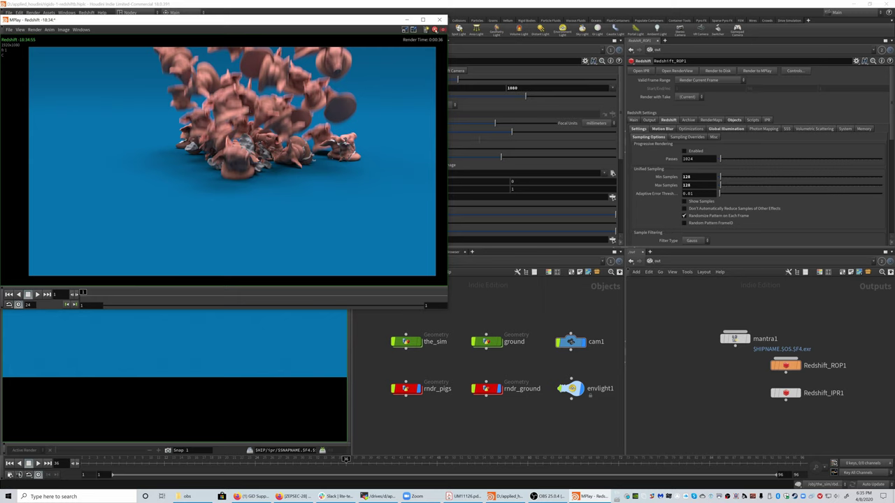
pyautogui.click(439, 19)
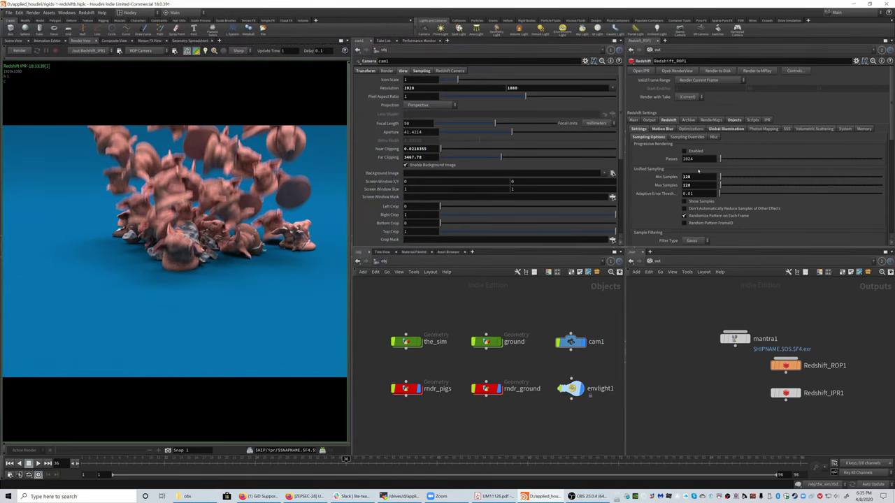
# - Examine Redshift_ROP1's volumetric scattering, optimization, global illumination, photon mapping, SSS, system and memory settings
pyautogui.click(816, 129)
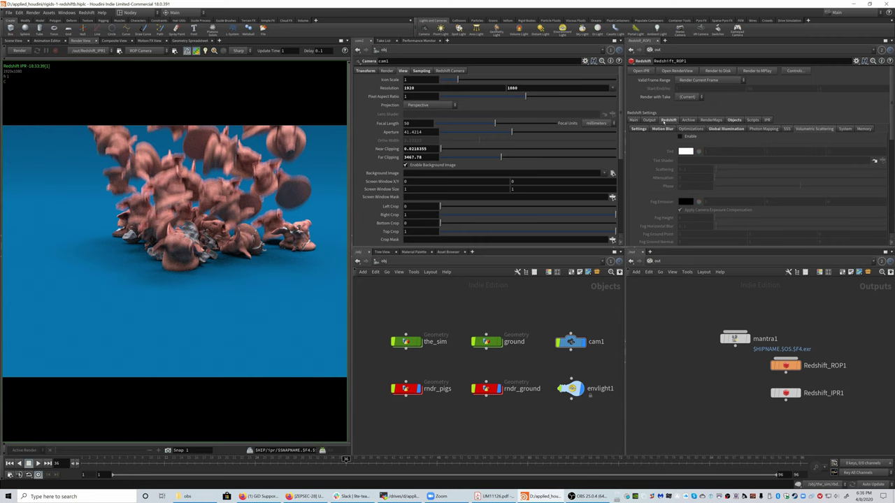
pyautogui.click(691, 130)
pyautogui.click(726, 129)
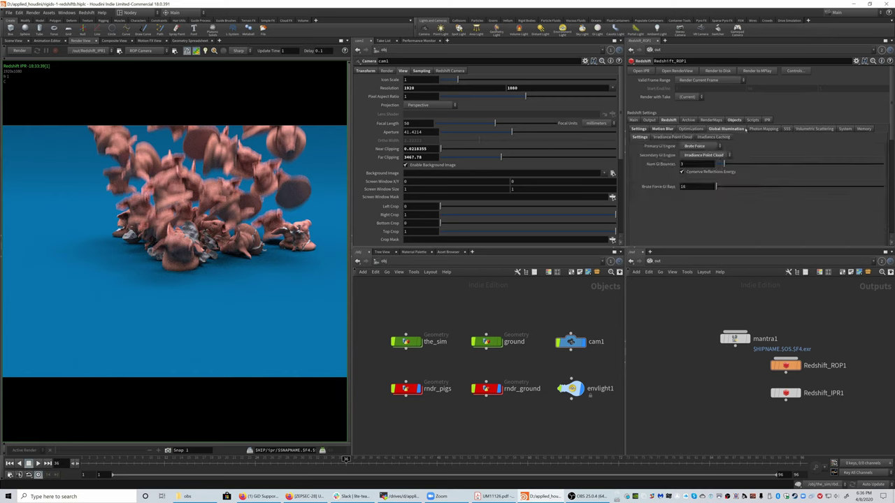
pyautogui.click(761, 129)
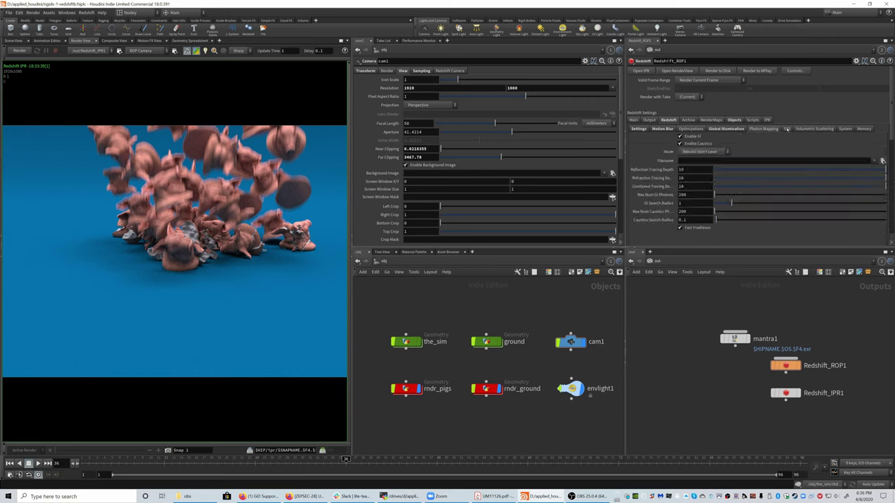
pyautogui.click(787, 130)
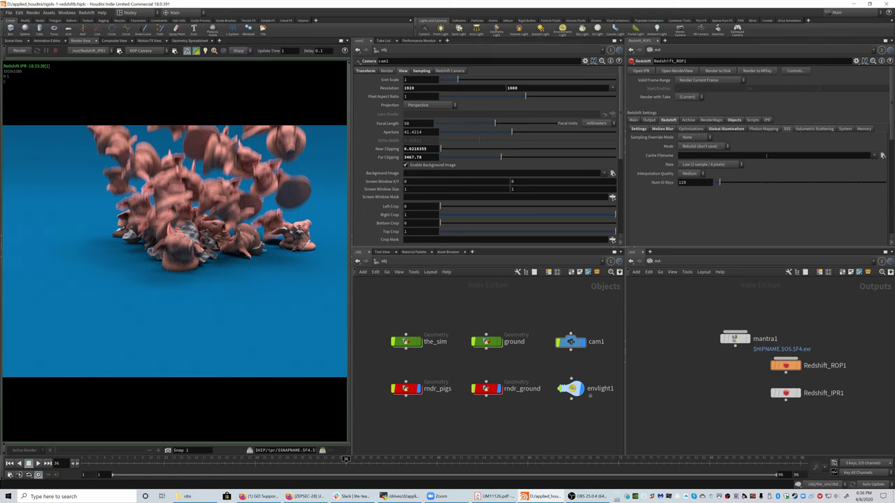
pyautogui.click(852, 129)
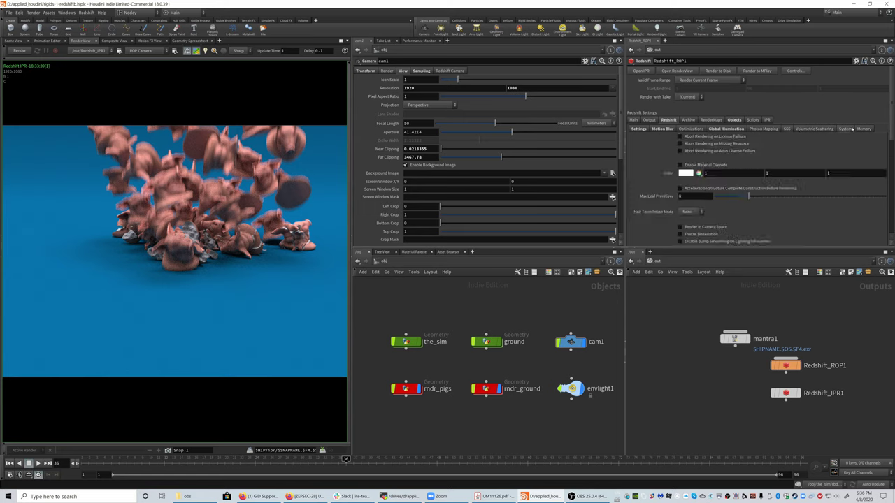
pyautogui.scroll(-5, 810, 170)
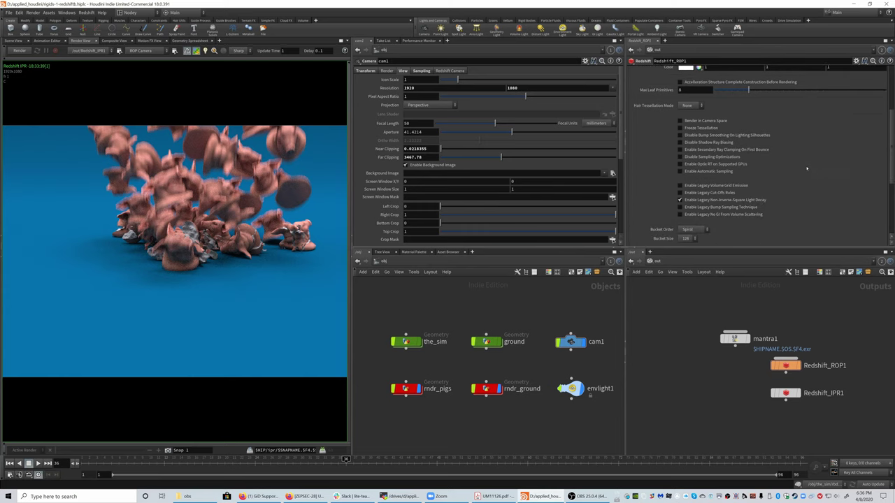
pyautogui.scroll(5, 797, 146)
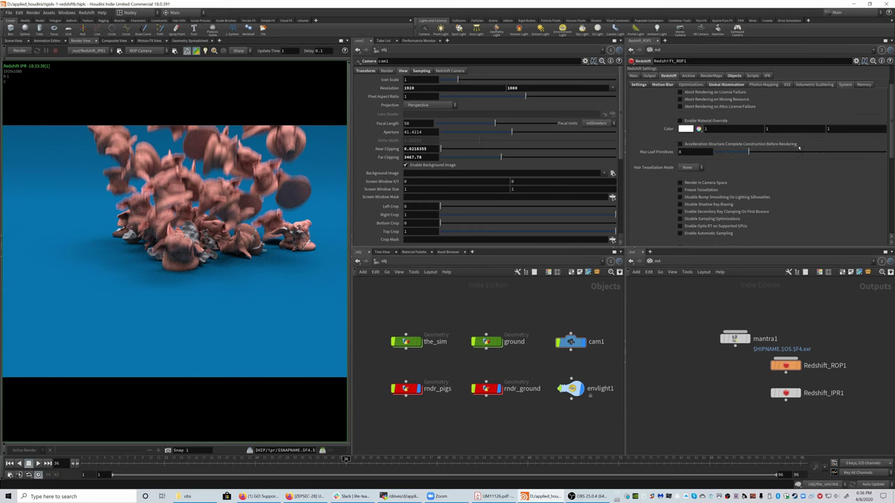
pyautogui.click(864, 130)
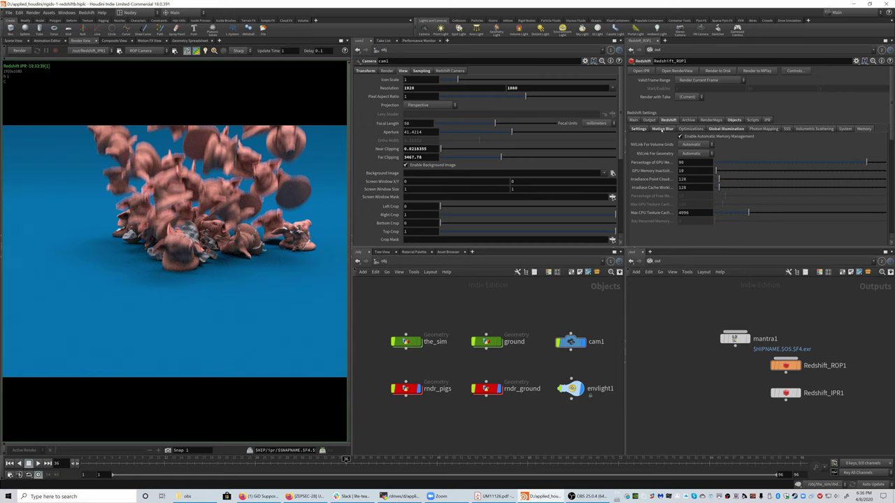
# - Set Redshift_ROP1's min and max samples to 256 and render the current frame to MPlay
pyautogui.click(638, 129)
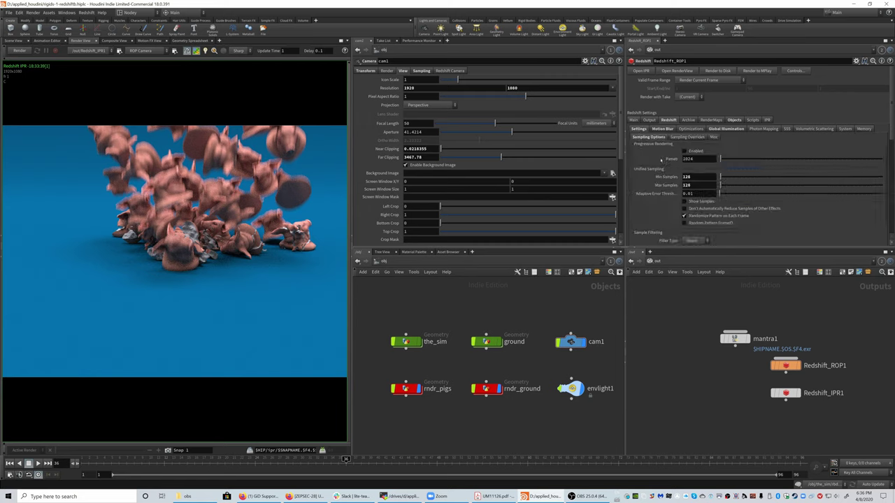
pyautogui.click(698, 176)
pyautogui.write('256')
pyautogui.press('Return')
pyautogui.click(755, 71)
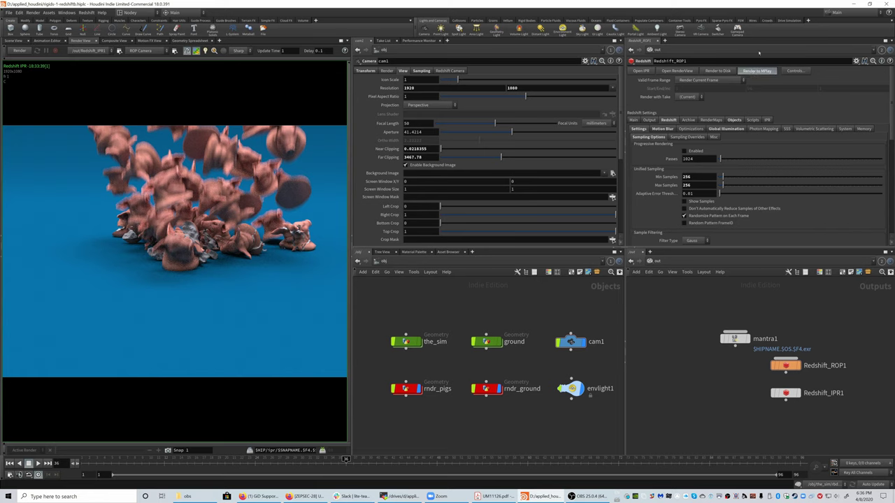